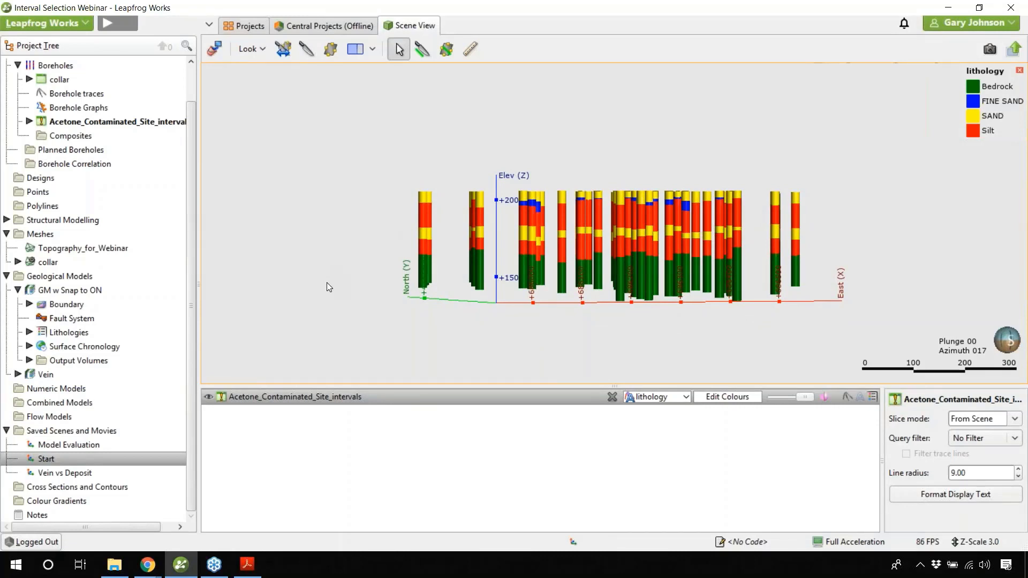
Collapse all folders in the project tree
{"action": "right_click", "coordinate": [111, 52]}
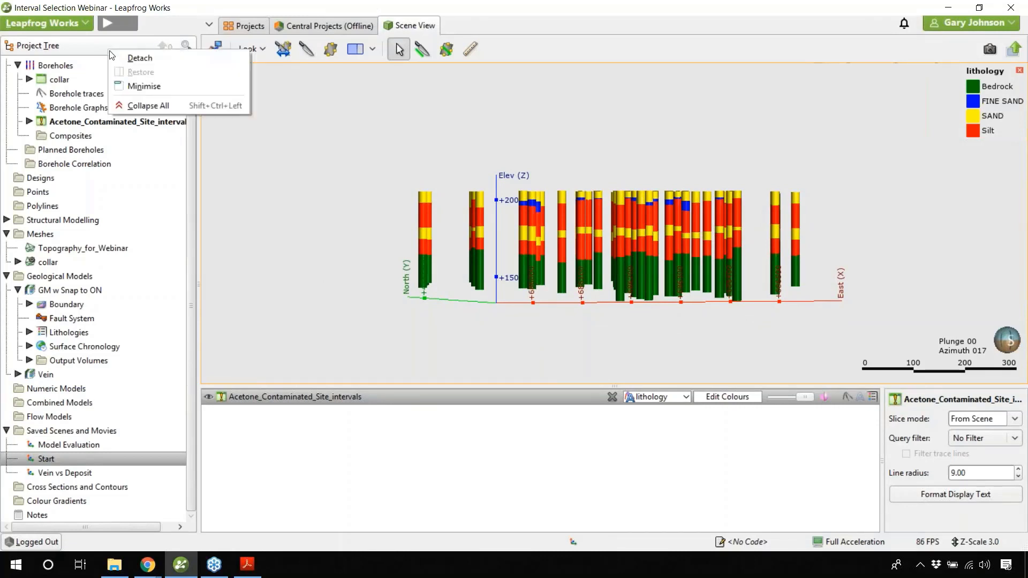
{"action": "left_click", "coordinate": [173, 114]}
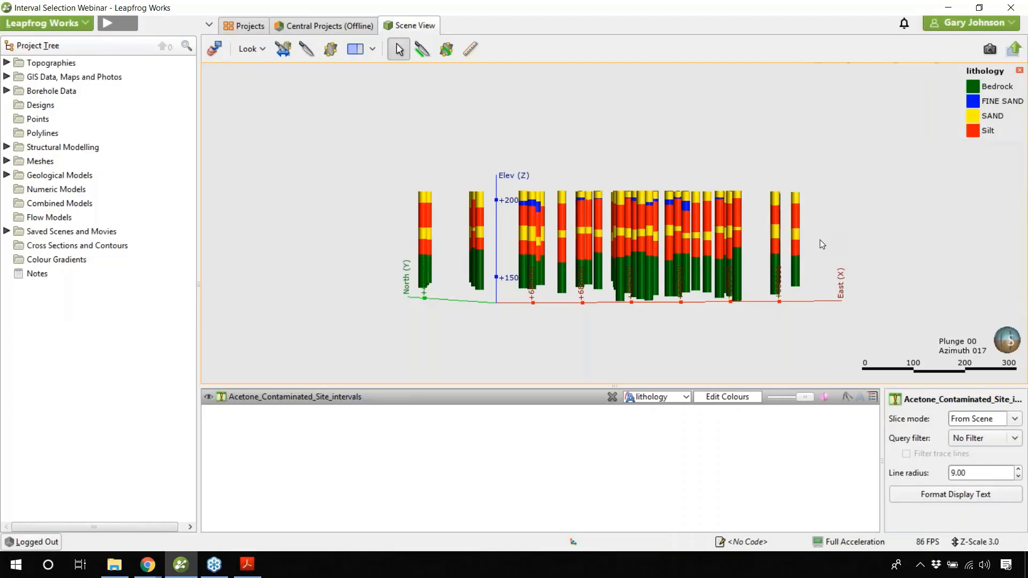
{"action": "left_click_drag", "start_coordinate": [822, 244], "coordinate": [849, 239]}
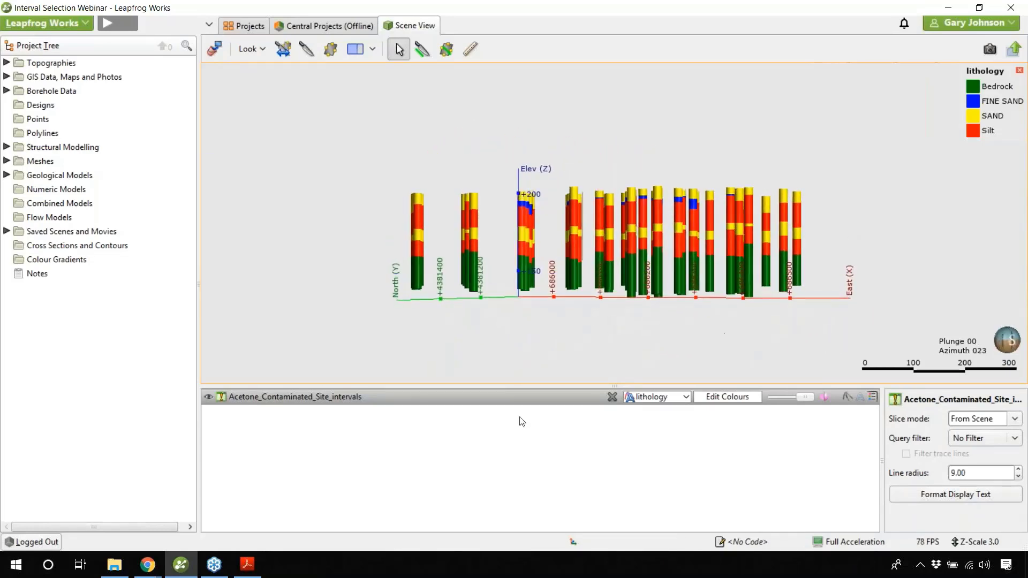
{"action": "left_click_drag", "start_coordinate": [803, 274], "coordinate": [795, 280]}
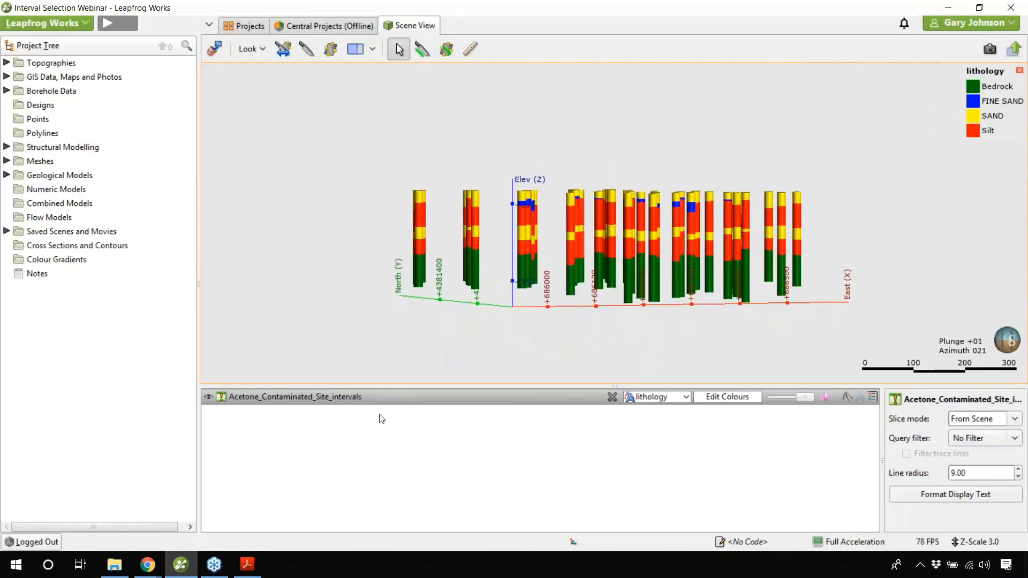
Open the lithology colour legend of the borehole intervals and hide every code except SAND
{"action": "key", "text": "ctrl"}
{"action": "key", "text": "ctrl"}
{"action": "key", "text": "ctrl"}
{"action": "left_click", "coordinate": [726, 397]}
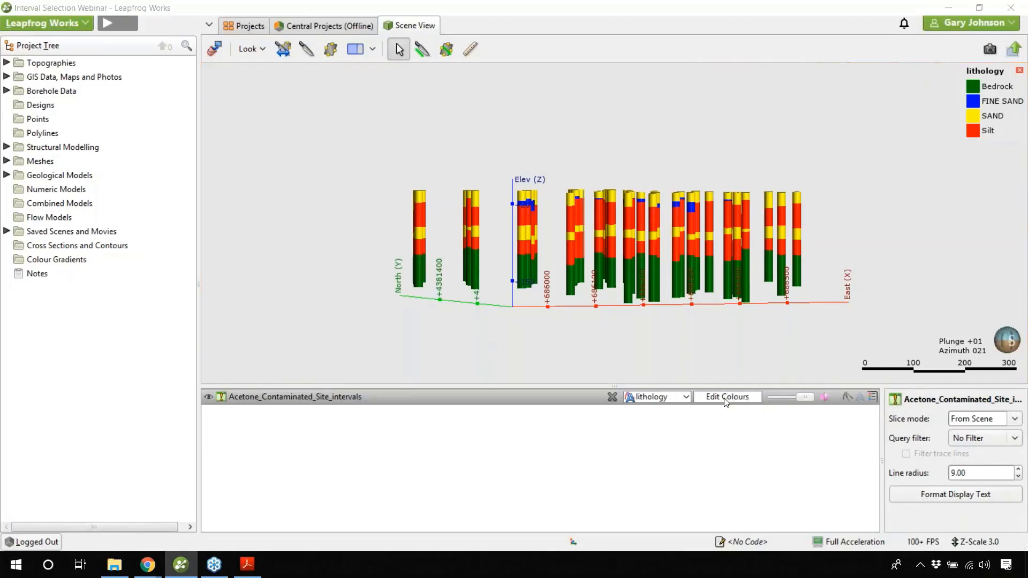
{"action": "left_click_drag", "start_coordinate": [533, 166], "coordinate": [302, 104]}
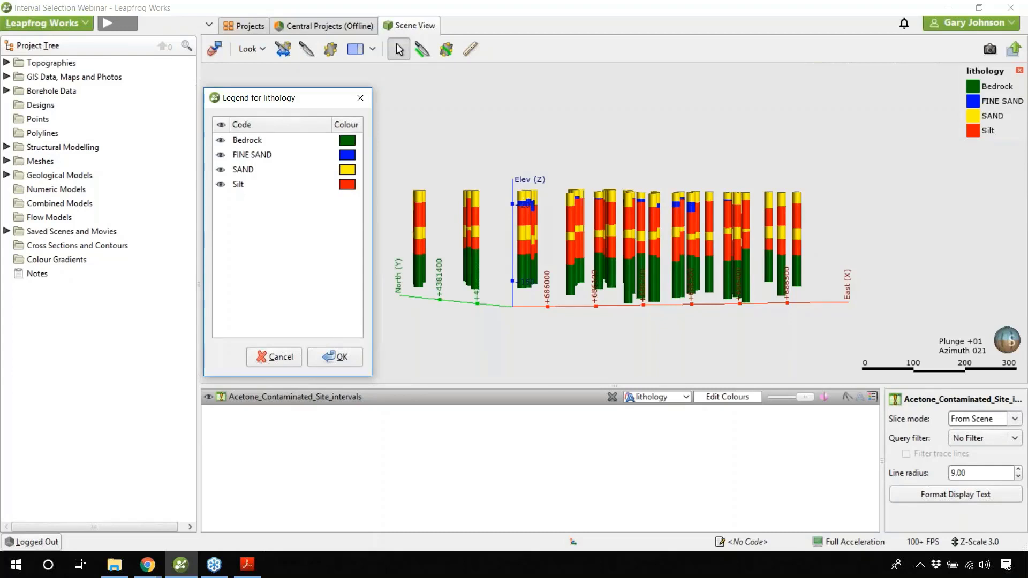
{"action": "left_click", "coordinate": [221, 126]}
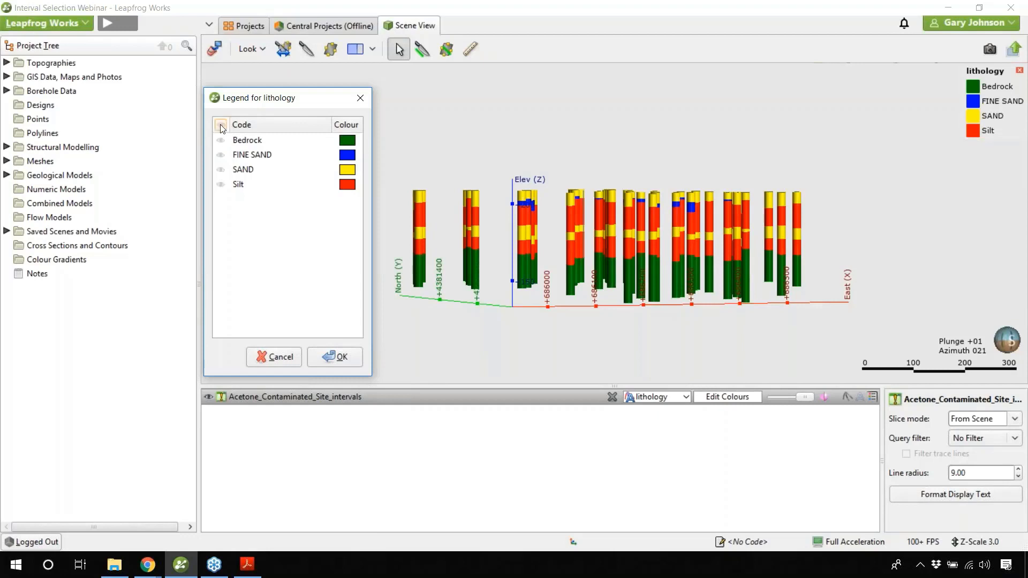
{"action": "left_click", "coordinate": [220, 169]}
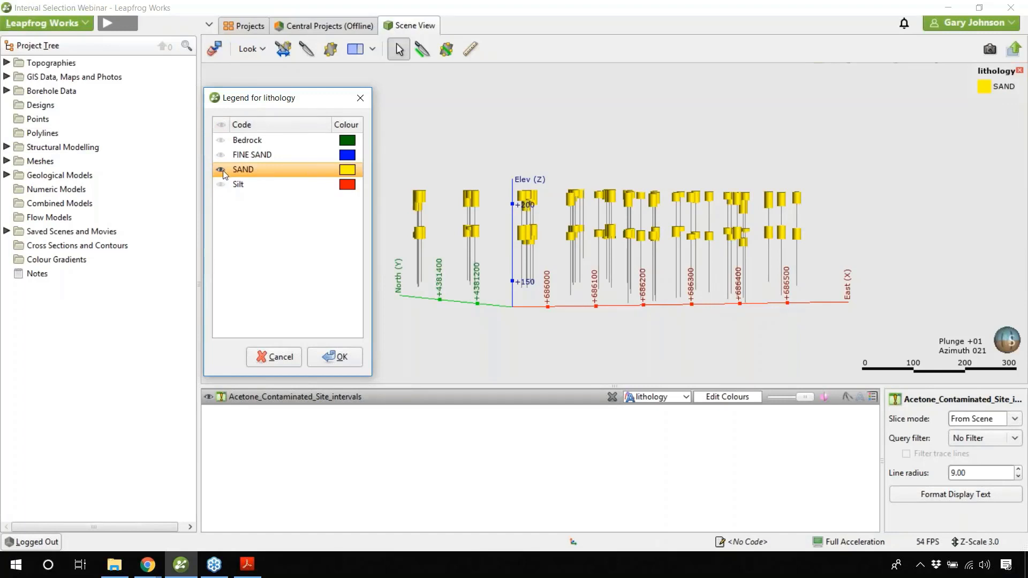
View Silt alone and together with SAND, and restore the visibility of all lithology codes
{"action": "left_click", "coordinate": [220, 170]}
{"action": "left_click", "coordinate": [221, 185]}
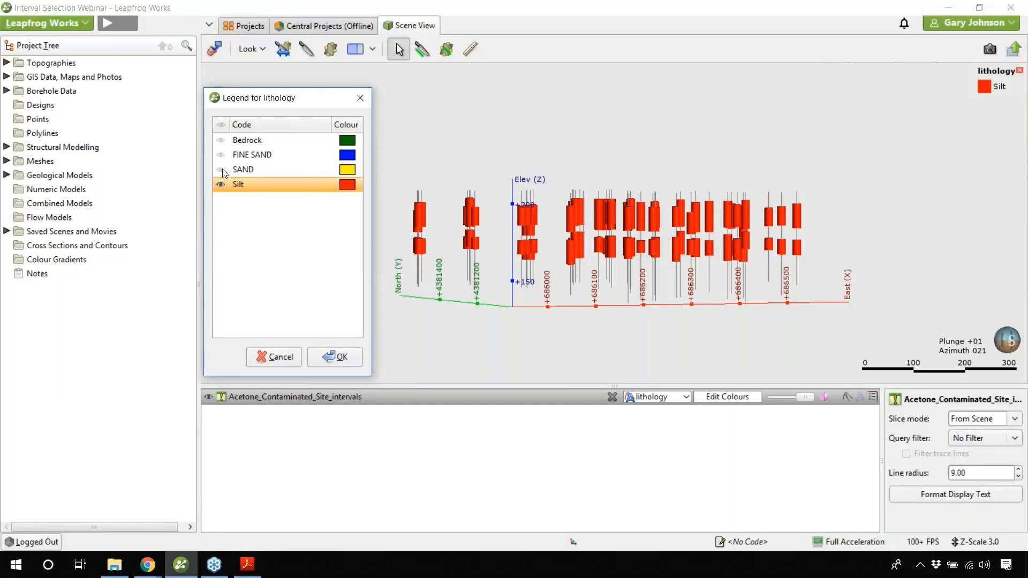
{"action": "left_click", "coordinate": [222, 169]}
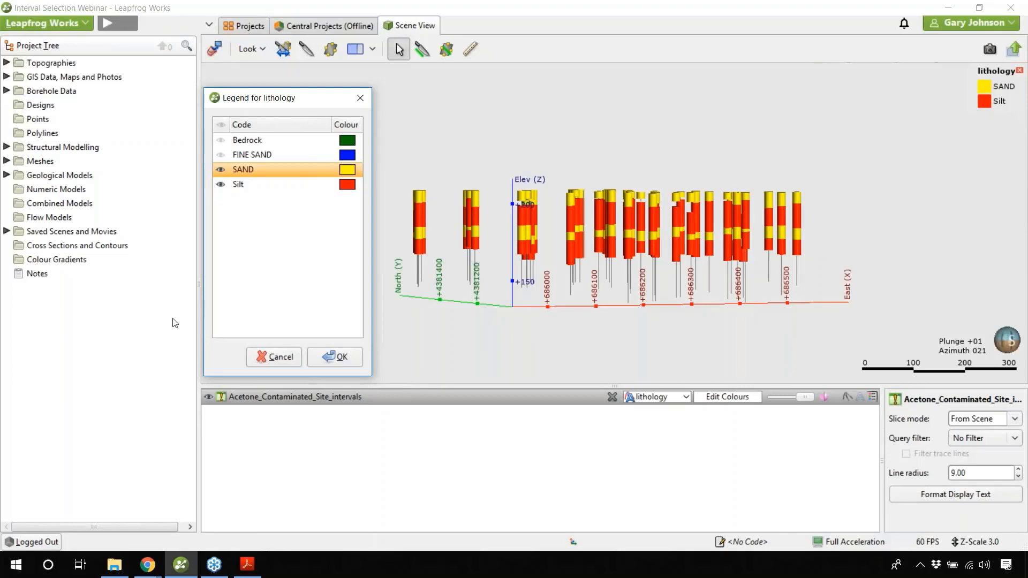
{"action": "left_click", "coordinate": [222, 125]}
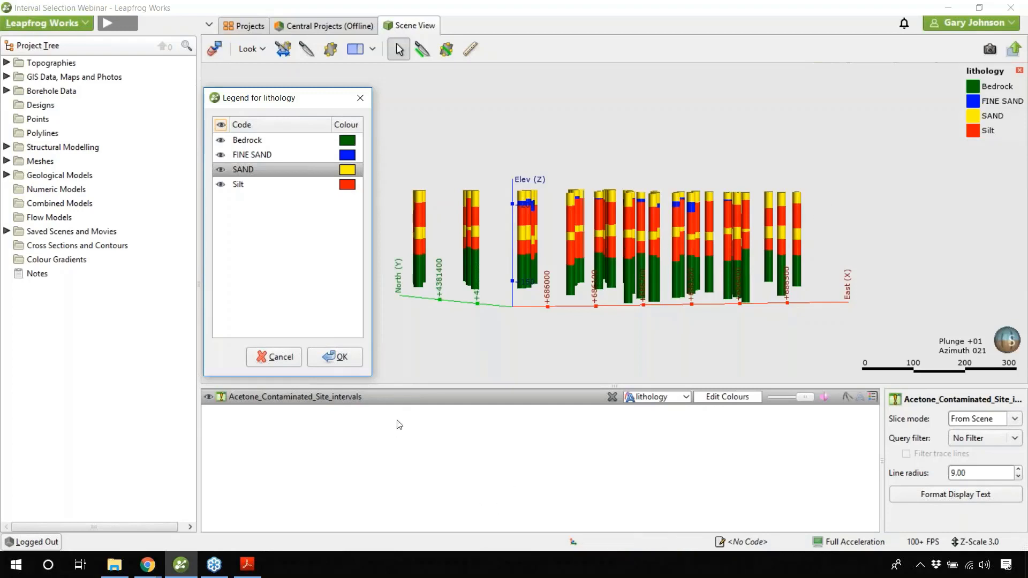
{"action": "left_click", "coordinate": [323, 364]}
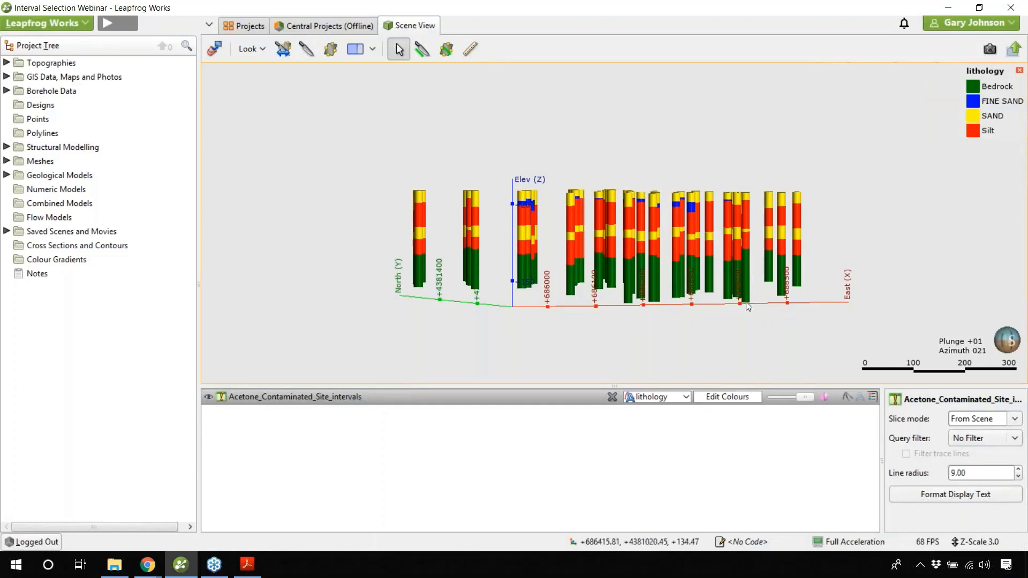
Compare the borehole intervals drawn as flat lines with their solid cylinder display
{"action": "left_click_drag", "start_coordinate": [730, 303], "coordinate": [692, 299]}
{"action": "key", "text": "ctrl"}
{"action": "key", "text": "ctrl"}
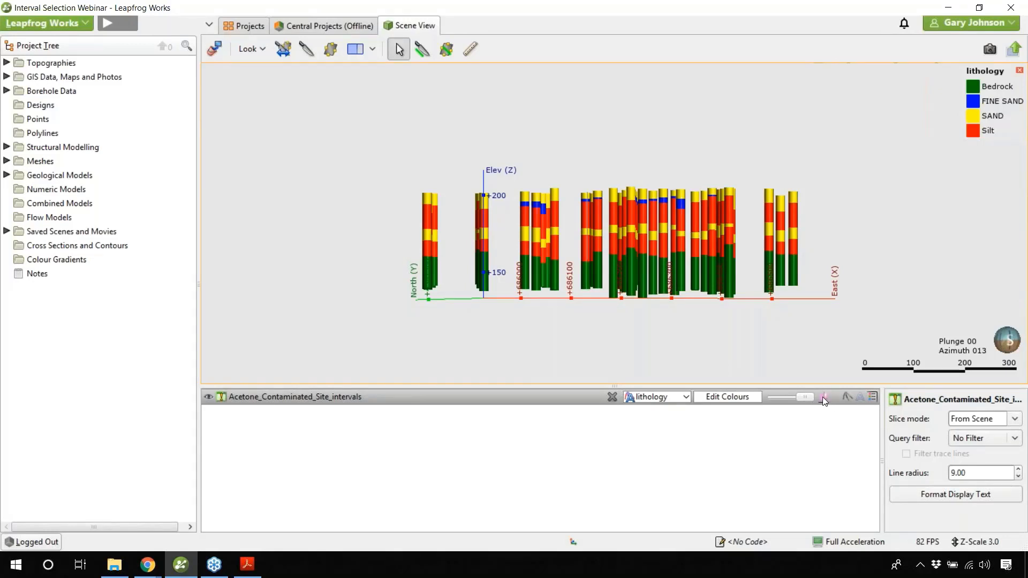
{"action": "left_click", "coordinate": [823, 398]}
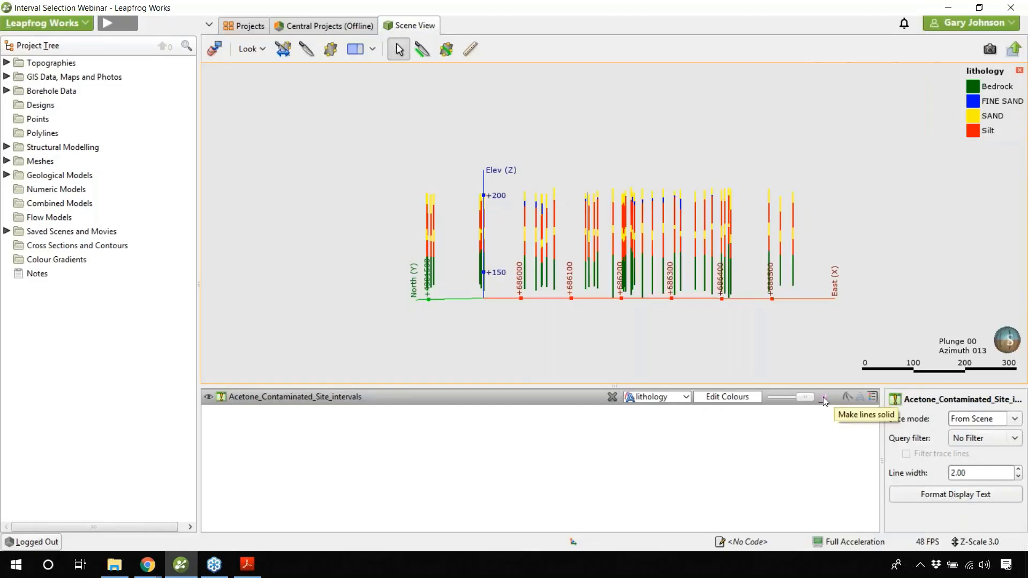
{"action": "left_click_drag", "start_coordinate": [813, 298], "coordinate": [770, 297]}
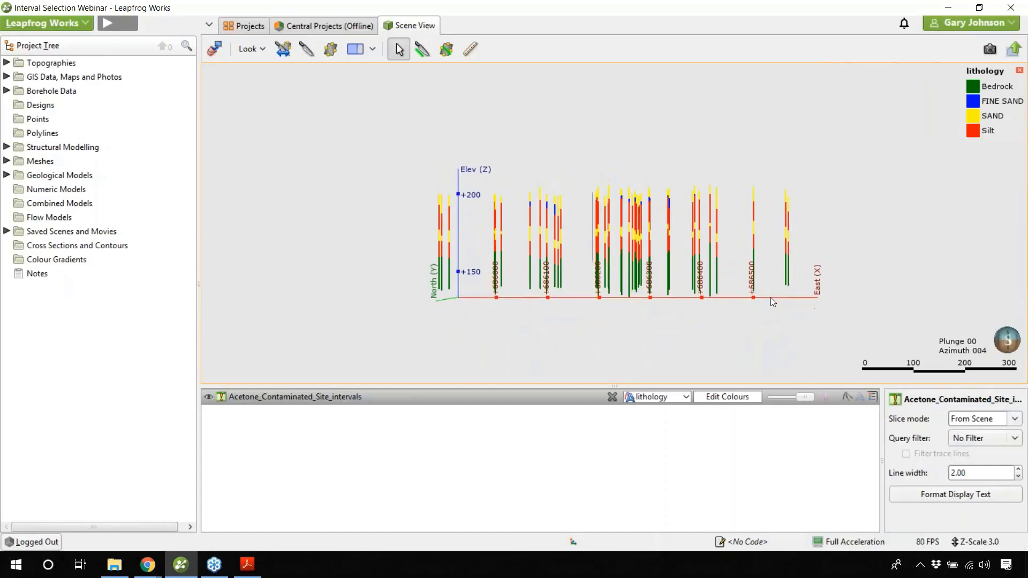
{"action": "left_click", "coordinate": [823, 404]}
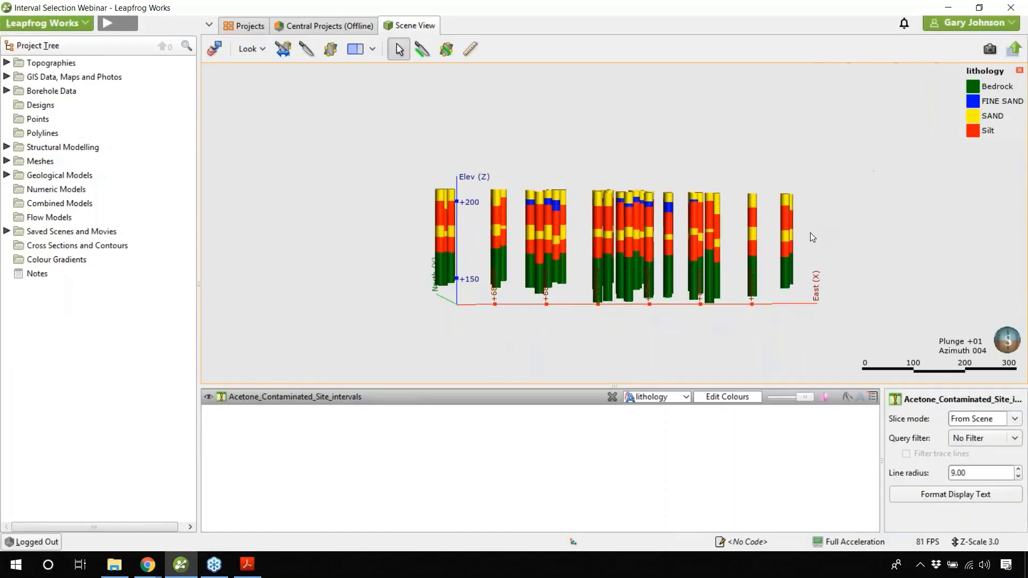
{"action": "left_click_drag", "start_coordinate": [836, 262], "coordinate": [998, 264]}
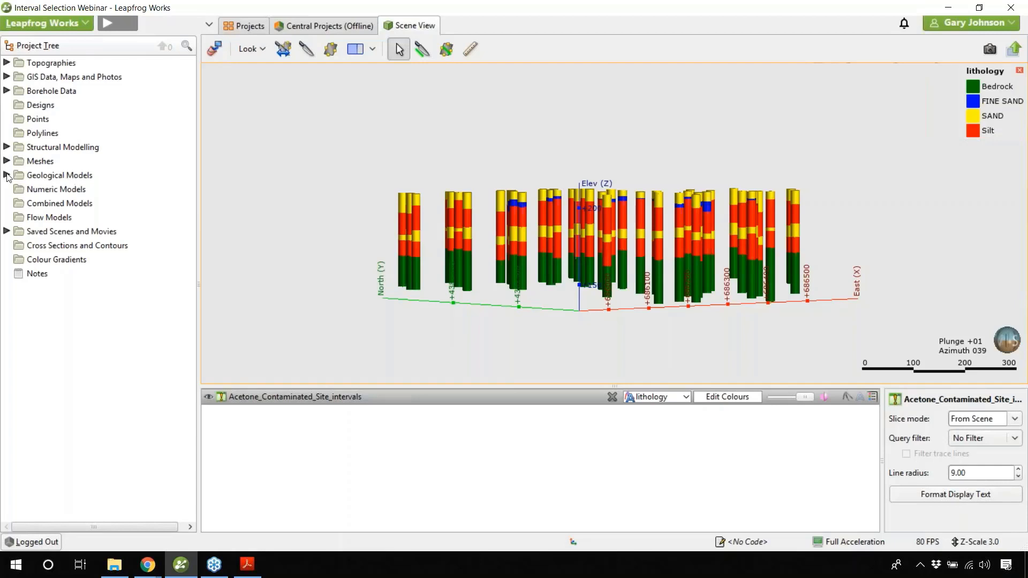
Examine the base lithology column setting for a new geological model, and close it without creating the model
{"action": "right_click", "coordinate": [109, 177]}
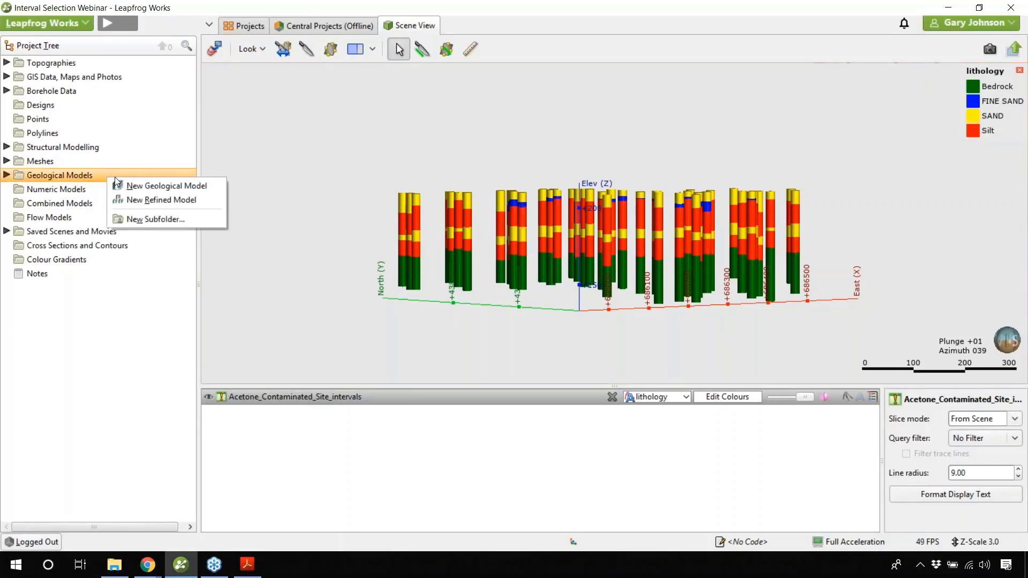
{"action": "left_click", "coordinate": [193, 190]}
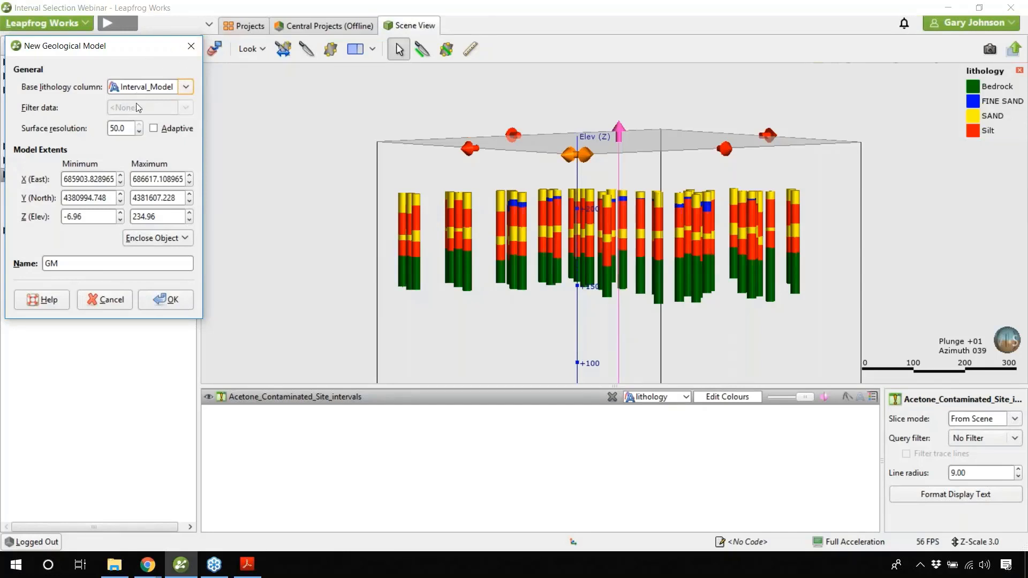
{"action": "left_click", "coordinate": [190, 48]}
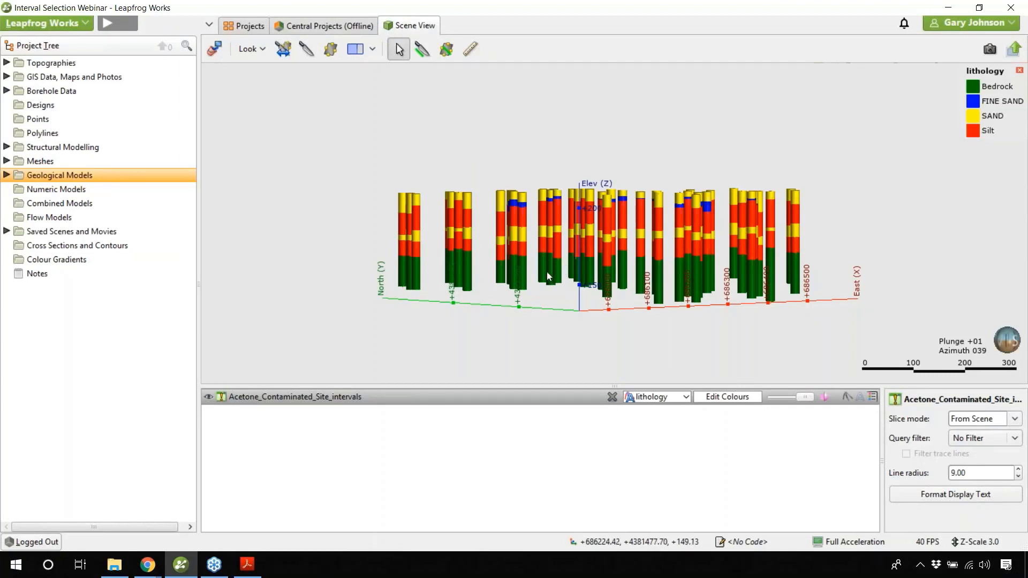
Create an interval selection column named Interval_Model_1 in the Acetone_Contaminated_Site_intervals table, using lithology as the base column
{"action": "left_click", "coordinate": [8, 92]}
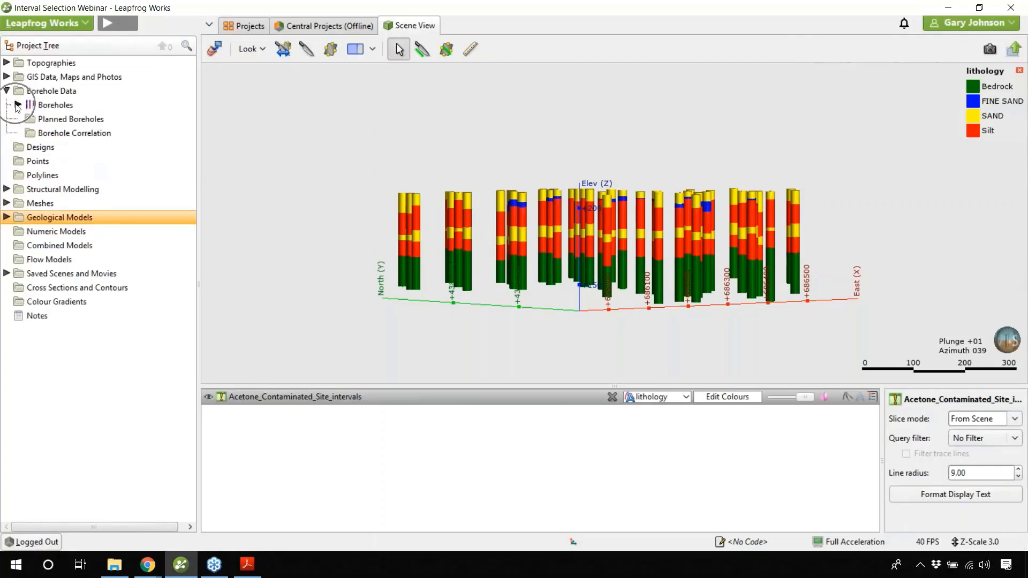
{"action": "left_click", "coordinate": [18, 105]}
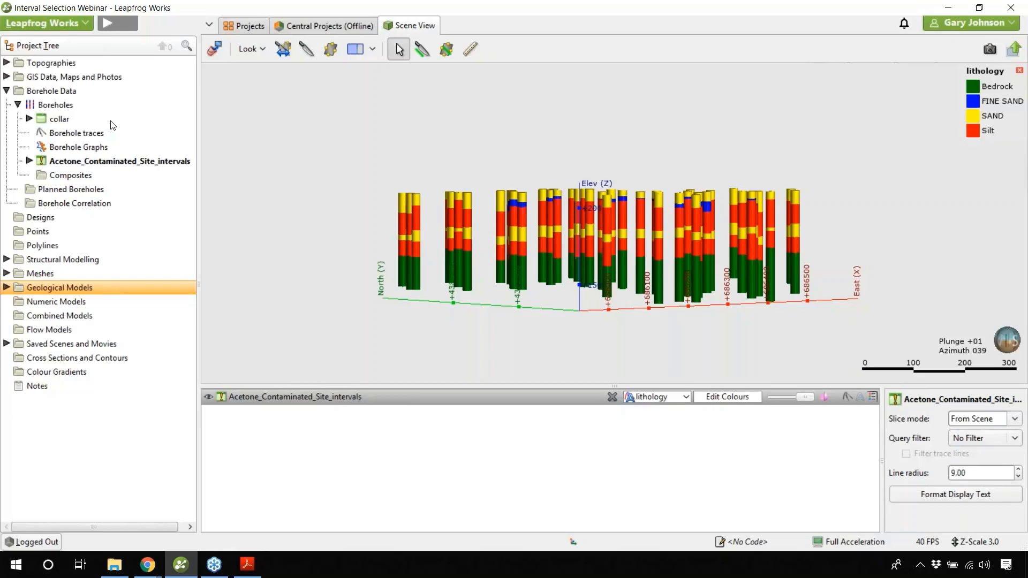
{"action": "left_click", "coordinate": [135, 165]}
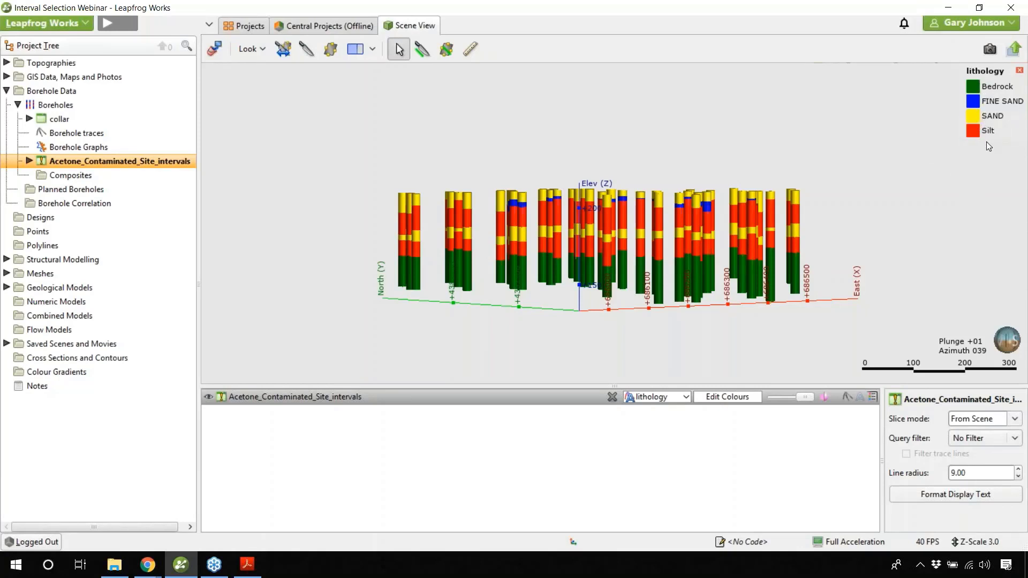
{"action": "right_click", "coordinate": [124, 165]}
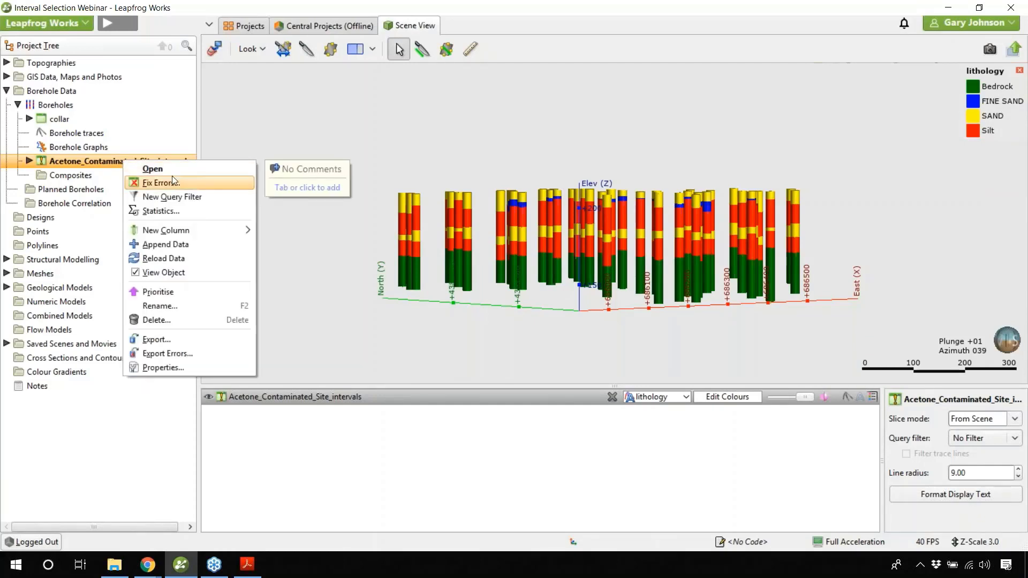
{"action": "mouse_move", "coordinate": [216, 229]}
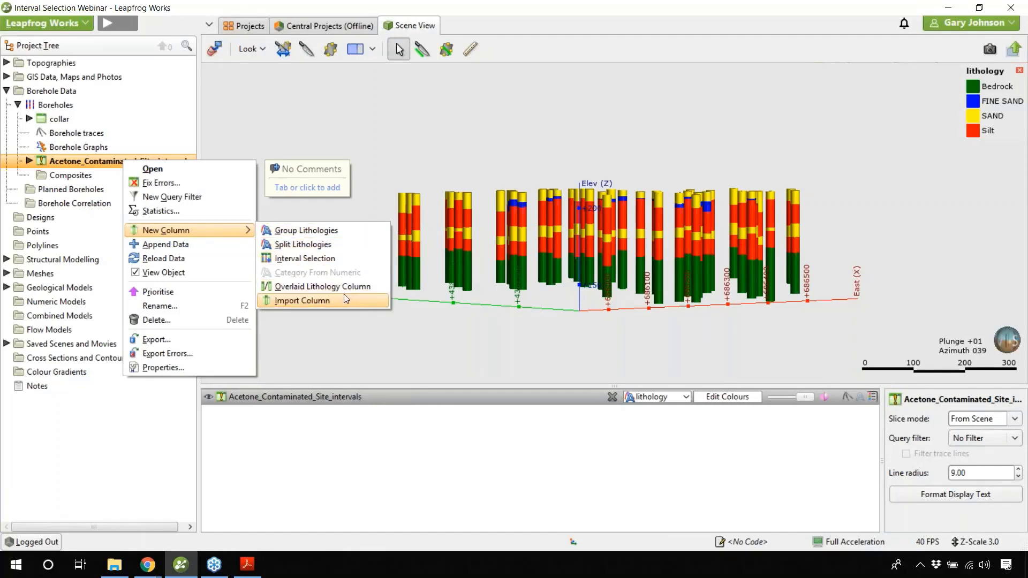
{"action": "left_click", "coordinate": [345, 259]}
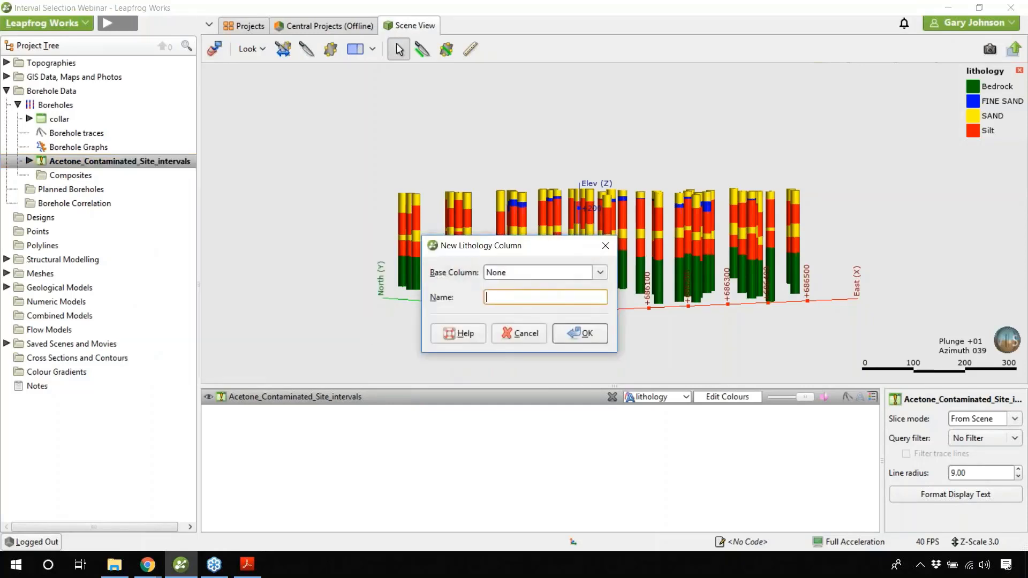
{"action": "left_click", "coordinate": [600, 273]}
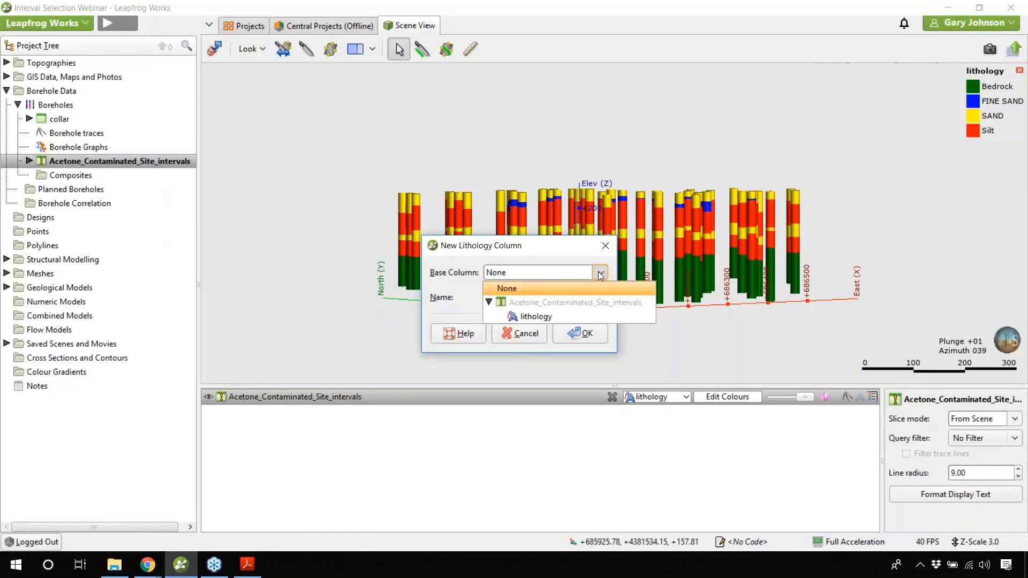
{"action": "left_click", "coordinate": [551, 316]}
{"action": "left_click", "coordinate": [500, 294]}
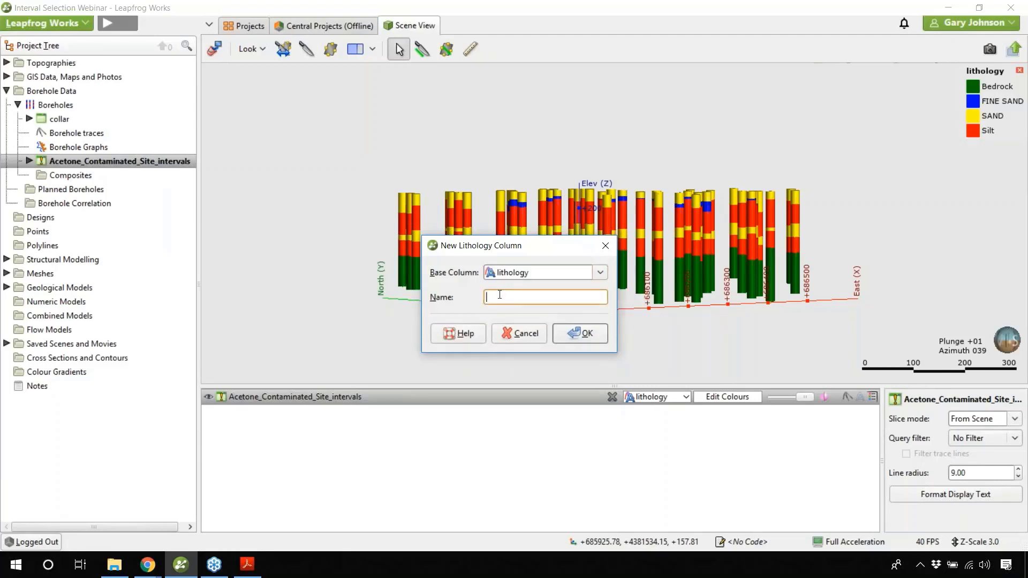
{"action": "type", "text": "Interval Model 1"}
{"action": "left_click", "coordinate": [583, 336]}
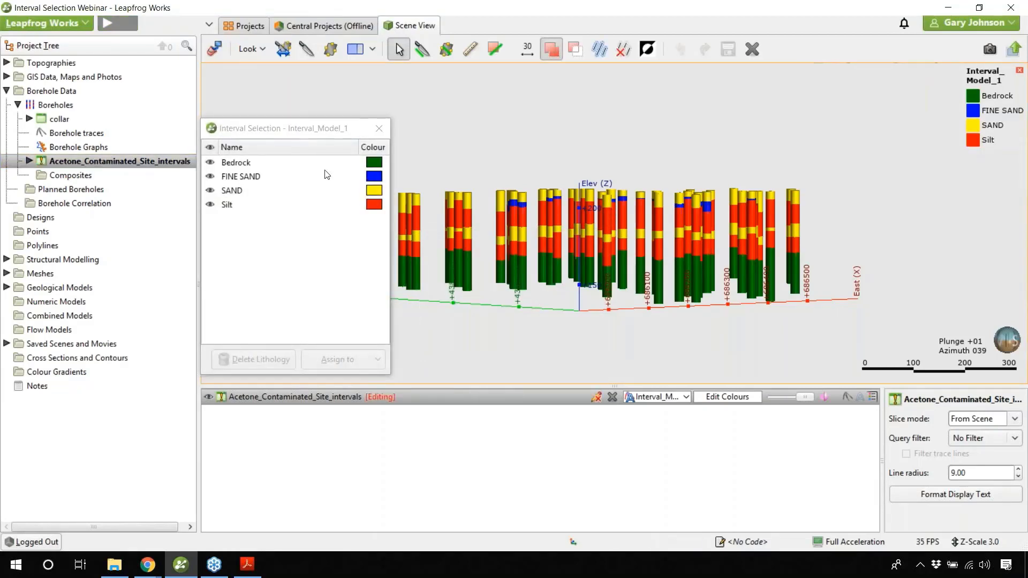
Hide all lithologies except SAND in the Interval_Model_1 interval selection
{"action": "left_click_drag", "start_coordinate": [279, 134], "coordinate": [263, 106]}
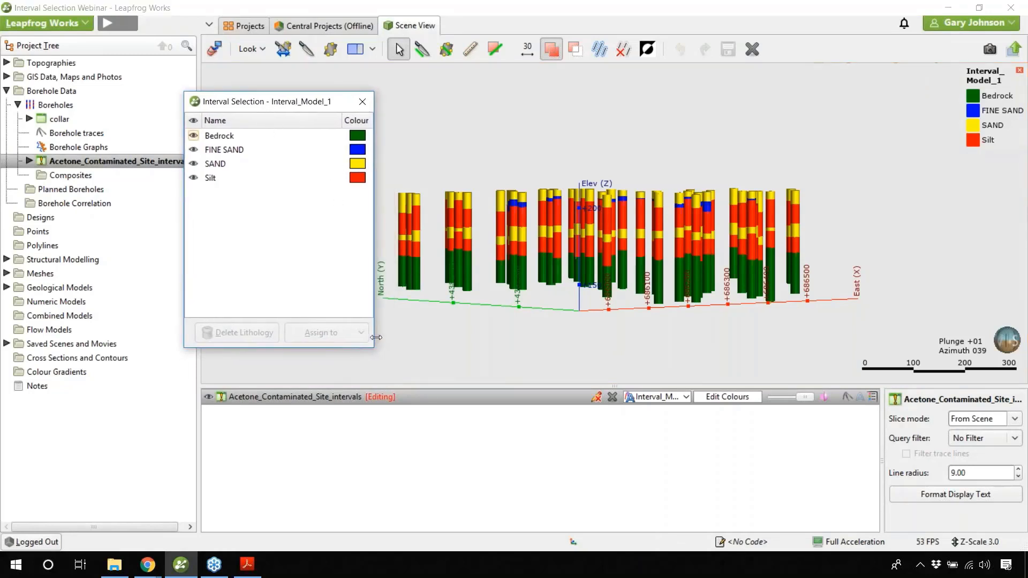
{"action": "left_click", "coordinate": [193, 121]}
{"action": "left_click", "coordinate": [194, 164]}
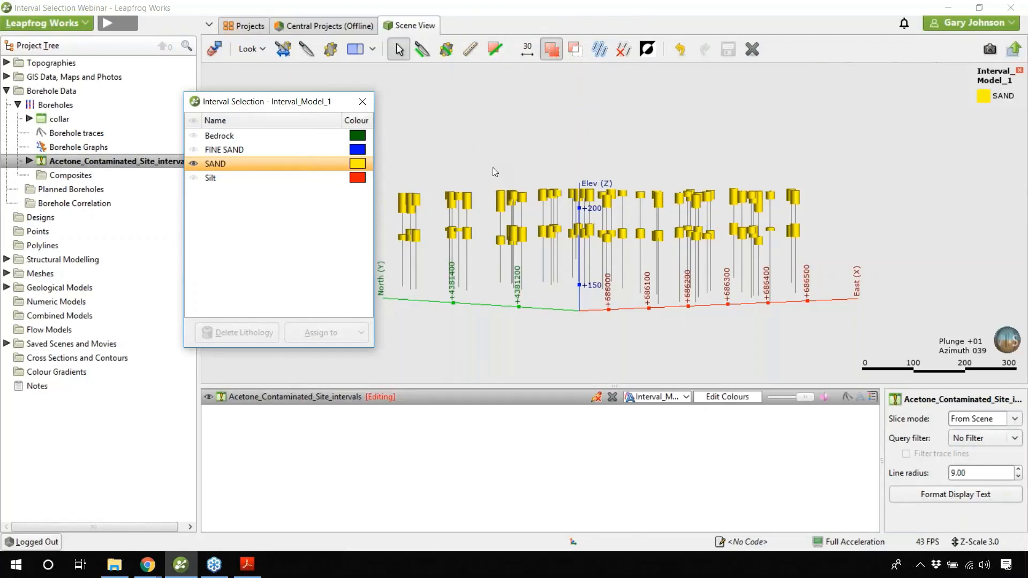
Activate the interval selection tool and check its selection line width setting
{"action": "left_click", "coordinate": [496, 49]}
{"action": "left_click_drag", "start_coordinate": [439, 122], "coordinate": [689, 122]}
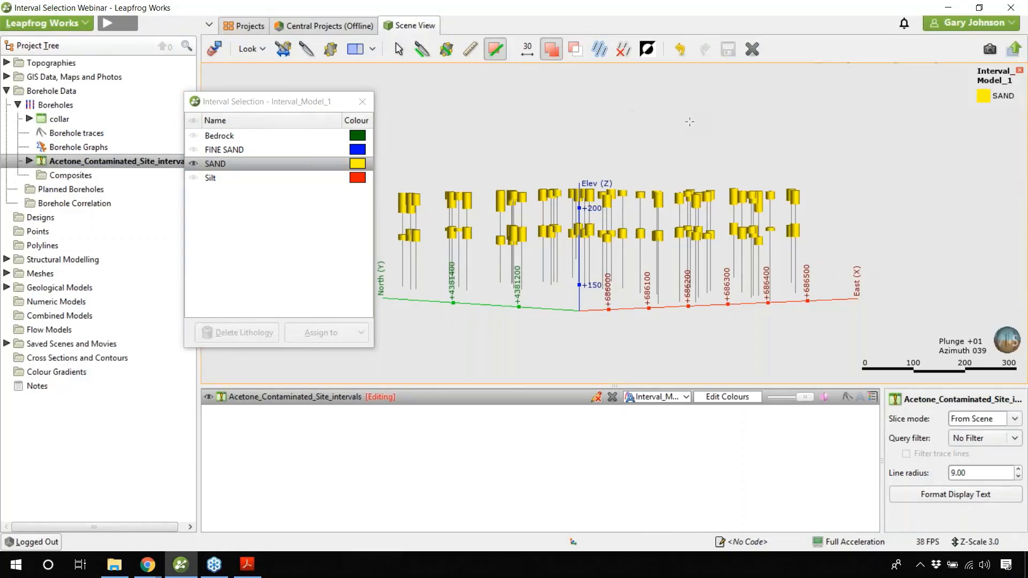
{"action": "left_click", "coordinate": [525, 56]}
{"action": "left_click", "coordinate": [528, 54]}
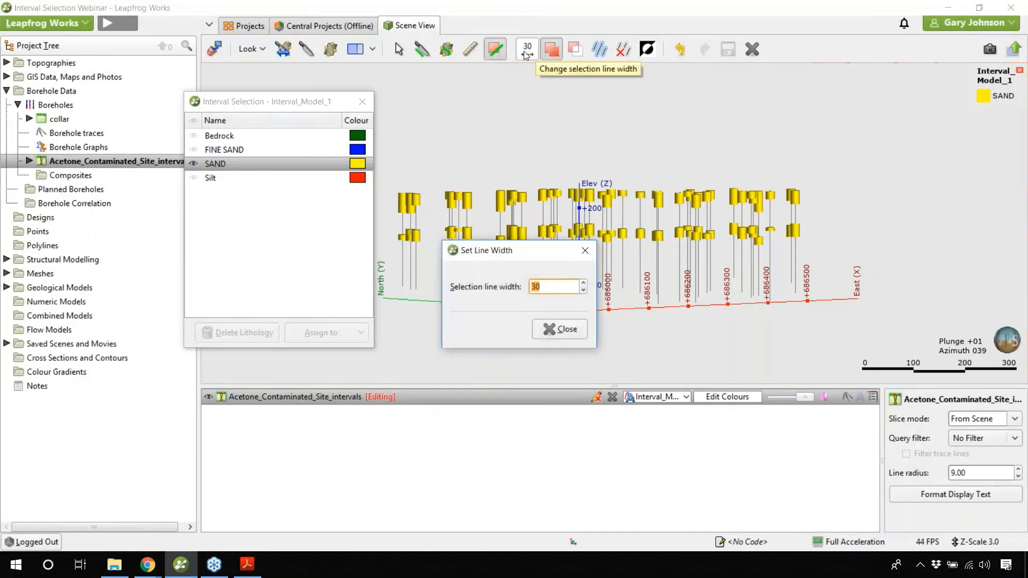
{"action": "left_click_drag", "start_coordinate": [534, 263], "coordinate": [558, 70]}
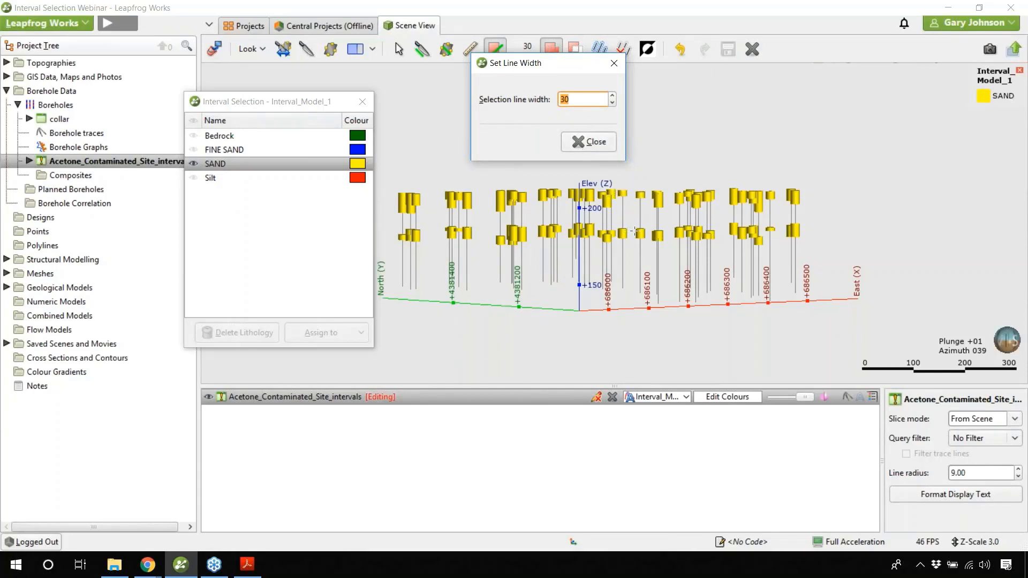
{"action": "left_click", "coordinate": [595, 144]}
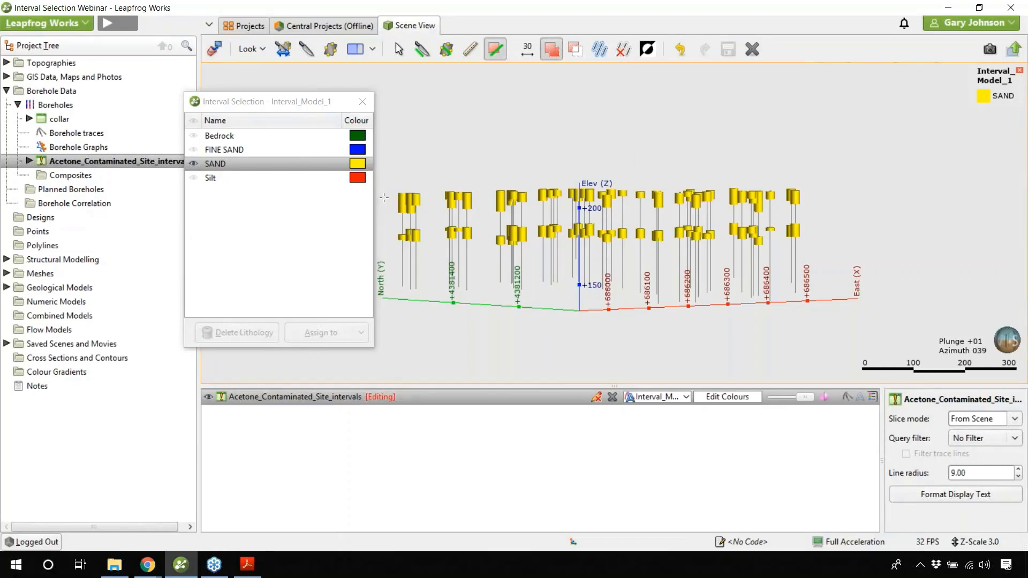
Select the upper row of SAND intervals across all boreholes and inspect the selection from a slightly rotated angle
{"action": "mouse_move", "coordinate": [386, 199]}
{"action": "left_mouse_down"}
{"action": "mouse_move", "coordinate": [848, 212]}
{"action": "mouse_move", "coordinate": [841, 201]}
{"action": "left_mouse_up"}
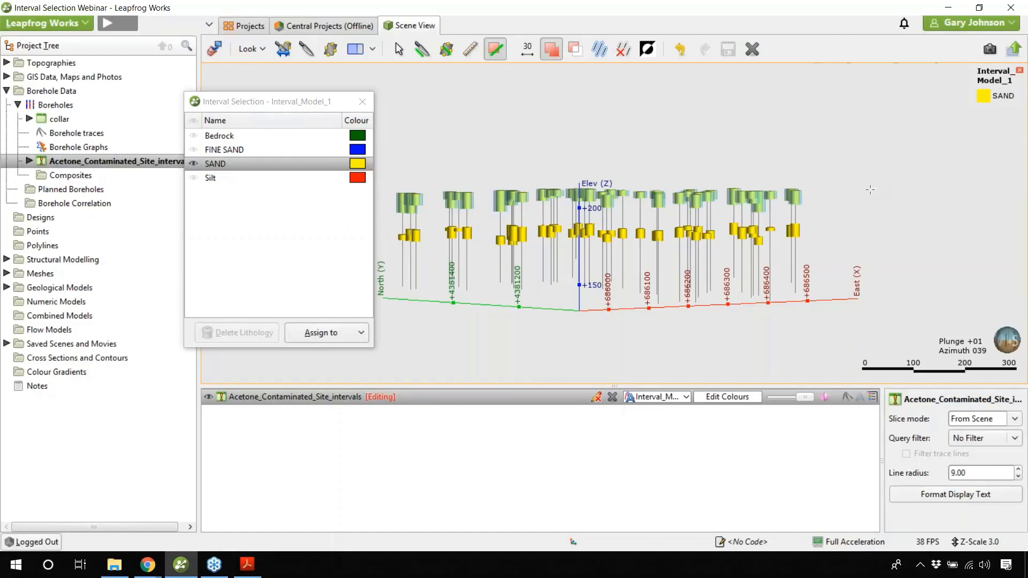
{"action": "key", "text": "space"}
{"action": "left_click_drag", "start_coordinate": [891, 170], "coordinate": [912, 174]}
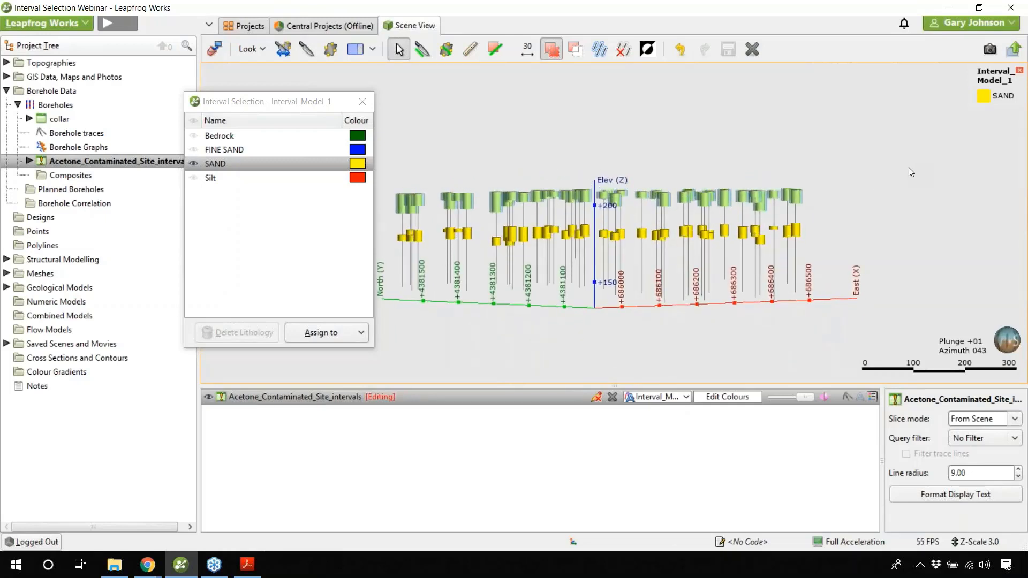
Assign the selected upper SAND intervals to a new lithology named Sand 1 with the colour yellow
{"action": "left_click", "coordinate": [349, 336]}
{"action": "left_click", "coordinate": [351, 350]}
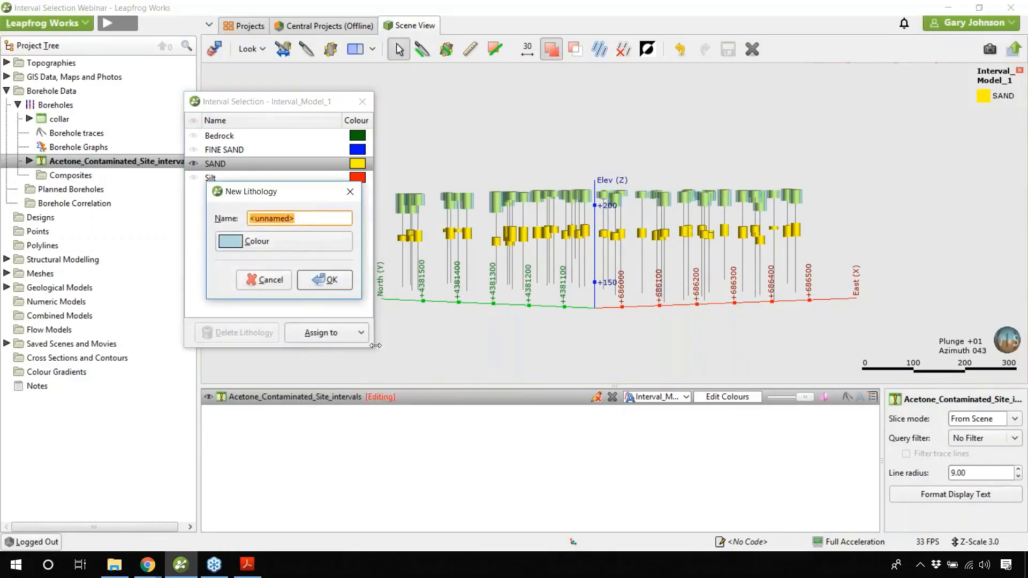
{"action": "type", "text": "Sand 1"}
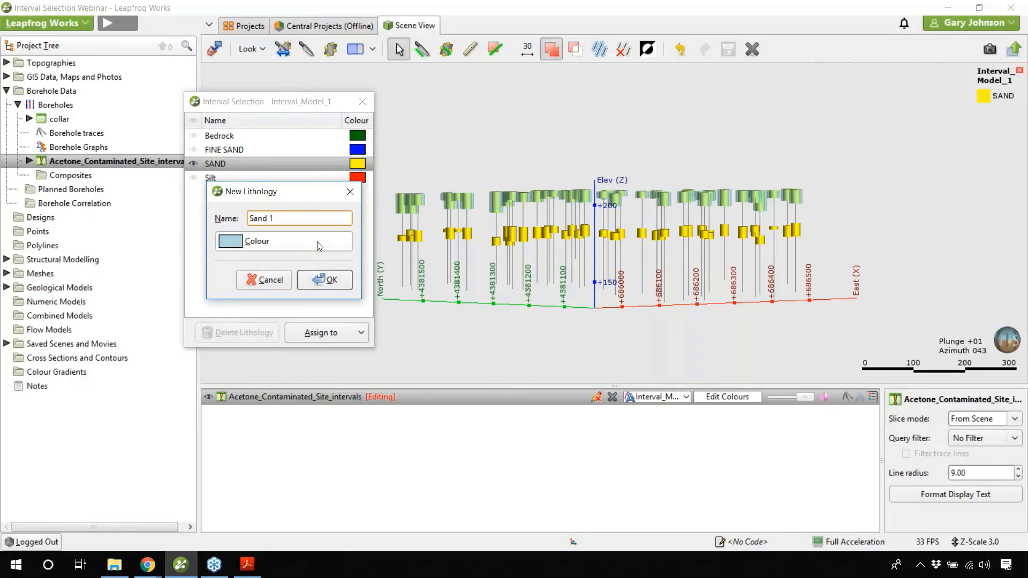
{"action": "left_click", "coordinate": [294, 241]}
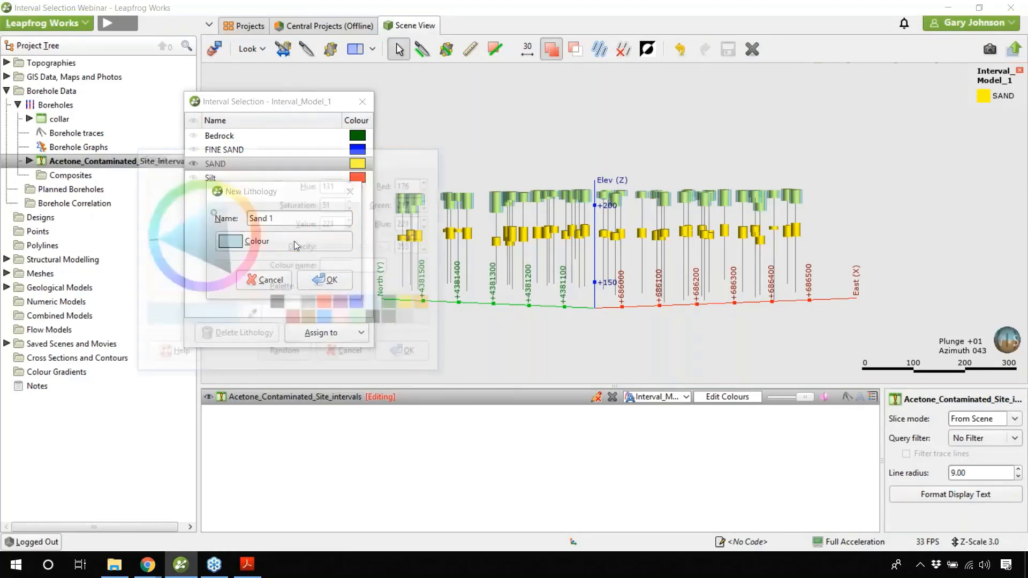
{"action": "left_click", "coordinate": [411, 306]}
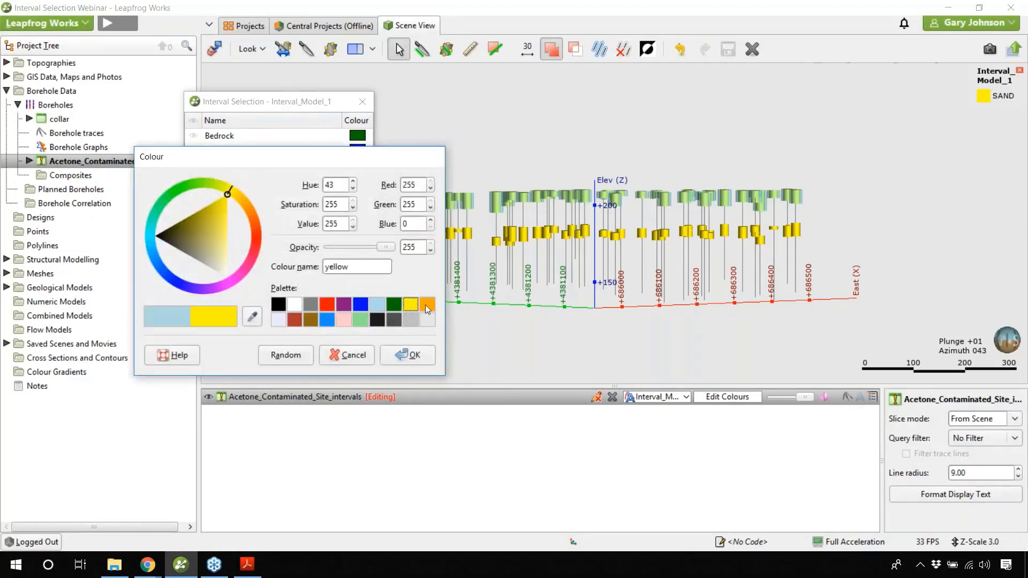
{"action": "left_click", "coordinate": [409, 354]}
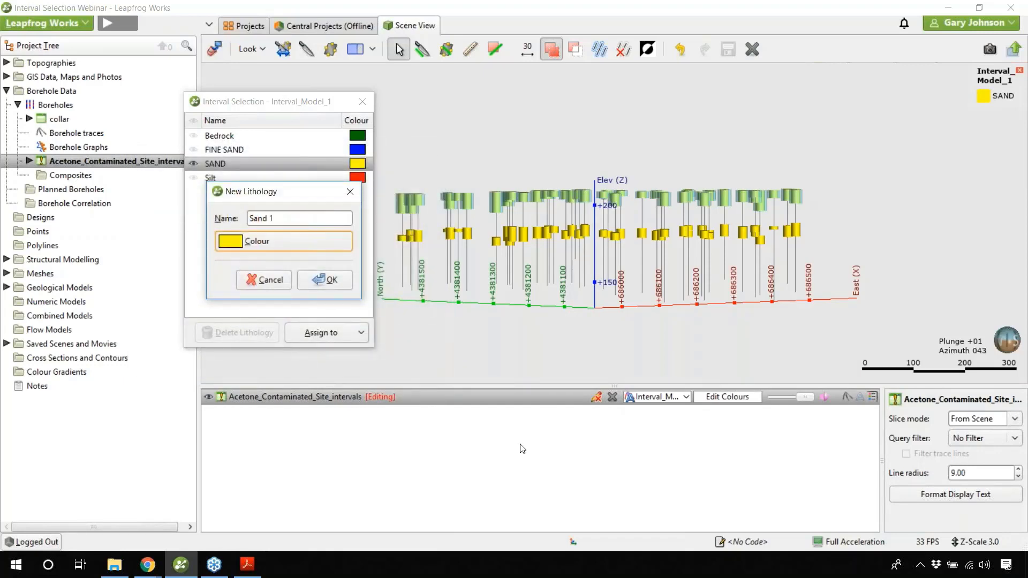
{"action": "left_click", "coordinate": [332, 280]}
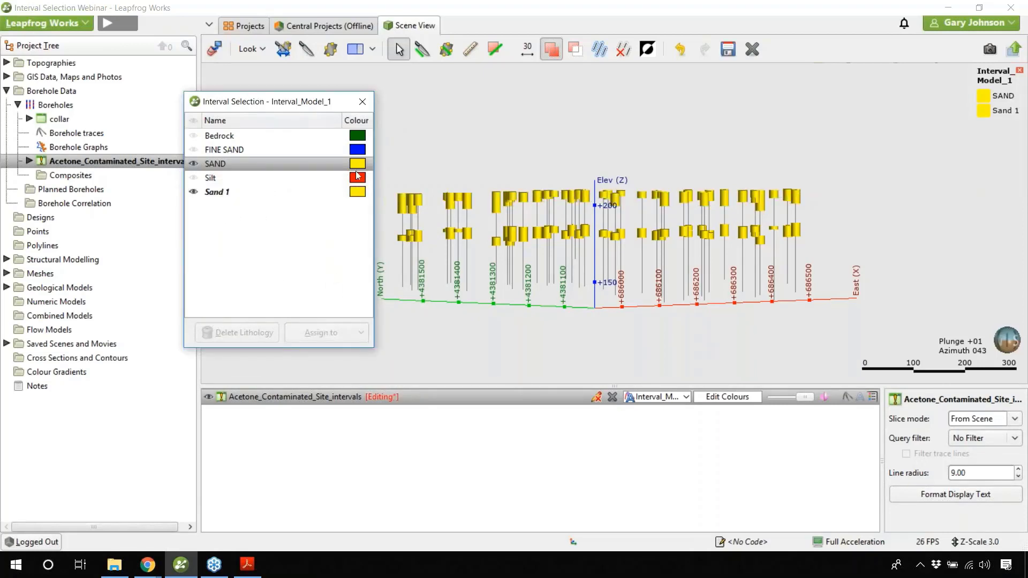
Toggle the visibility of Sand 1 to check its intervals, leaving it hidden with only SAND shown
{"action": "left_click", "coordinate": [193, 193]}
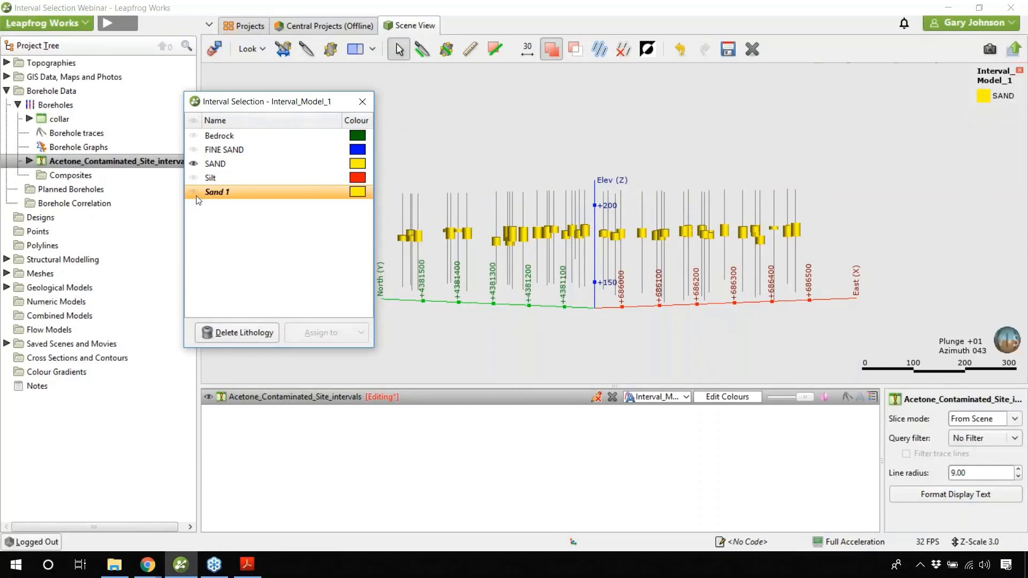
{"action": "left_click", "coordinate": [194, 193]}
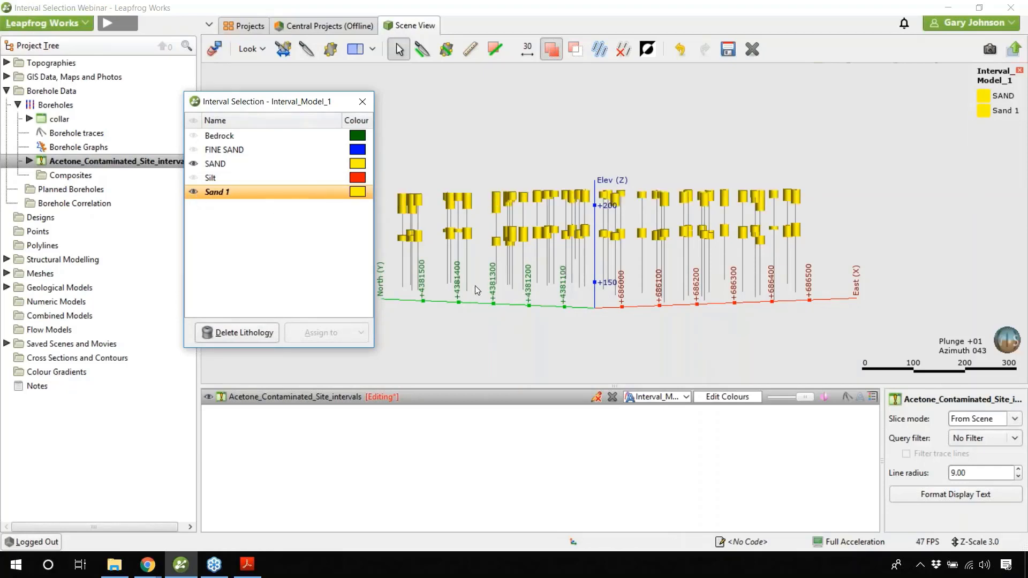
{"action": "left_click", "coordinate": [193, 192]}
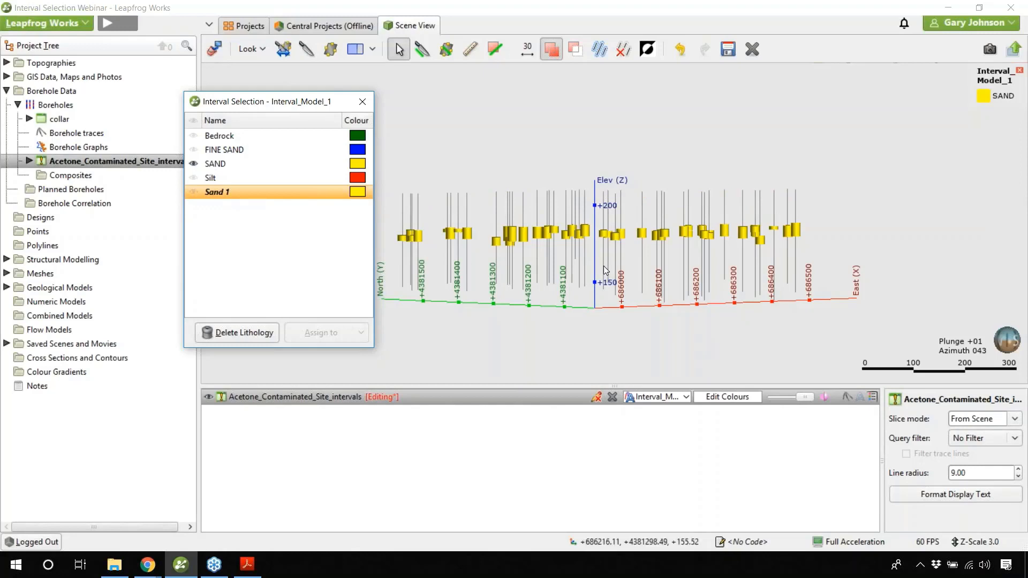
Select the remaining lower SAND intervals across all boreholes with the interval selection tool
{"action": "middle_click_drag", "start_coordinate": [605, 266], "coordinate": [642, 260]}
{"action": "left_click_drag", "start_coordinate": [641, 264], "coordinate": [641, 263]}
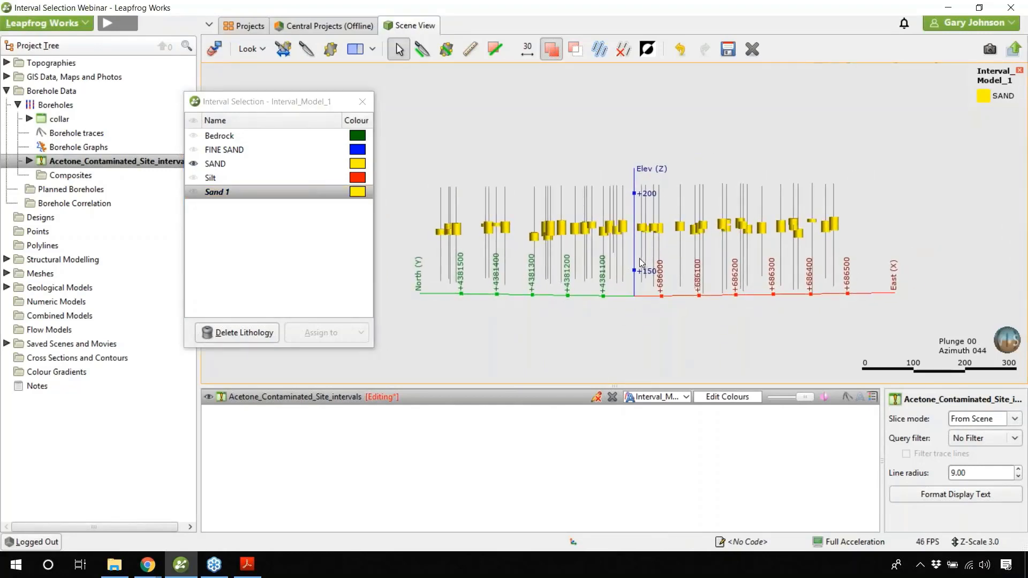
{"action": "left_click", "coordinate": [527, 49]}
{"action": "left_click", "coordinate": [542, 327]}
{"action": "left_click", "coordinate": [492, 51]}
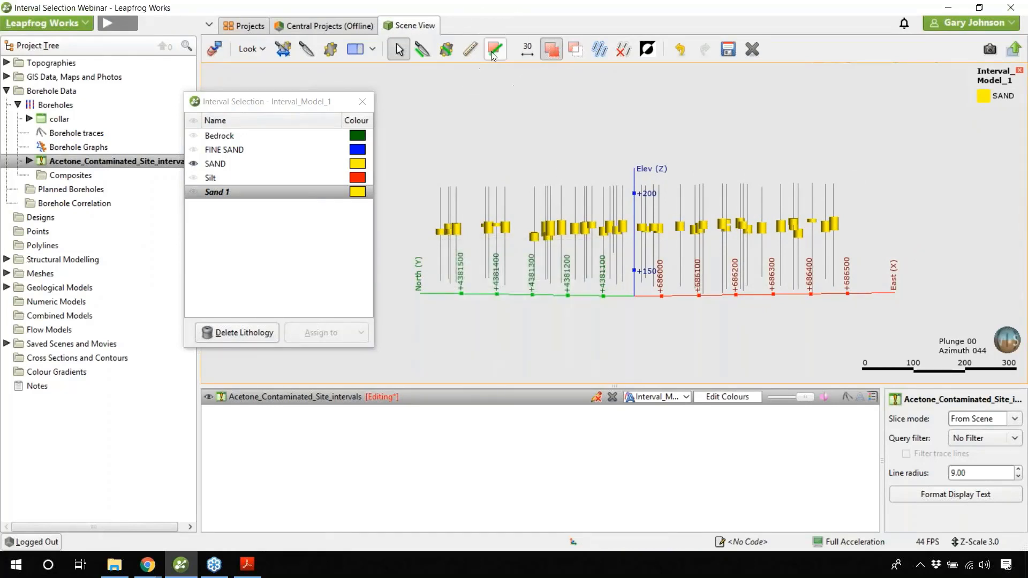
{"action": "mouse_move", "coordinate": [416, 227]}
{"action": "left_mouse_down"}
{"action": "mouse_move", "coordinate": [937, 223]}
{"action": "mouse_move", "coordinate": [824, 281]}
{"action": "mouse_move", "coordinate": [893, 224]}
{"action": "left_mouse_up"}
{"action": "key", "text": "space"}
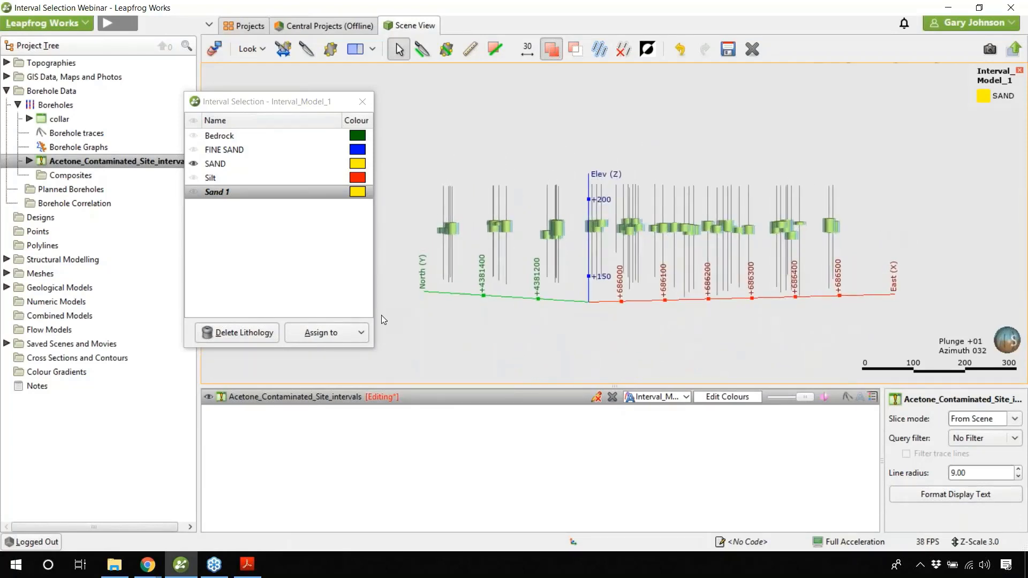
Assign the selected lower SAND intervals to a new lithology named Sand 2 with the colour yellow
{"action": "left_click", "coordinate": [362, 333]}
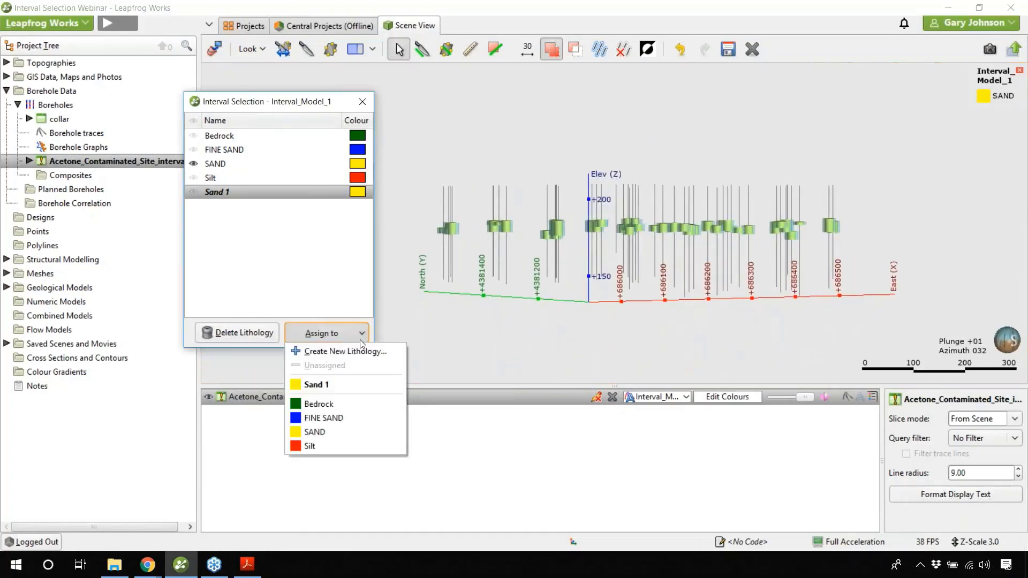
{"action": "left_click", "coordinate": [367, 352]}
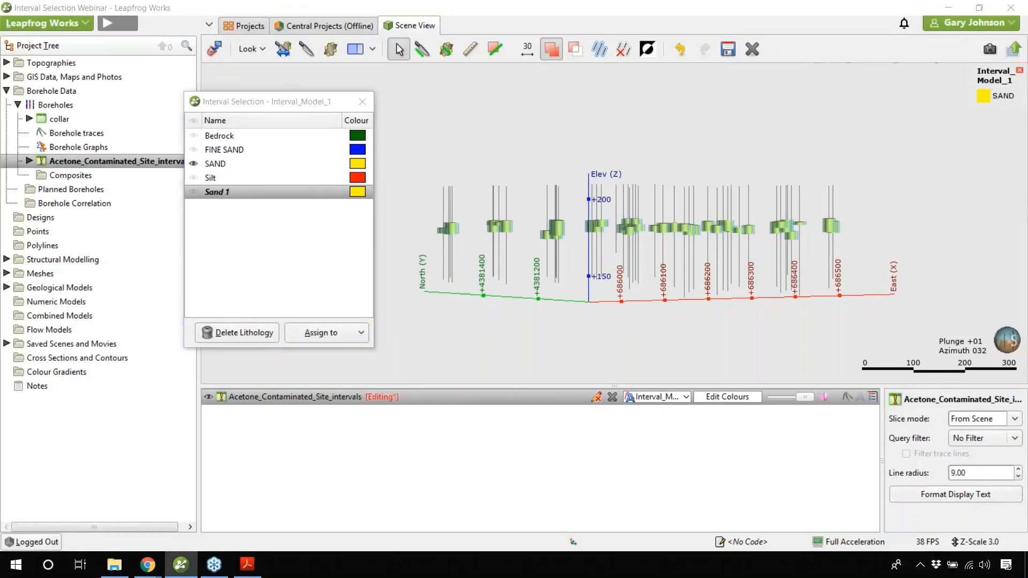
{"action": "type", "text": "Sand 2"}
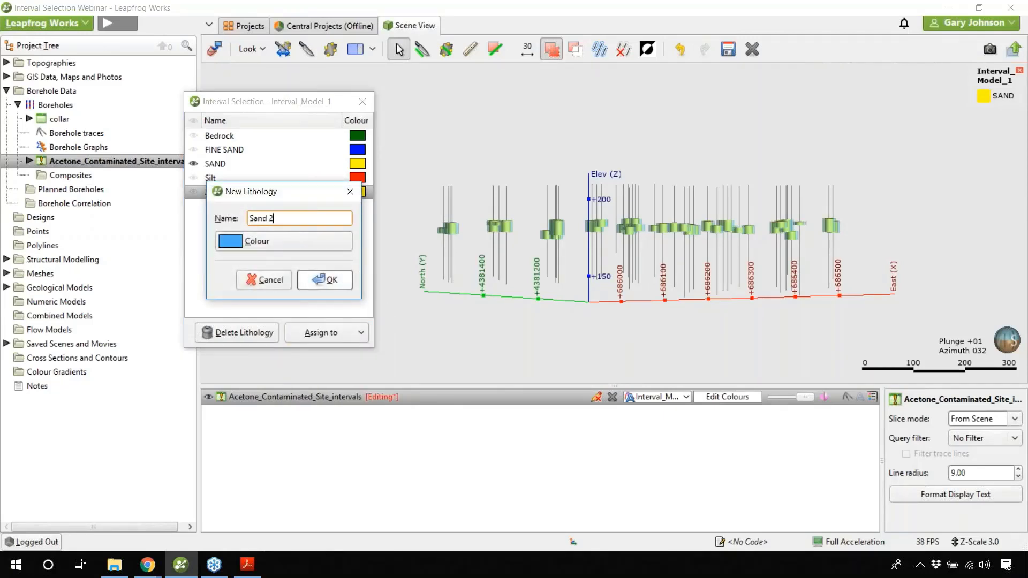
{"action": "left_click", "coordinate": [307, 248]}
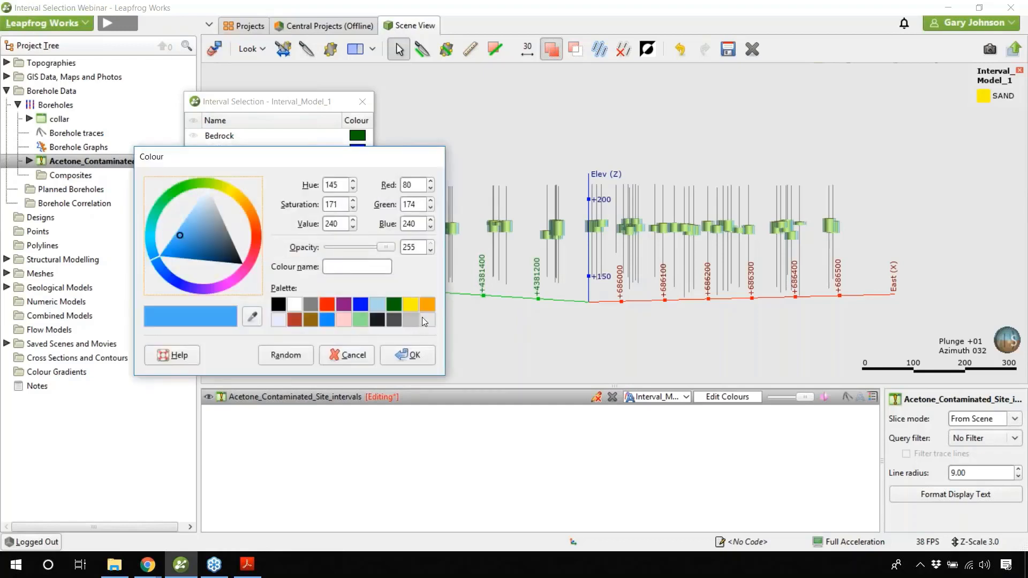
{"action": "left_click", "coordinate": [411, 305]}
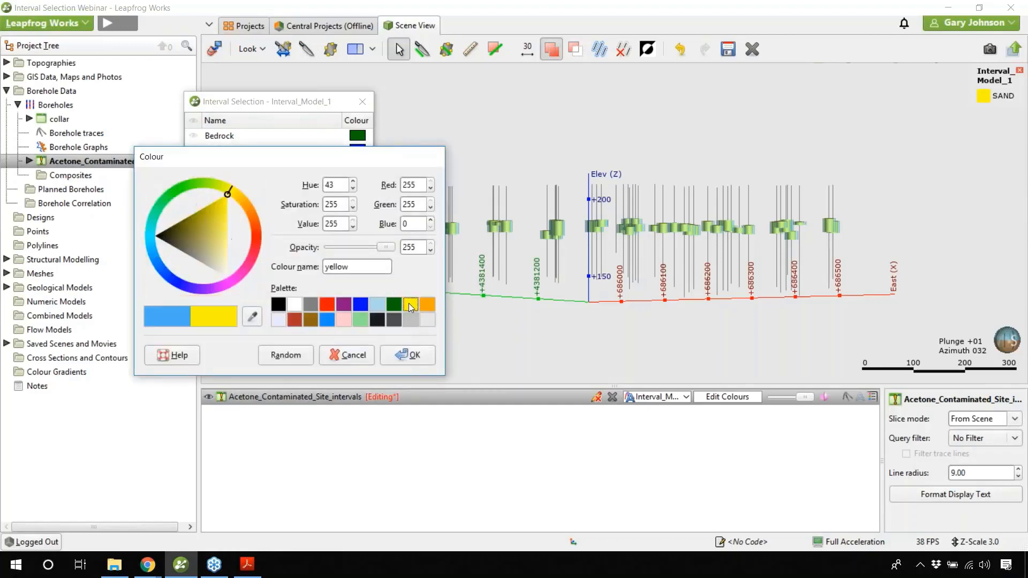
{"action": "left_click", "coordinate": [410, 359]}
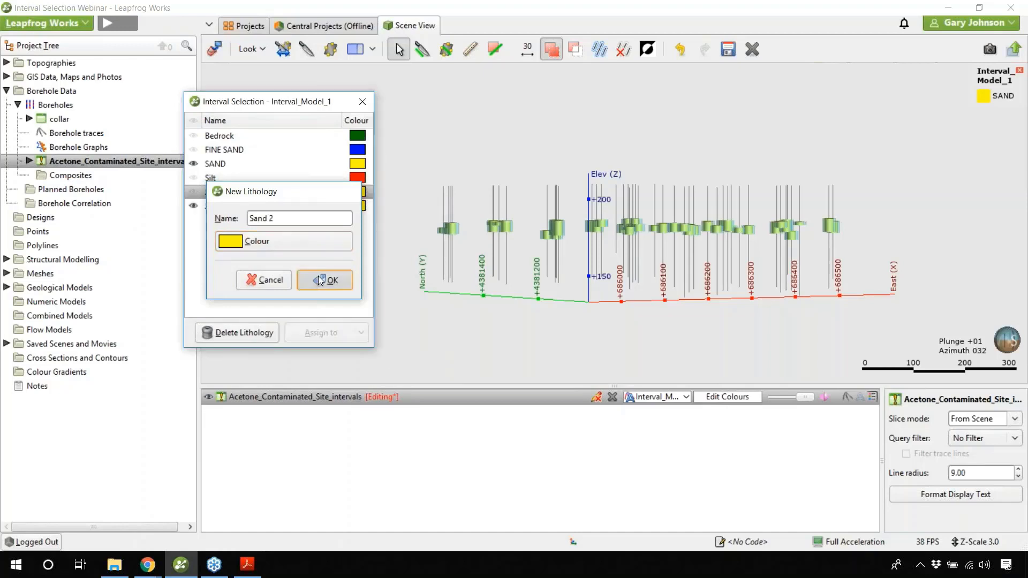
{"action": "left_click", "coordinate": [318, 276]}
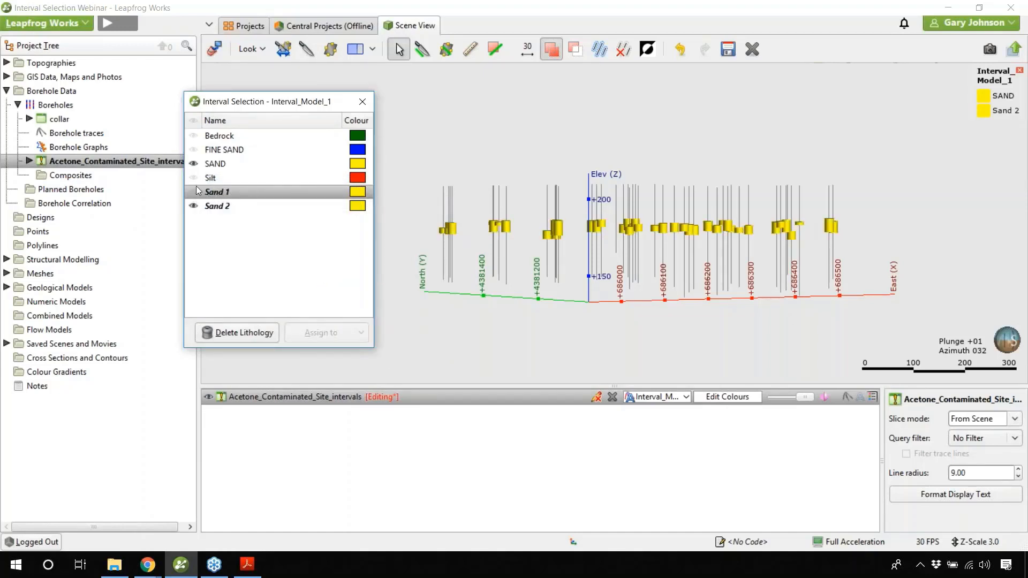
Show Sand 1 and Sand 2 together to check the split, and isolate Silt as the only visible lithology
{"action": "left_click", "coordinate": [193, 163]}
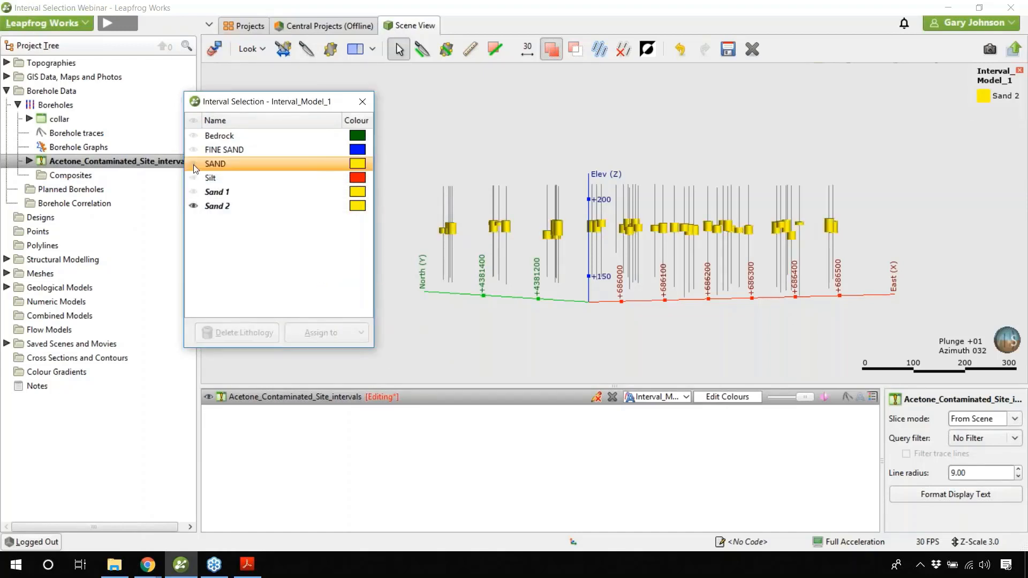
{"action": "left_click", "coordinate": [194, 194]}
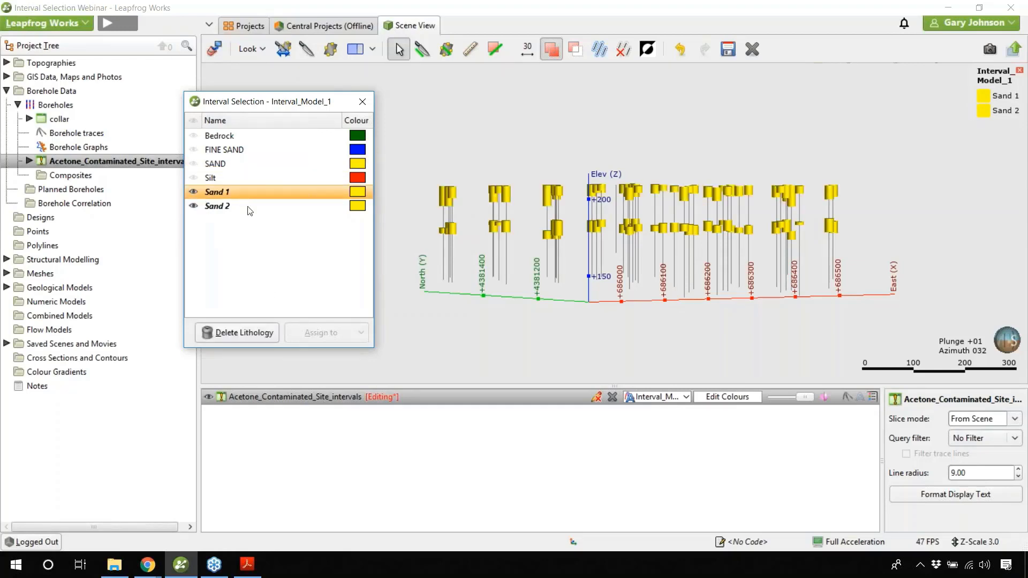
{"action": "left_click", "coordinate": [194, 120]}
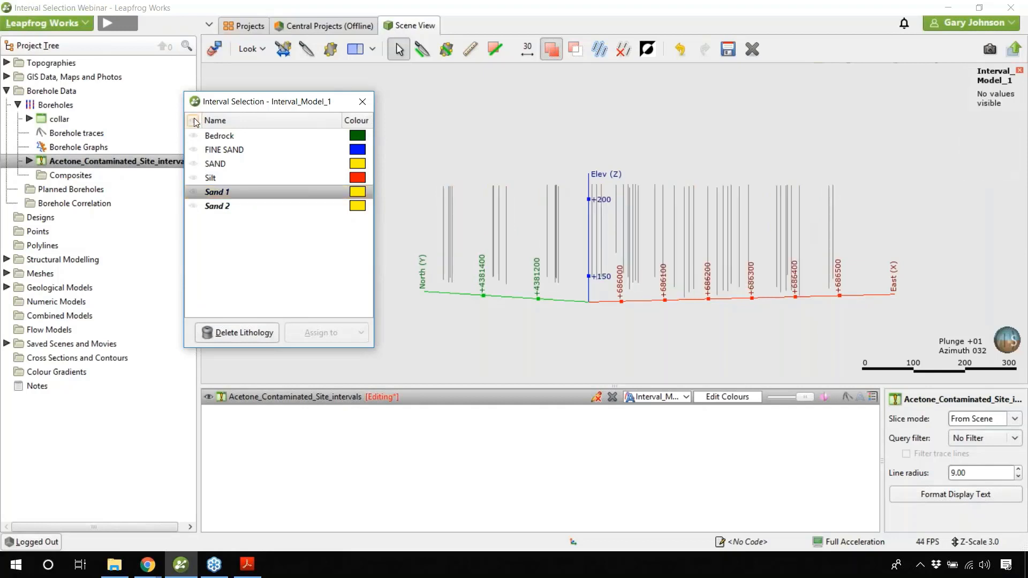
{"action": "left_click", "coordinate": [194, 177]}
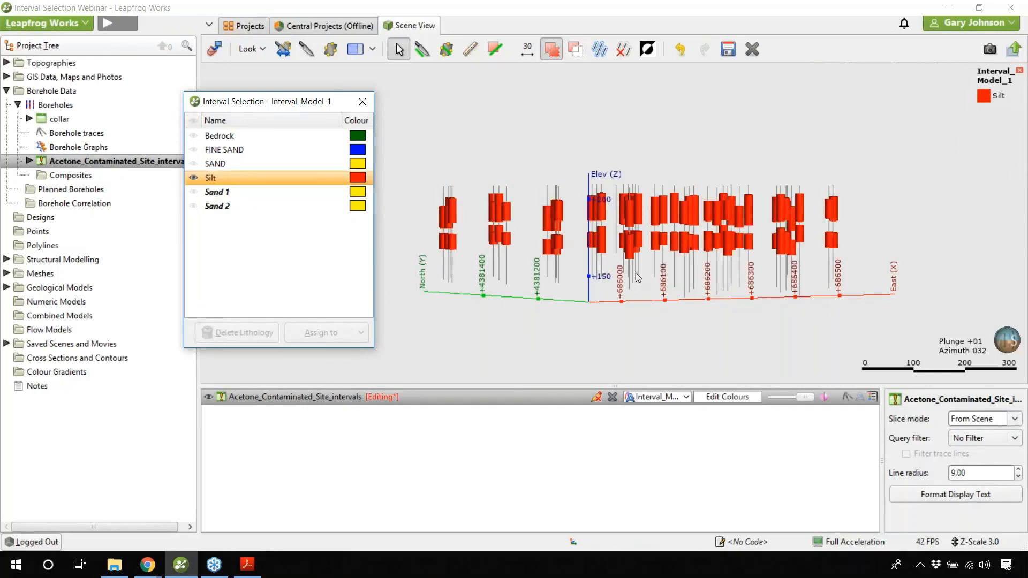
Select the upper row of Silt intervals across all boreholes with the interval selection tool
{"action": "left_click_drag", "start_coordinate": [638, 277], "coordinate": [565, 269]}
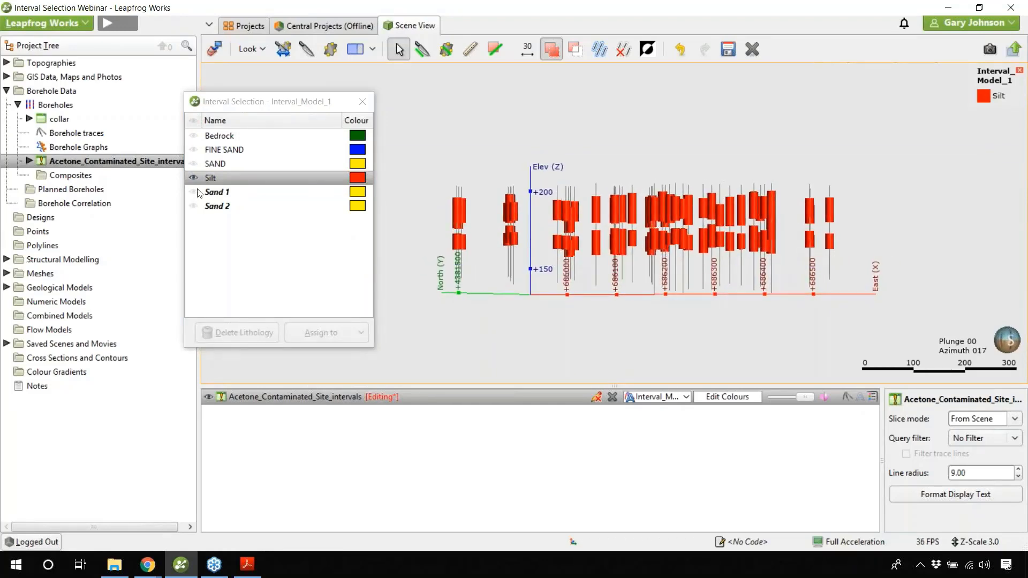
{"action": "left_click", "coordinate": [502, 54]}
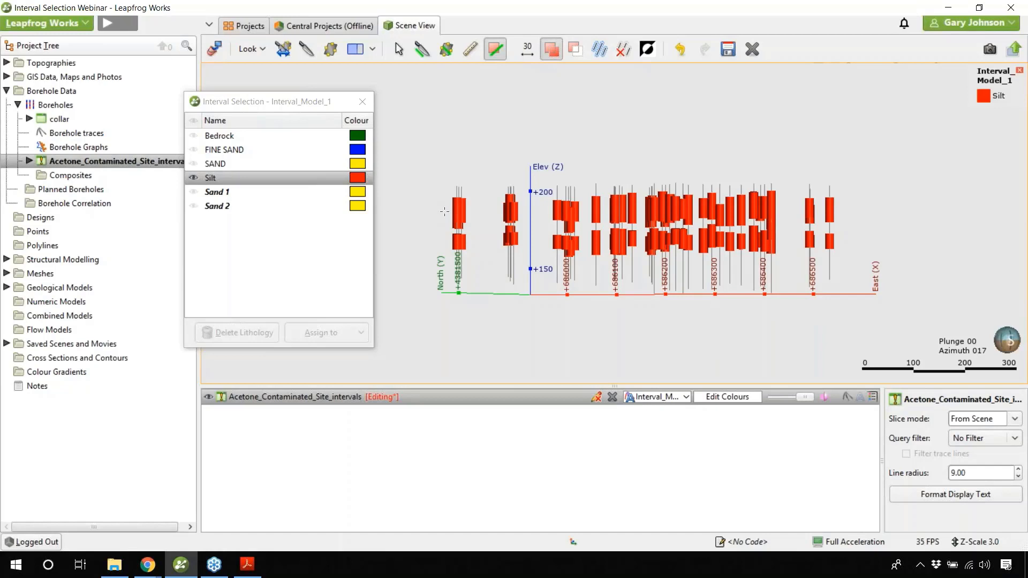
{"action": "left_click_drag", "start_coordinate": [444, 211], "coordinate": [858, 205]}
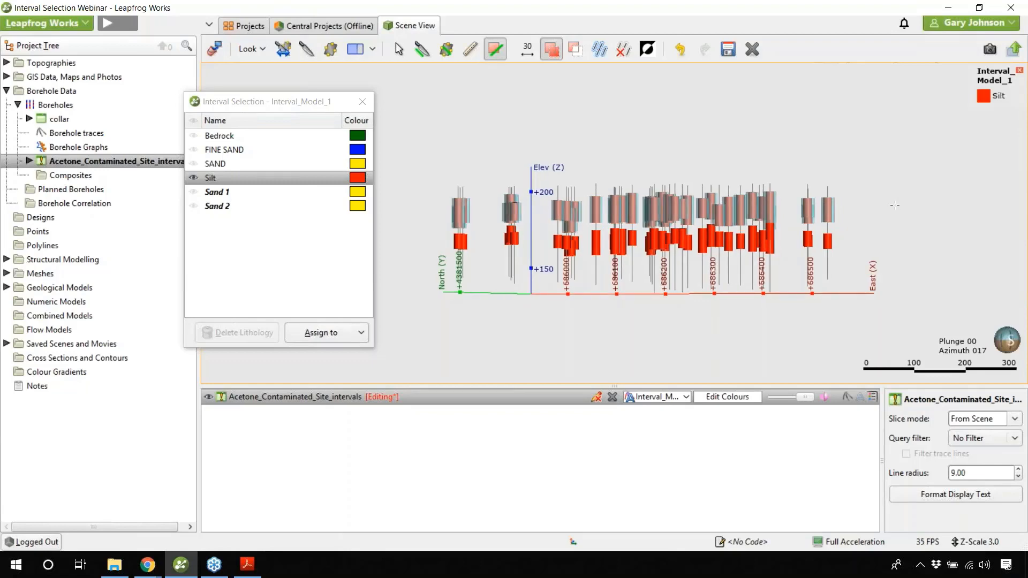
{"action": "key", "text": "Escape"}
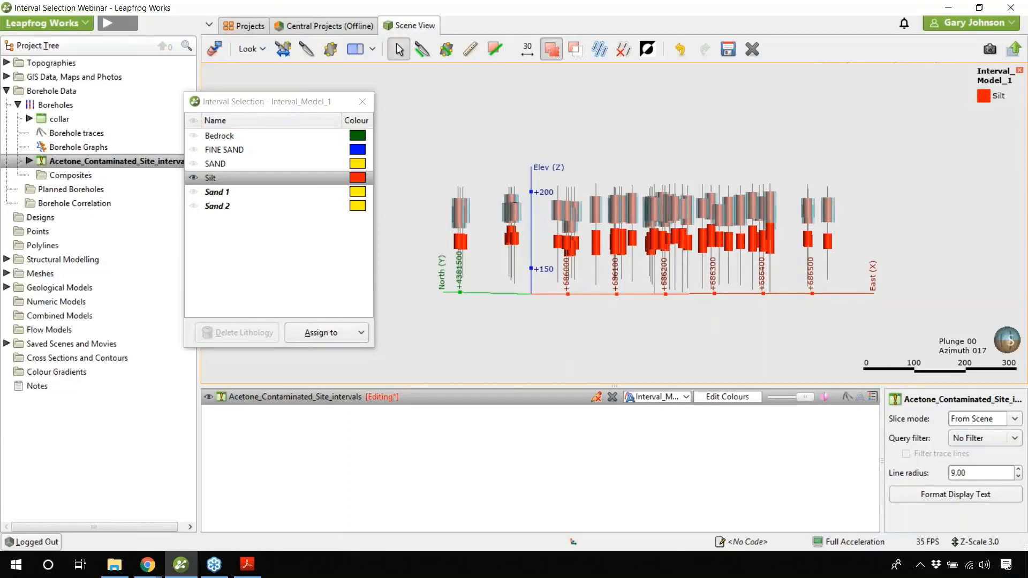
{"action": "left_click_drag", "start_coordinate": [892, 207], "coordinate": [914, 209]}
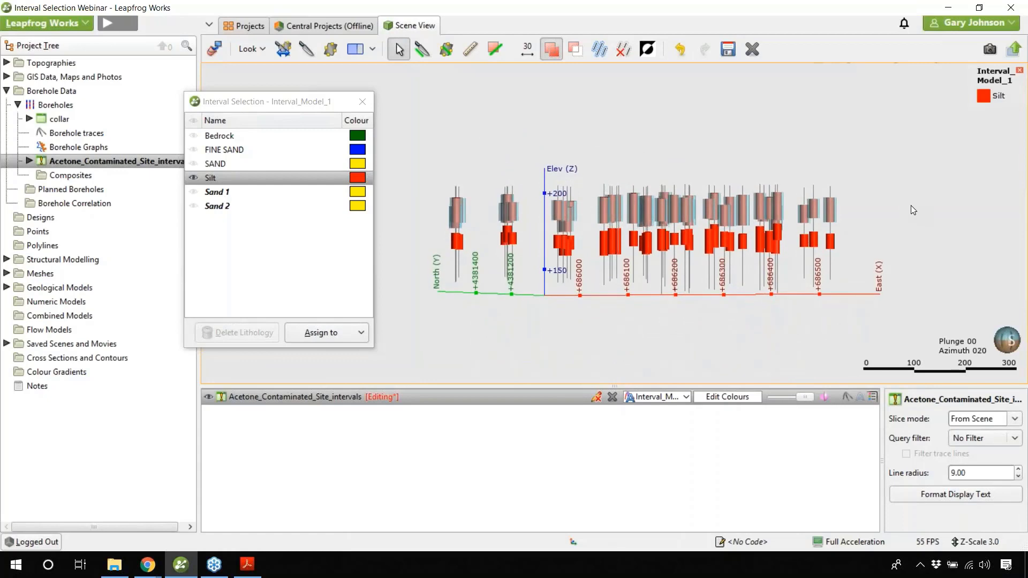
Assign the selected upper Silt intervals to a new lithology named Silt 1 with the colour red
{"action": "left_click", "coordinate": [338, 338]}
{"action": "left_click", "coordinate": [342, 347]}
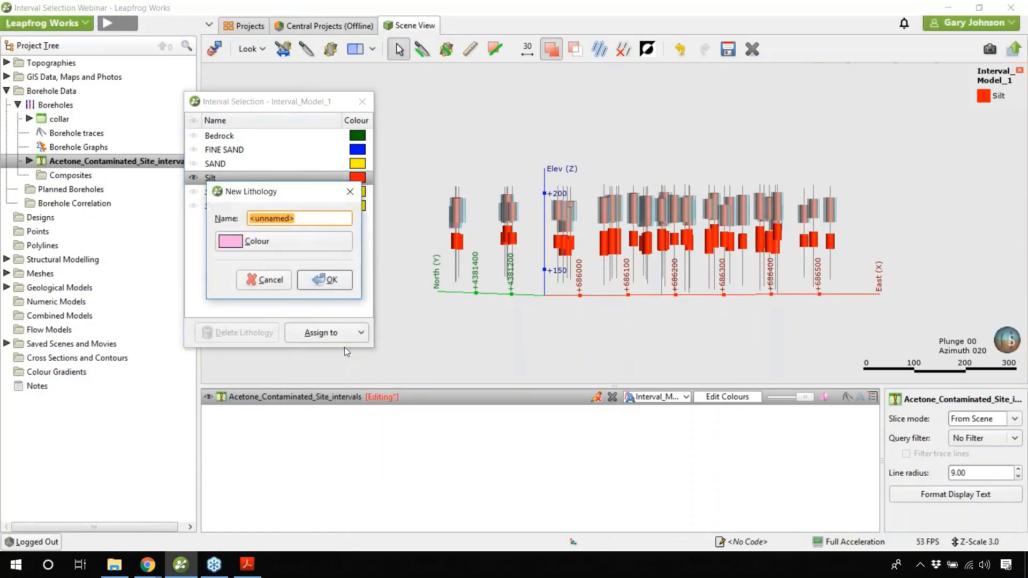
{"action": "type", "text": "Silt 1"}
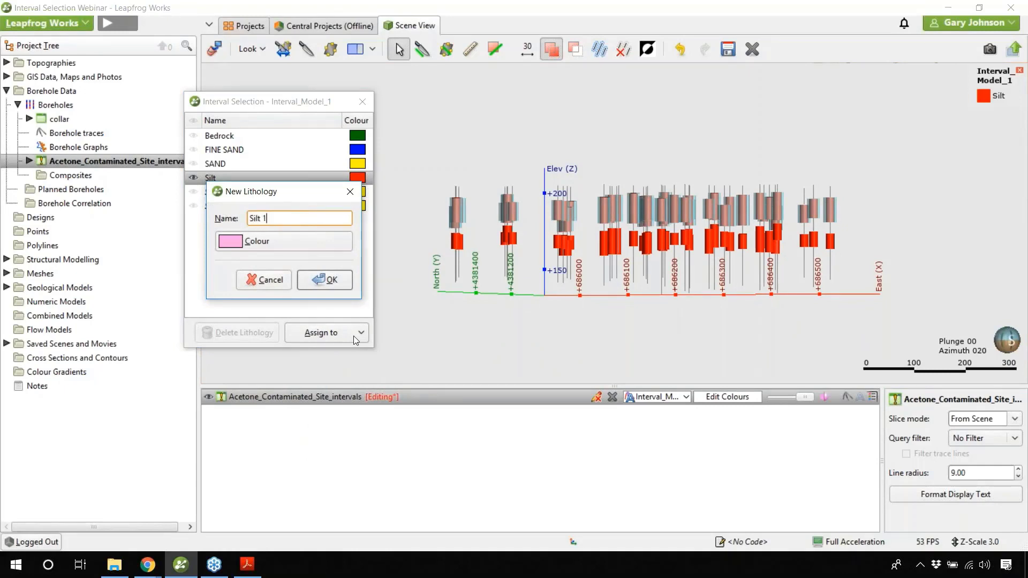
{"action": "left_click", "coordinate": [284, 242]}
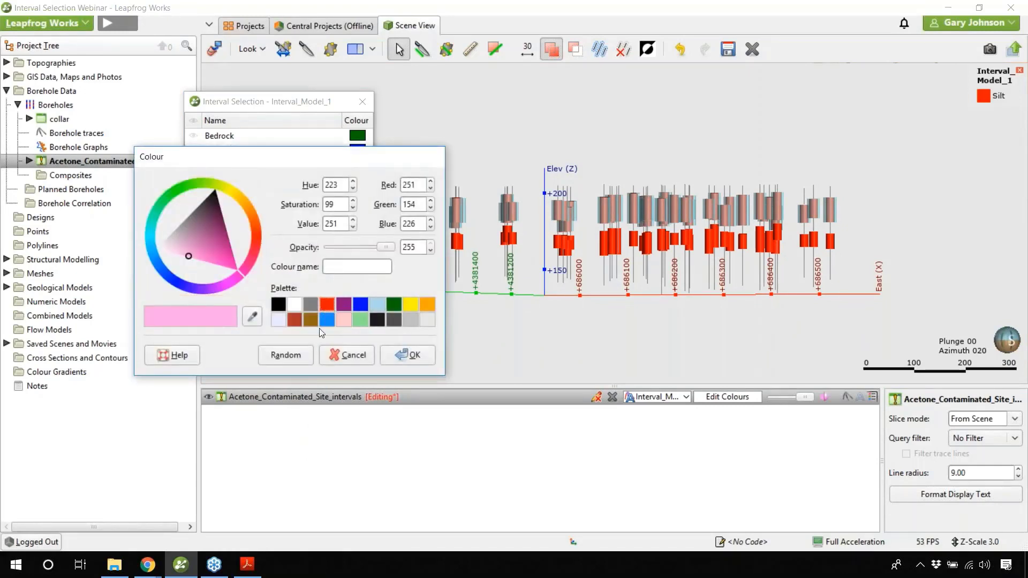
{"action": "left_click", "coordinate": [327, 307]}
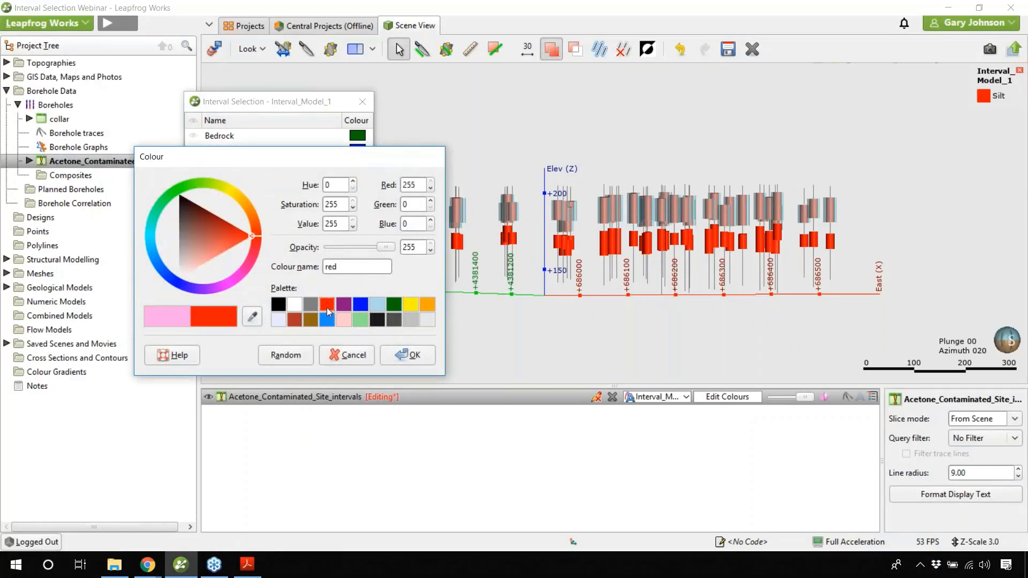
{"action": "left_click", "coordinate": [408, 354]}
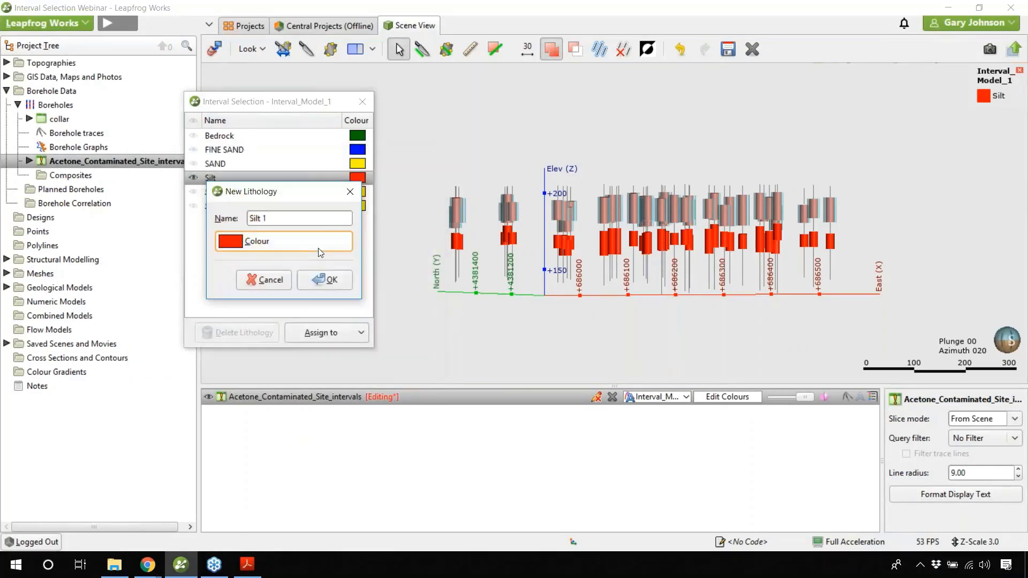
{"action": "left_click", "coordinate": [328, 279]}
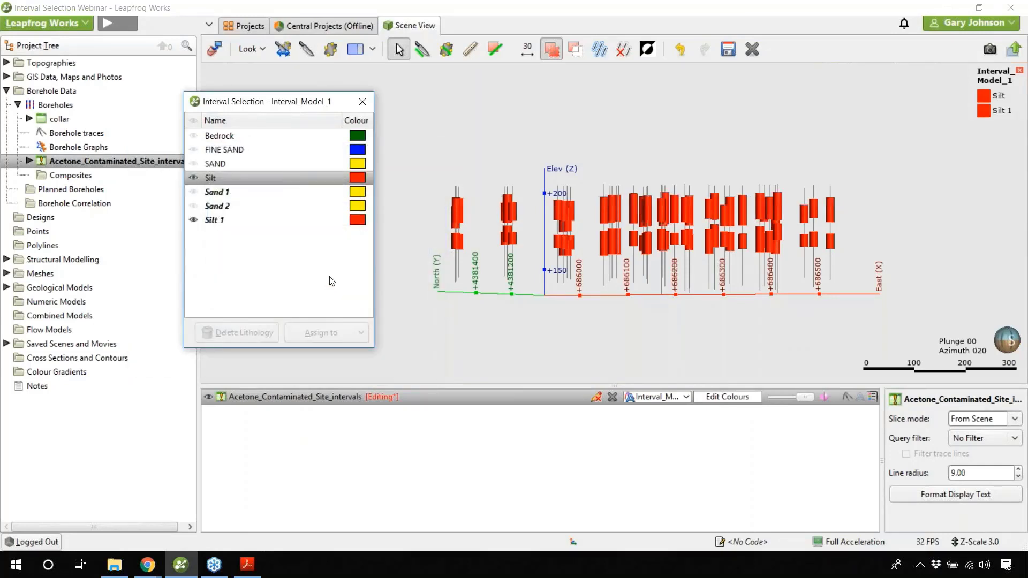
Hide Silt 1 and select the remaining lower Silt intervals across all boreholes with the interval selection tool
{"action": "left_click", "coordinate": [193, 178]}
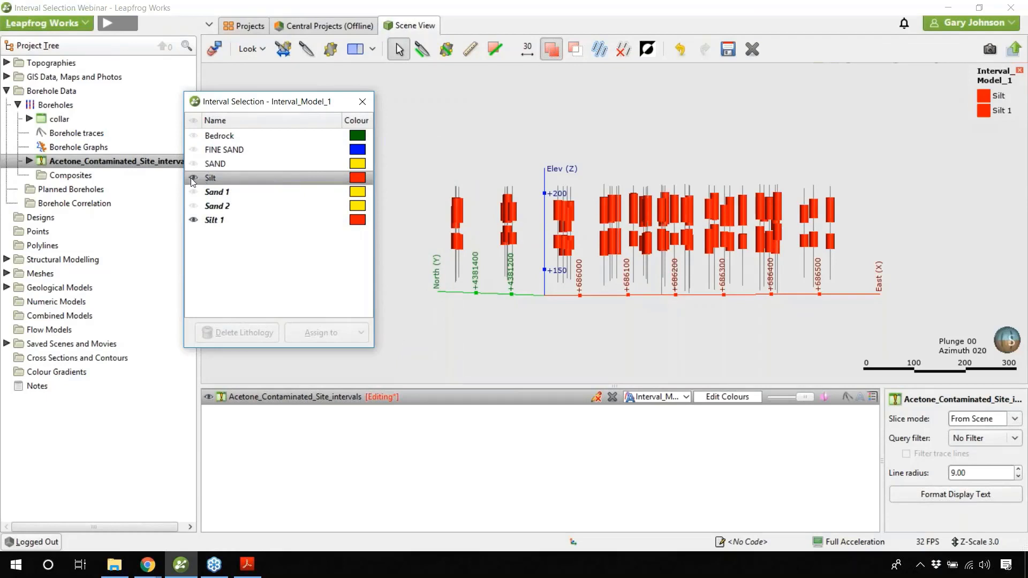
{"action": "left_click", "coordinate": [193, 220]}
{"action": "left_click", "coordinate": [198, 220]}
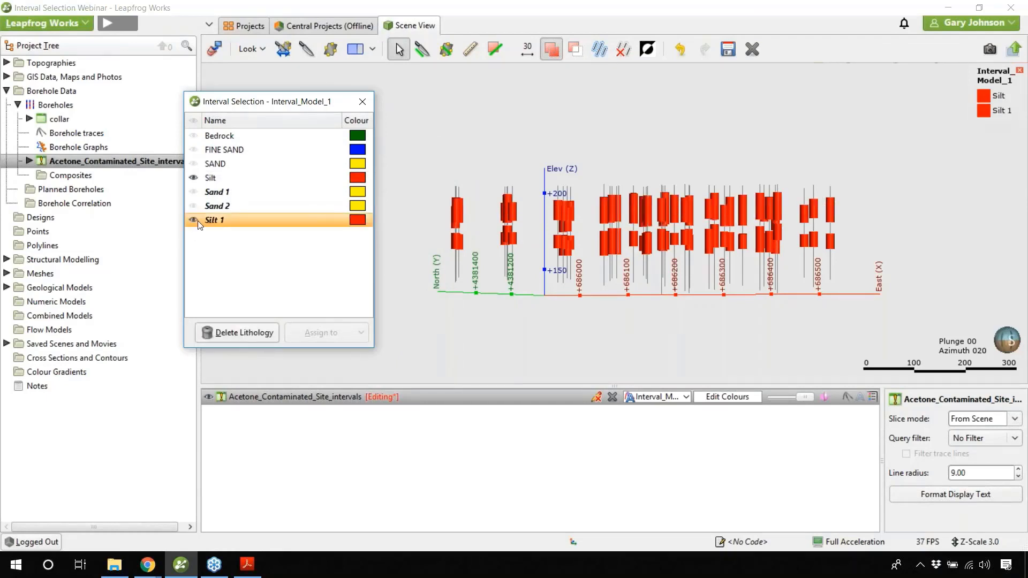
{"action": "left_click", "coordinate": [197, 220]}
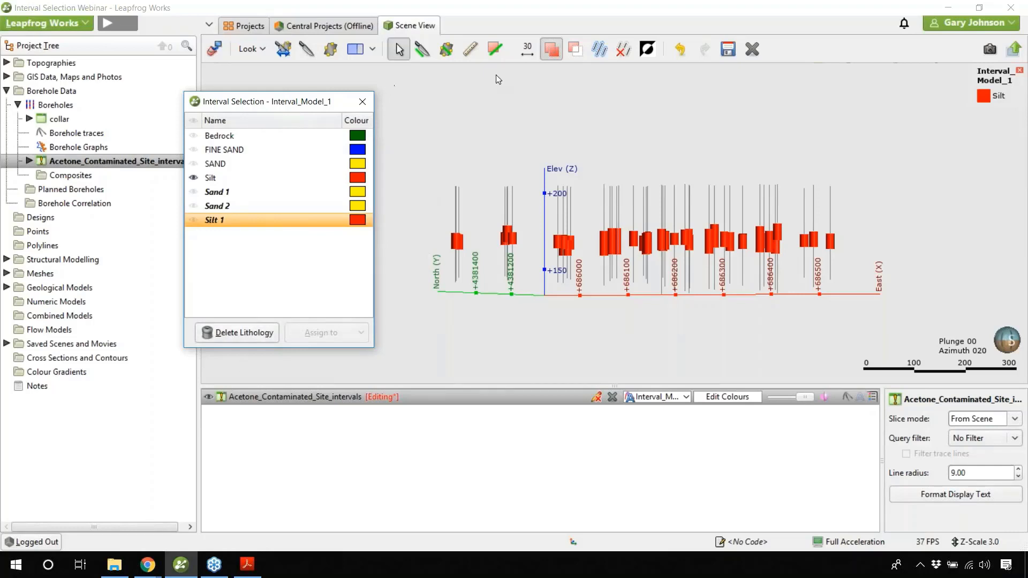
{"action": "left_click", "coordinate": [495, 49]}
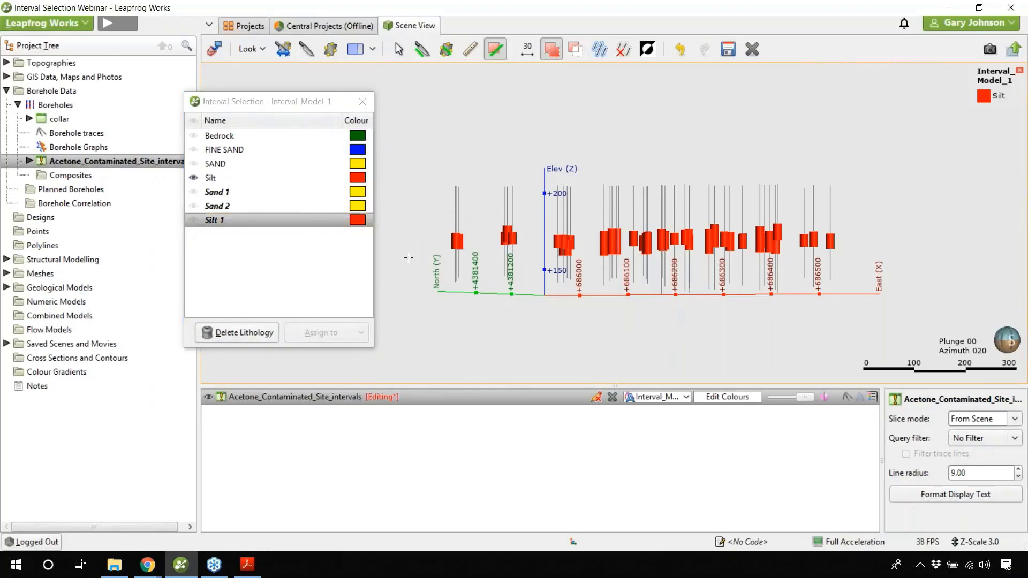
{"action": "left_click_drag", "start_coordinate": [431, 238], "coordinate": [914, 251]}
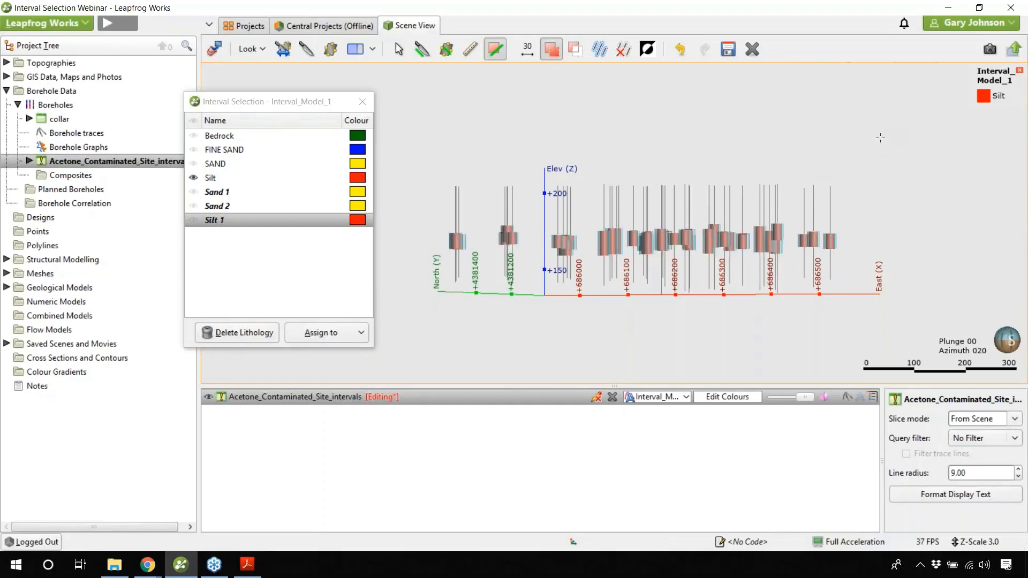
{"action": "key", "text": "Escape"}
{"action": "left_click_drag", "start_coordinate": [903, 137], "coordinate": [510, 325]}
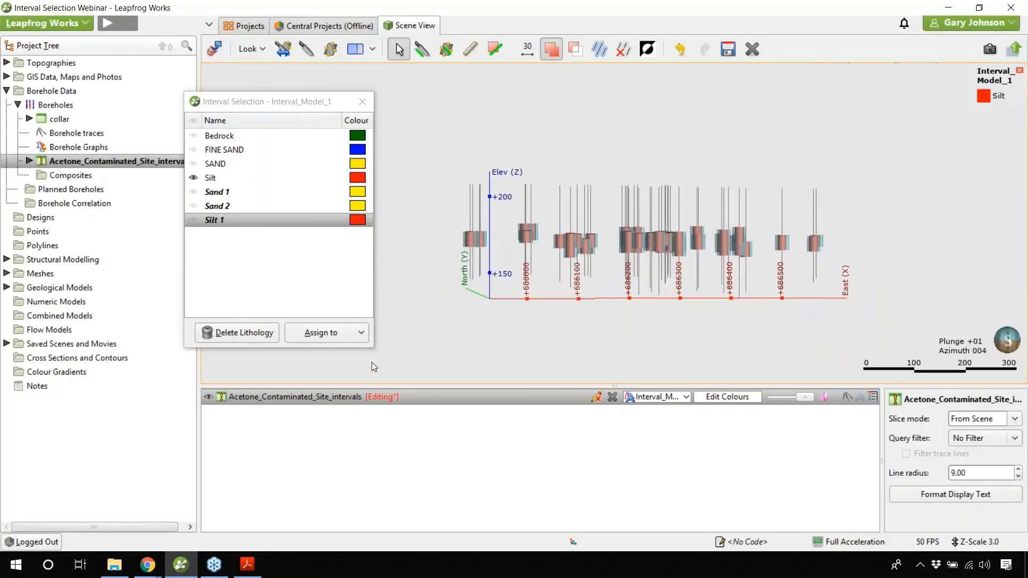
Assign the selected lower Silt intervals to a new lithology named Silt 2 with the colour red
{"action": "left_click", "coordinate": [361, 337]}
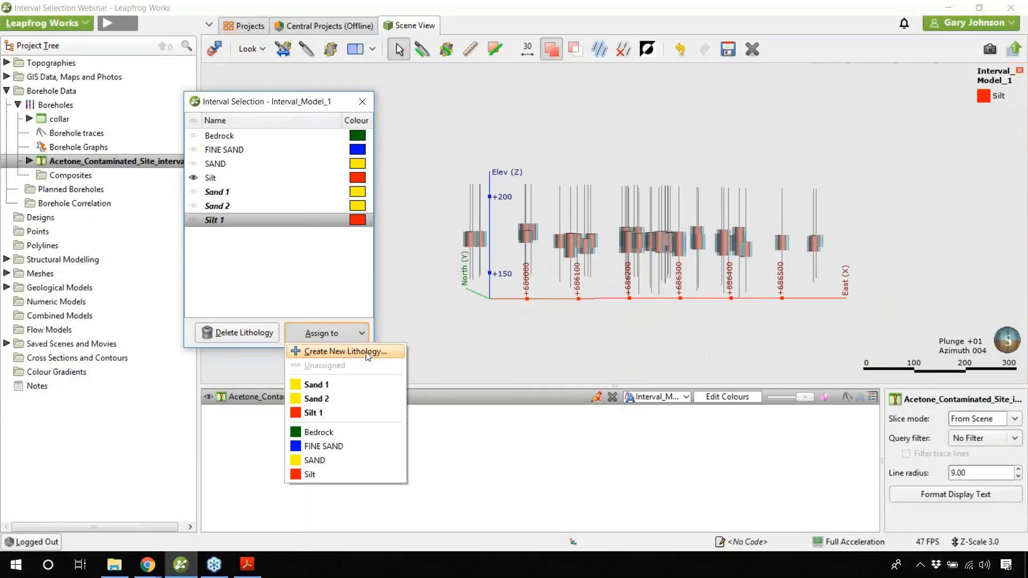
{"action": "left_click", "coordinate": [365, 353]}
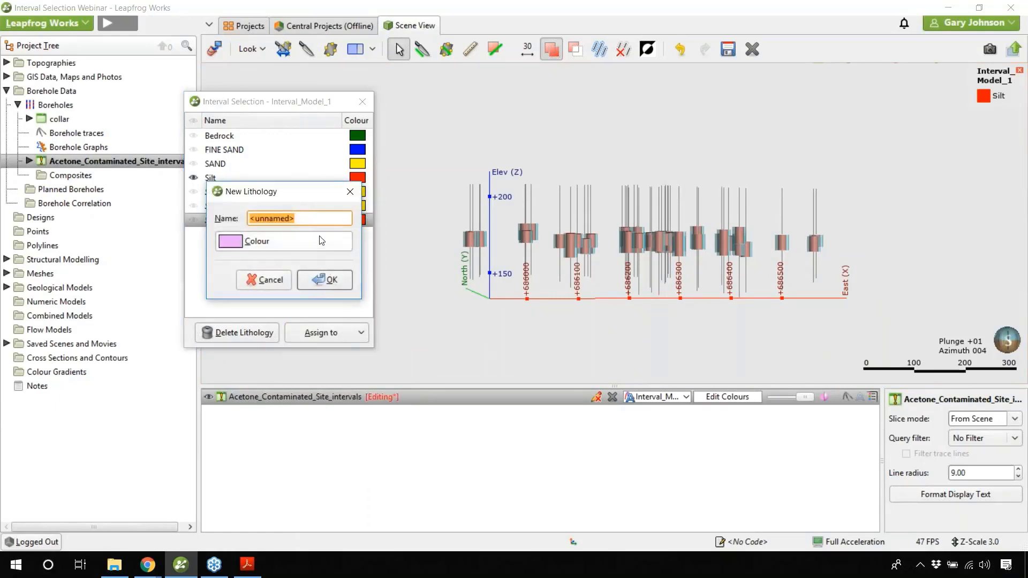
{"action": "left_click_drag", "start_coordinate": [300, 197], "coordinate": [509, 223]}
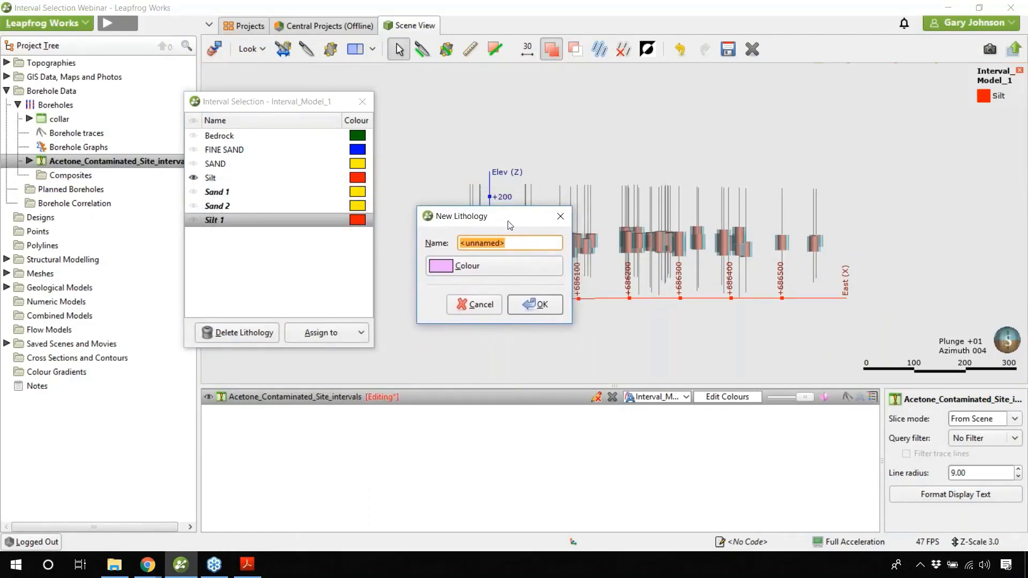
{"action": "type", "text": "Silt 2"}
{"action": "left_click", "coordinate": [514, 265]}
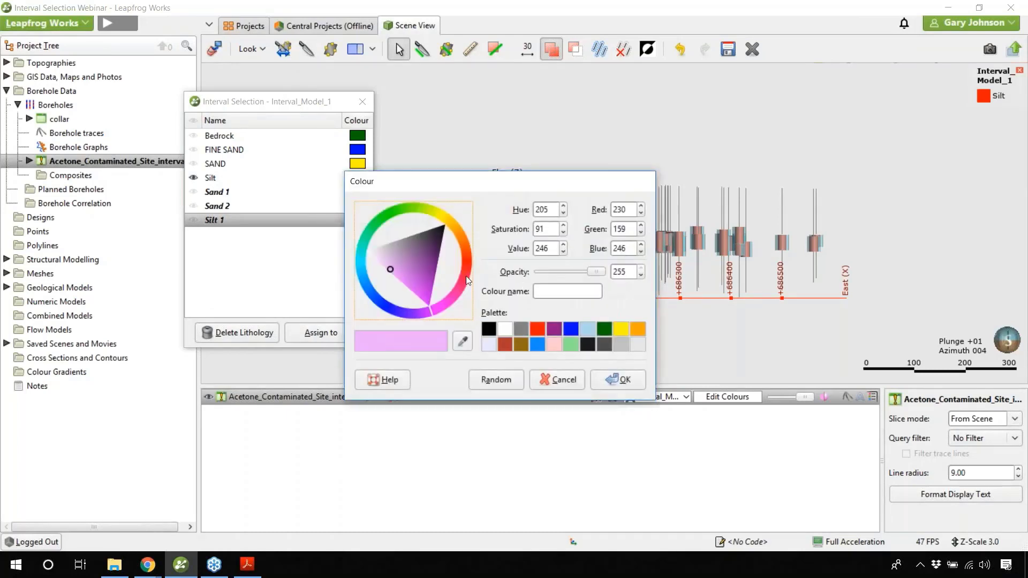
{"action": "left_click", "coordinate": [537, 328]}
{"action": "left_click", "coordinate": [623, 381]}
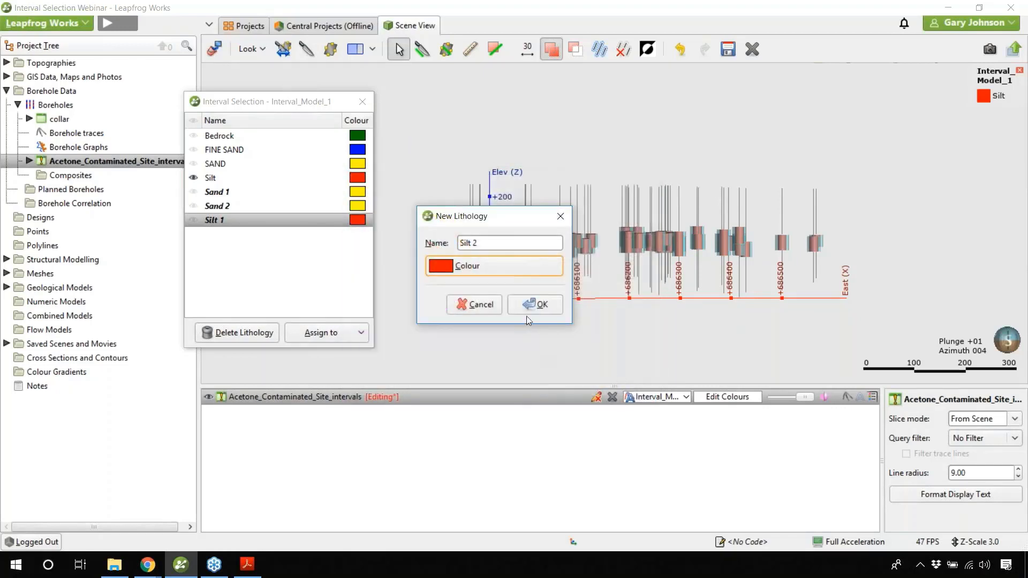
{"action": "left_click", "coordinate": [538, 305]}
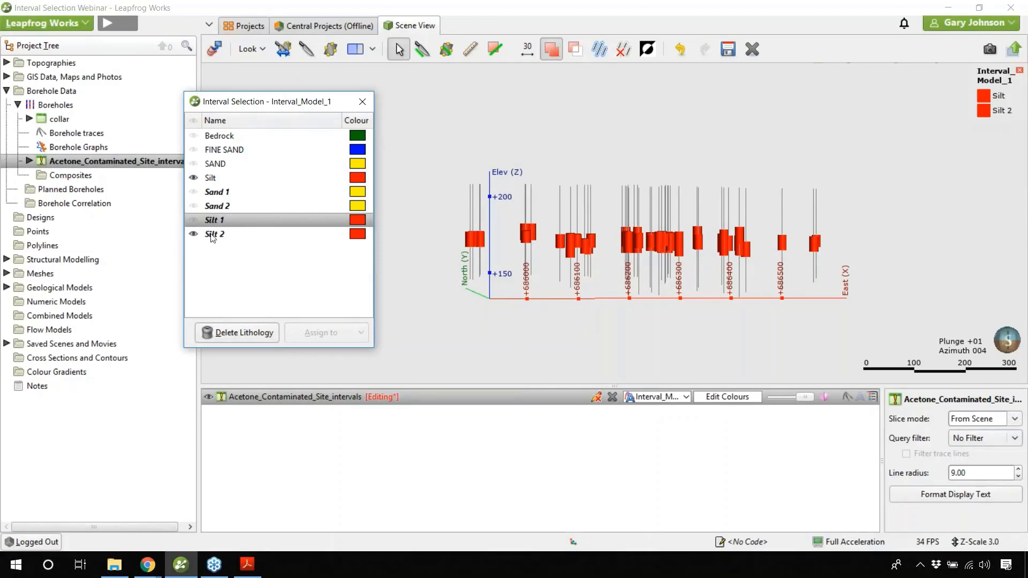
Show Silt 1, Sand 2 and Sand 1 alongside Silt 2, and hide the original Silt lithology
{"action": "left_click", "coordinate": [194, 220]}
{"action": "left_click", "coordinate": [193, 206]}
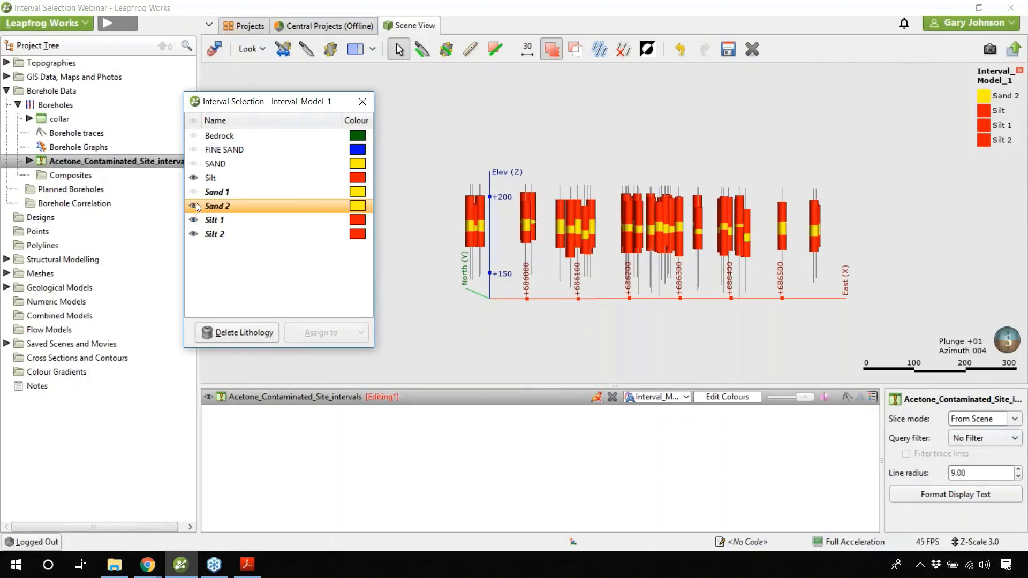
{"action": "left_click", "coordinate": [194, 192]}
{"action": "left_click", "coordinate": [217, 177]}
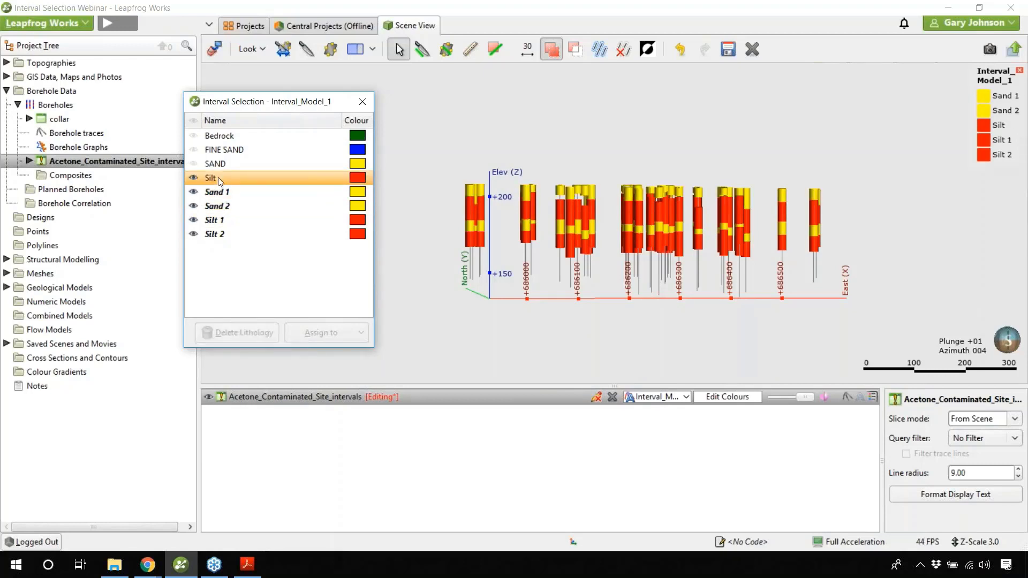
{"action": "left_click", "coordinate": [193, 177]}
{"action": "left_click", "coordinate": [234, 238]}
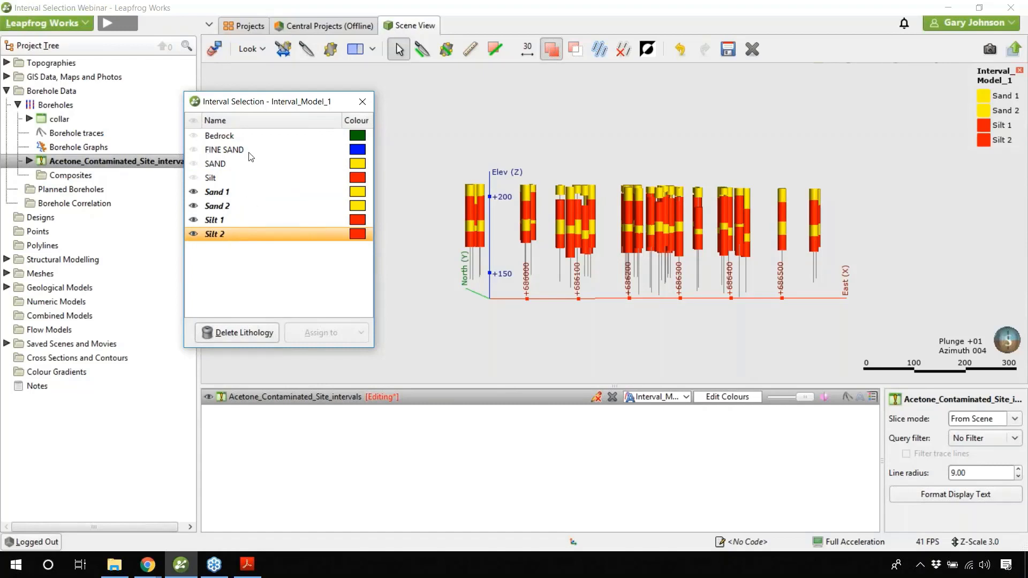
{"action": "left_click", "coordinate": [226, 136]}
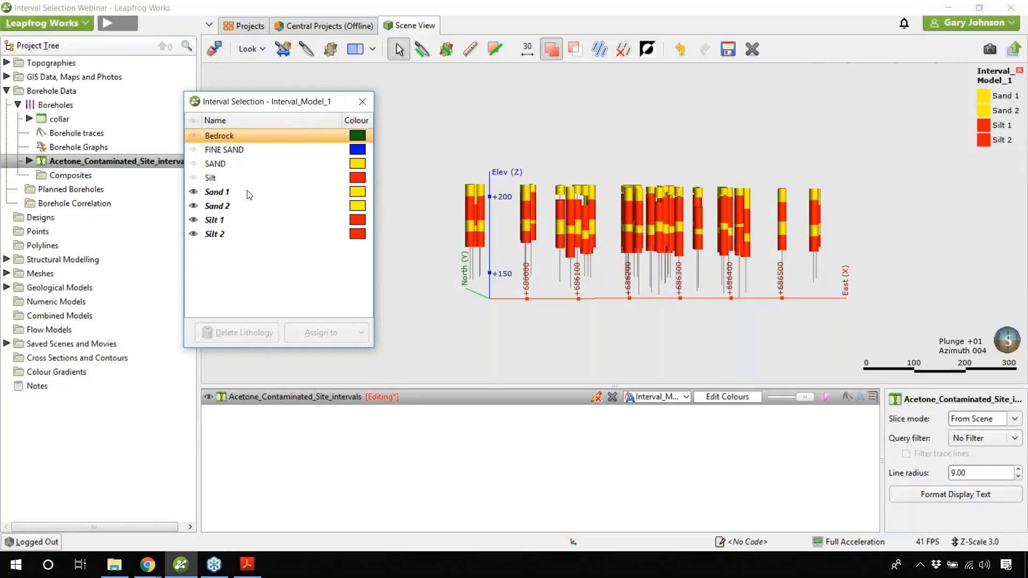
{"action": "left_click", "coordinate": [232, 192]}
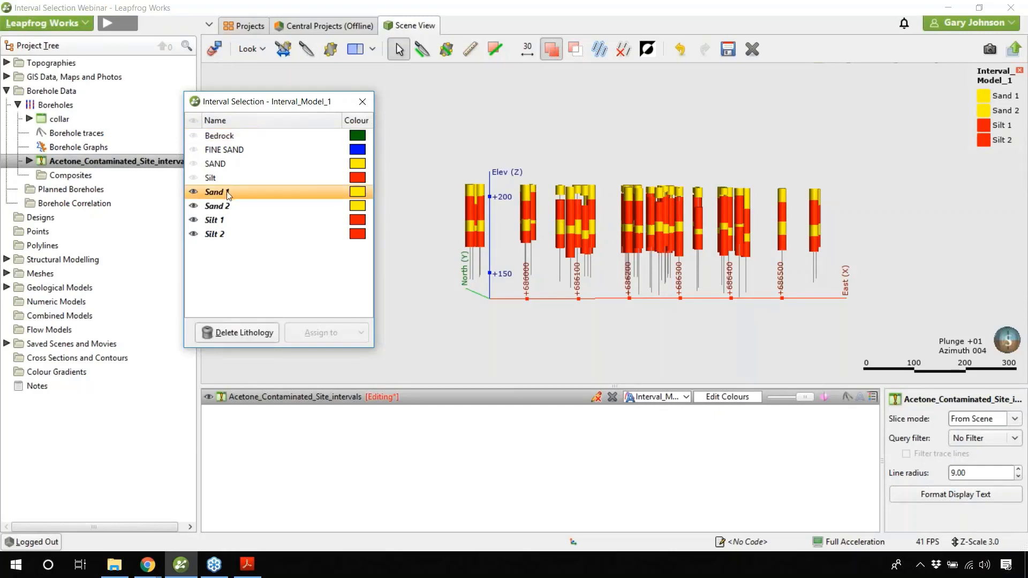
{"action": "left_click", "coordinate": [267, 138]}
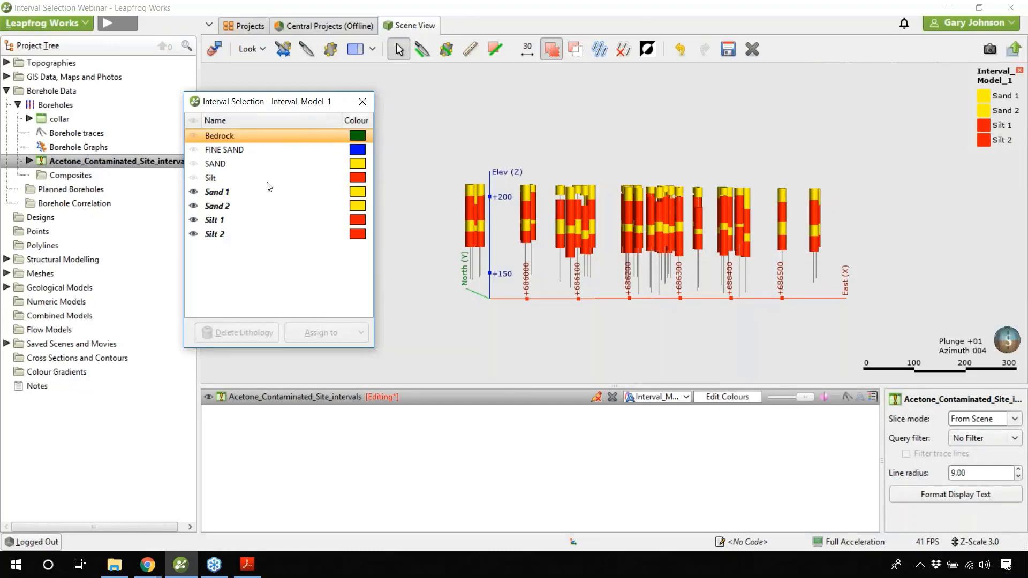
{"action": "left_click", "coordinate": [234, 193]}
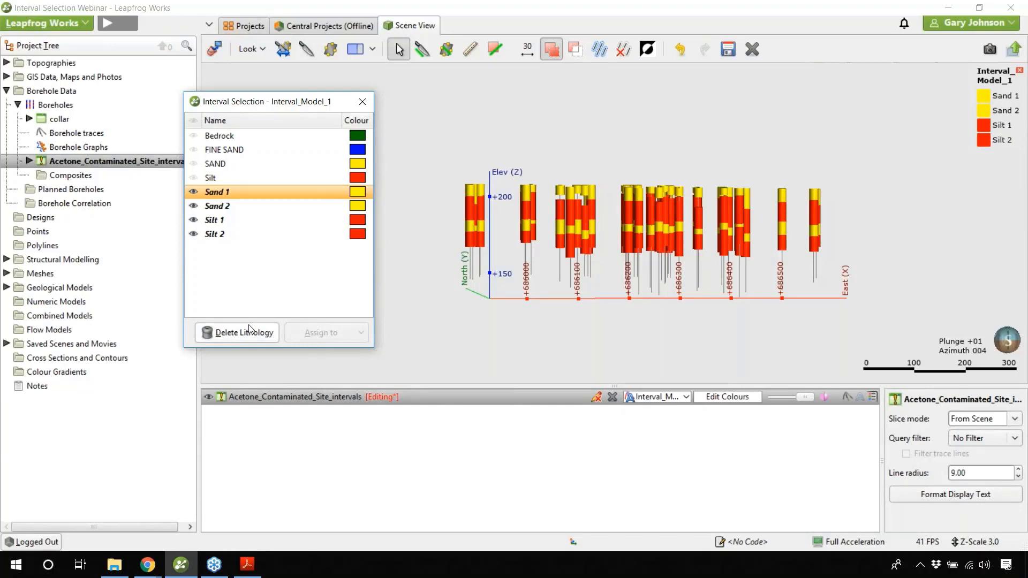
{"action": "left_click", "coordinate": [225, 151]}
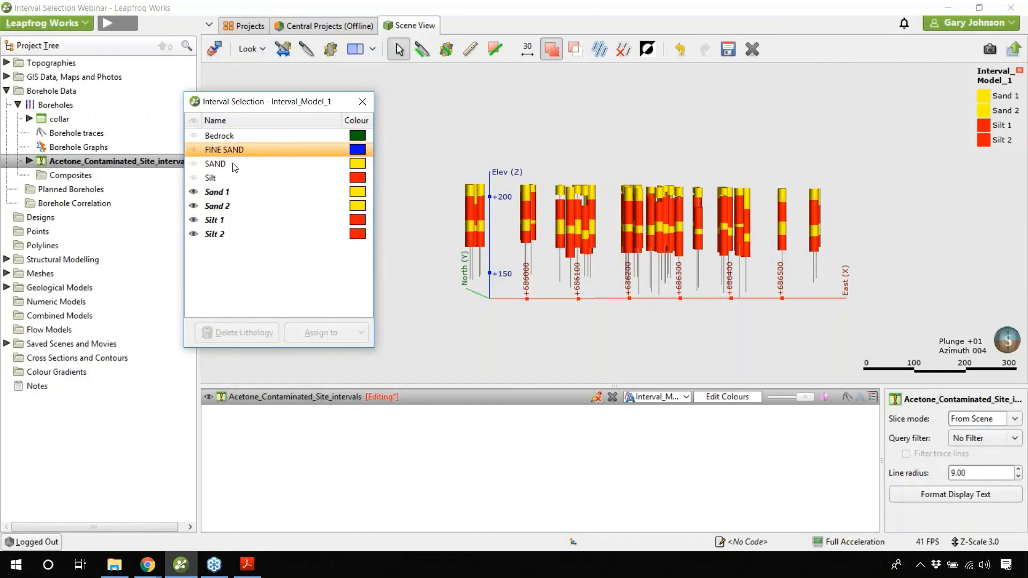
{"action": "left_click", "coordinate": [244, 162]}
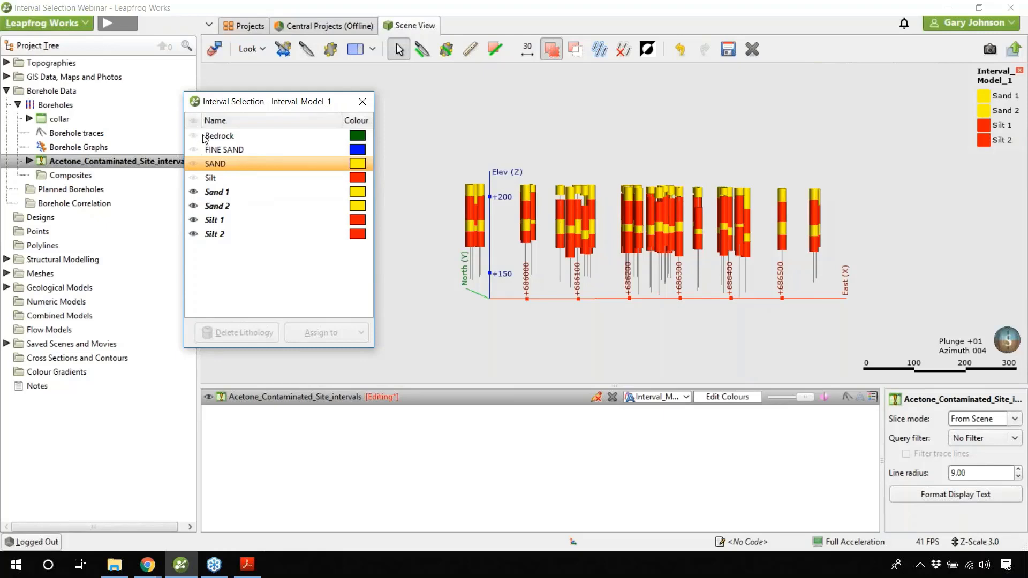
Make all lithologies visible, save the interval selection edits and close the Interval_Model_1 editor
{"action": "left_click", "coordinate": [194, 121]}
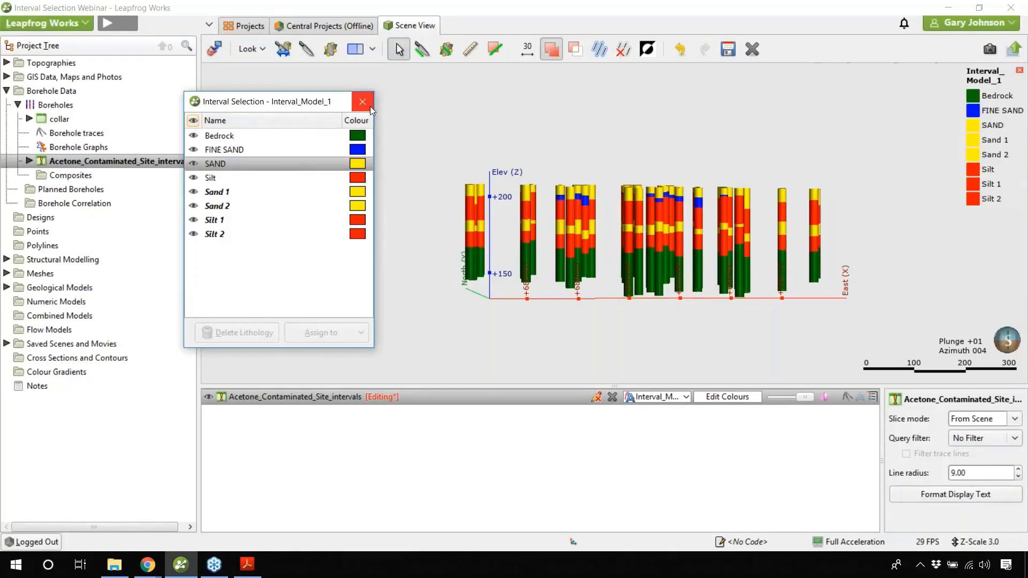
{"action": "left_click", "coordinate": [728, 49]}
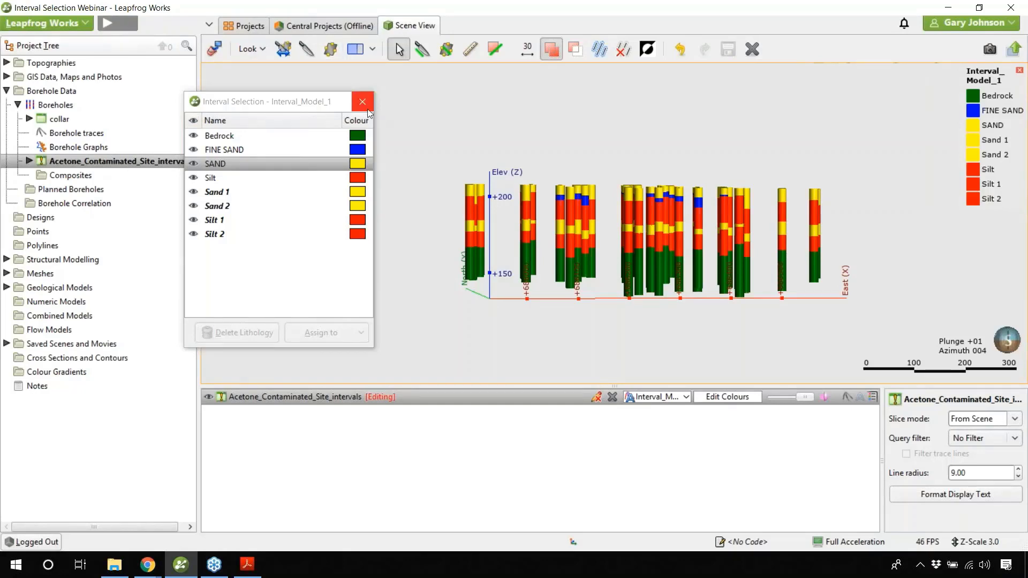
{"action": "left_click", "coordinate": [367, 109]}
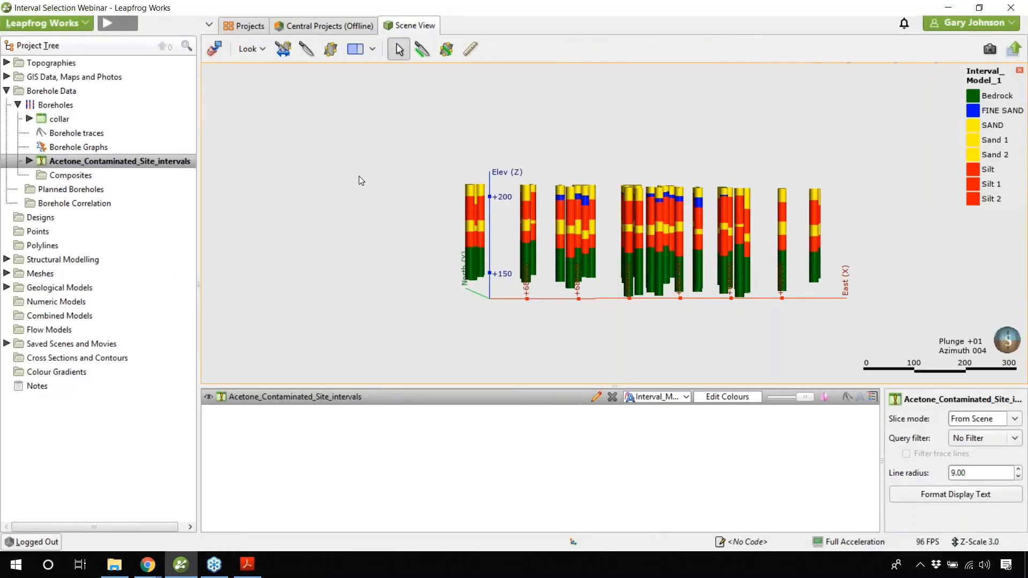
Reopen Interval_Model_1 from under the Acetone_Contaminated_Site_intervals table to review its lithologies, and close it again
{"action": "left_click", "coordinate": [28, 161]}
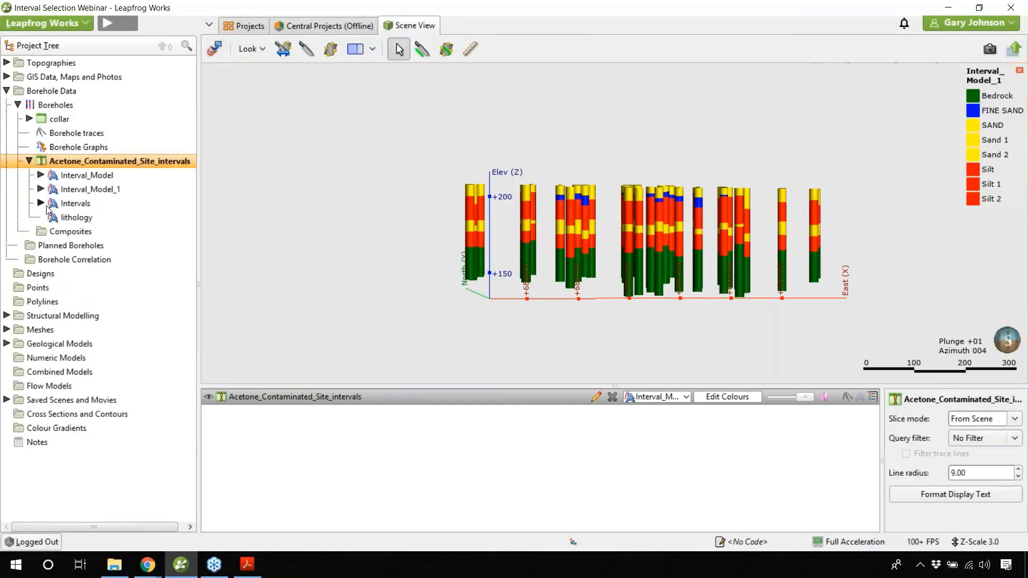
{"action": "left_click", "coordinate": [83, 191]}
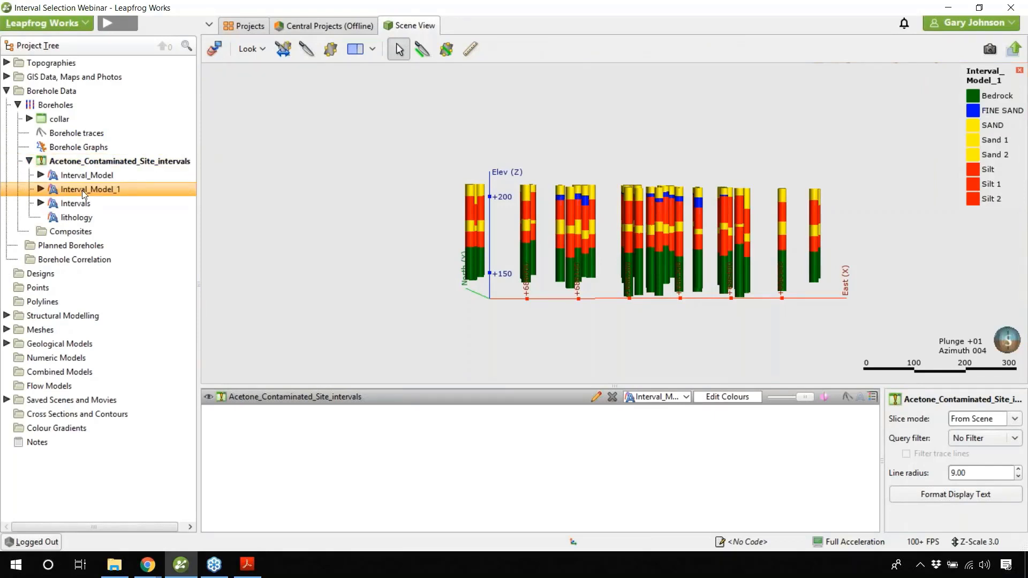
{"action": "double_click", "coordinate": [83, 191]}
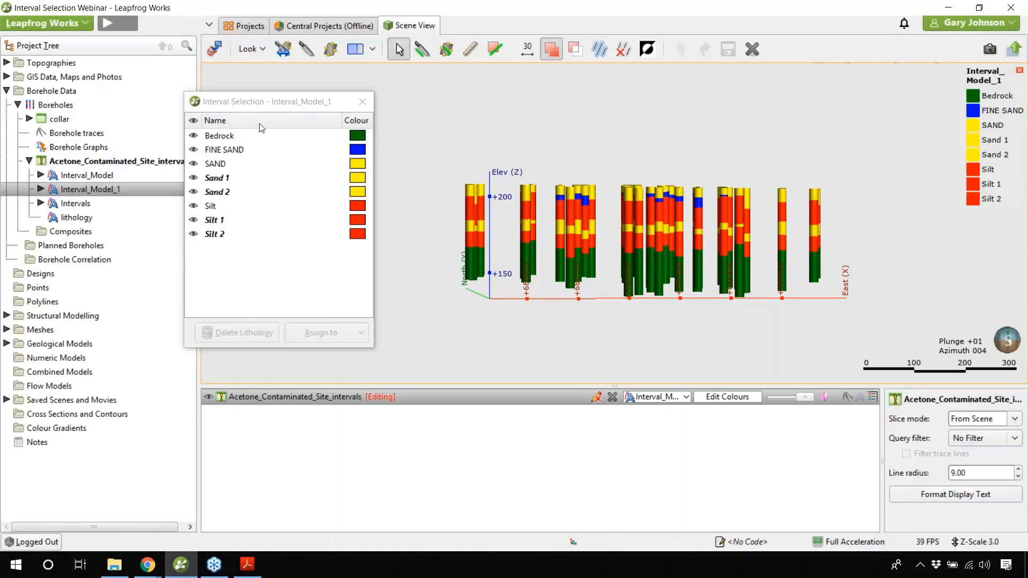
{"action": "left_click", "coordinate": [363, 102]}
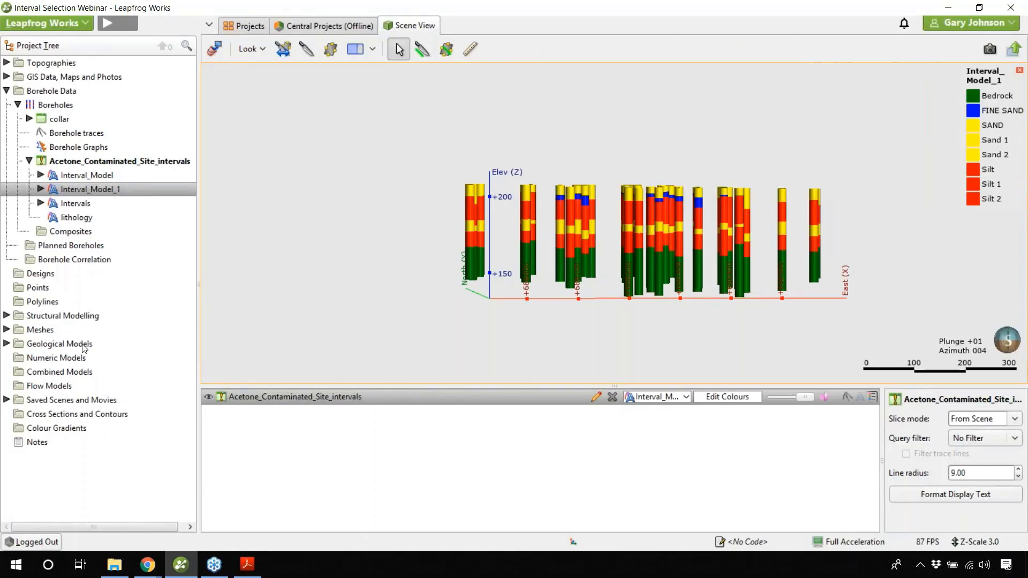
{"action": "left_click", "coordinate": [29, 161]}
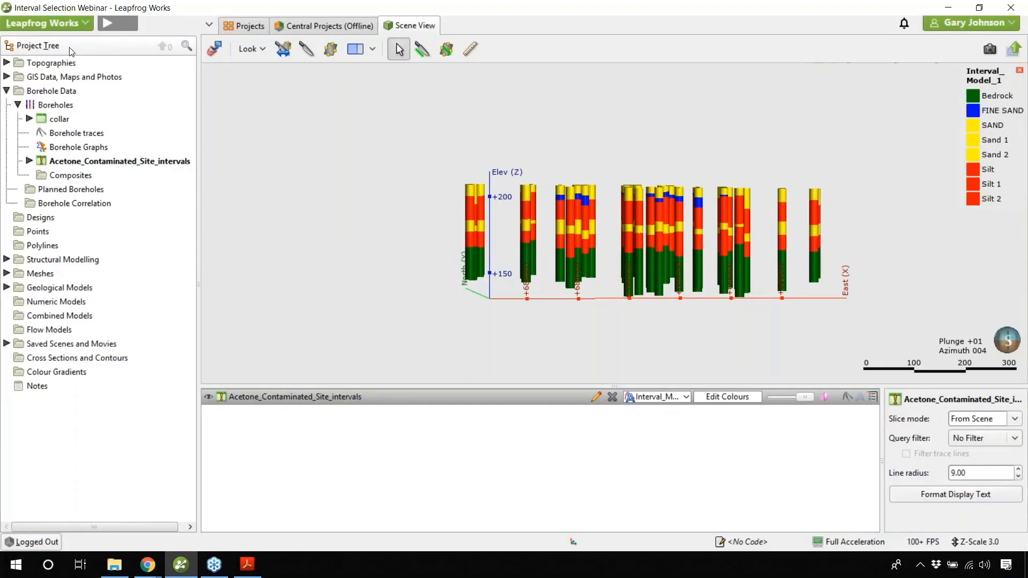
Collapse the project tree and start a new geological model with Interval_Model_1 as the base lithology column
{"action": "right_click", "coordinate": [43, 49]}
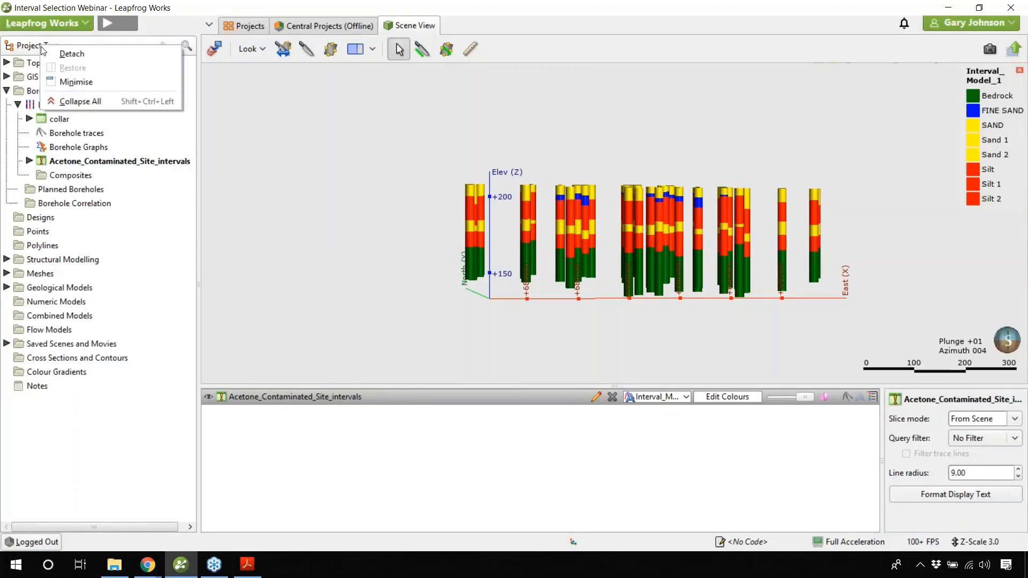
{"action": "left_click", "coordinate": [76, 101]}
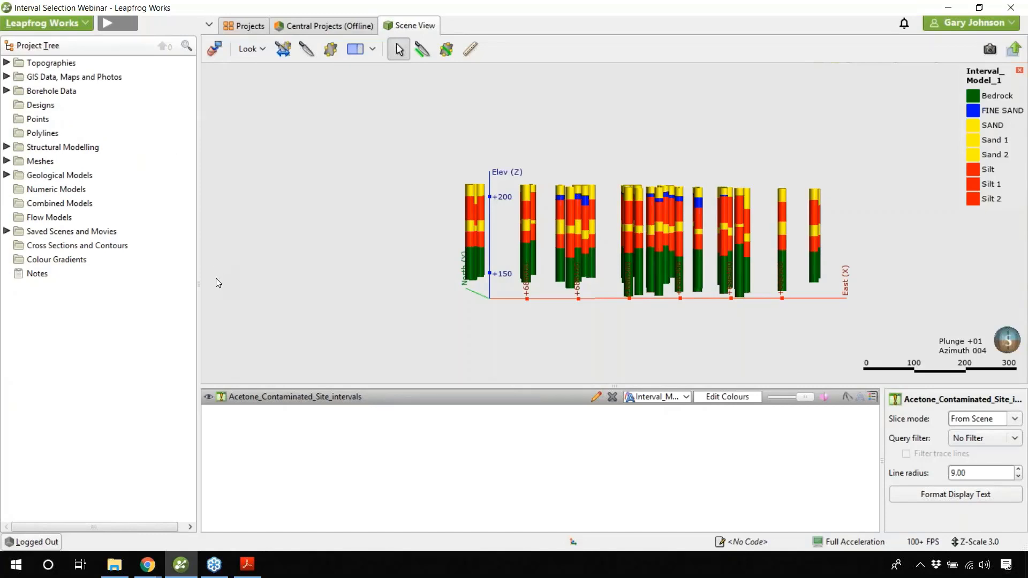
{"action": "right_click", "coordinate": [103, 178]}
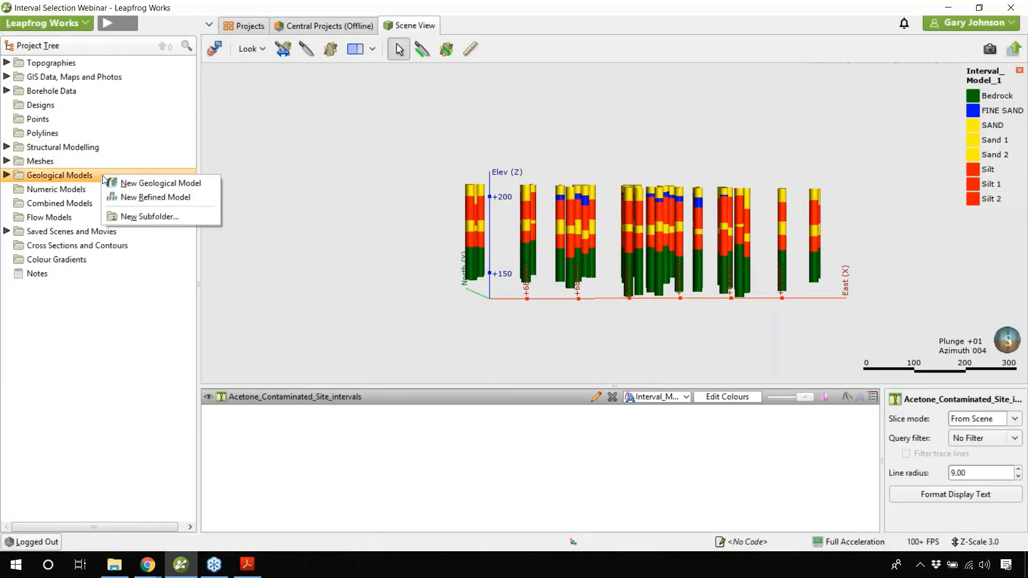
{"action": "left_click", "coordinate": [170, 184]}
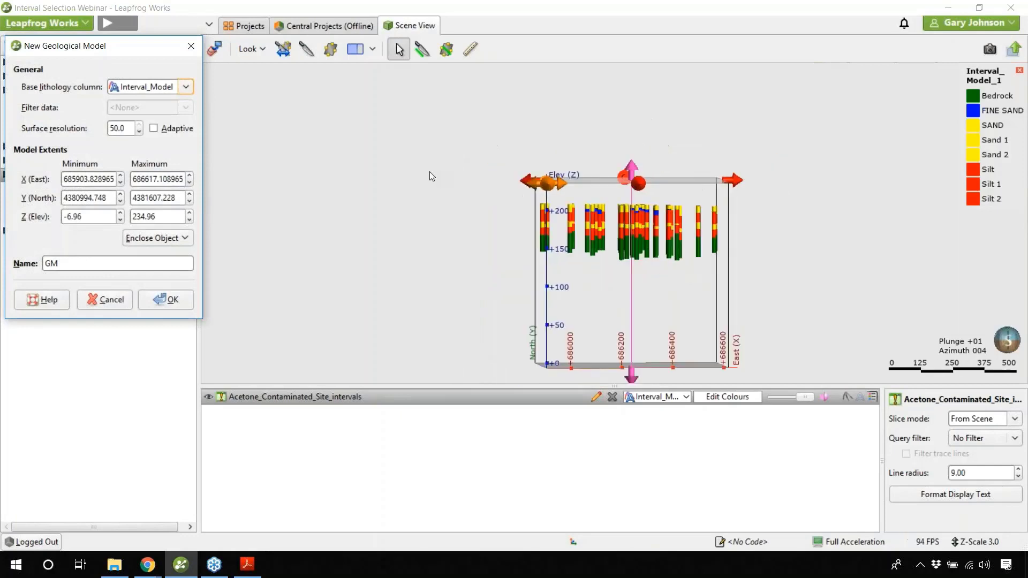
{"action": "left_click", "coordinate": [186, 88]}
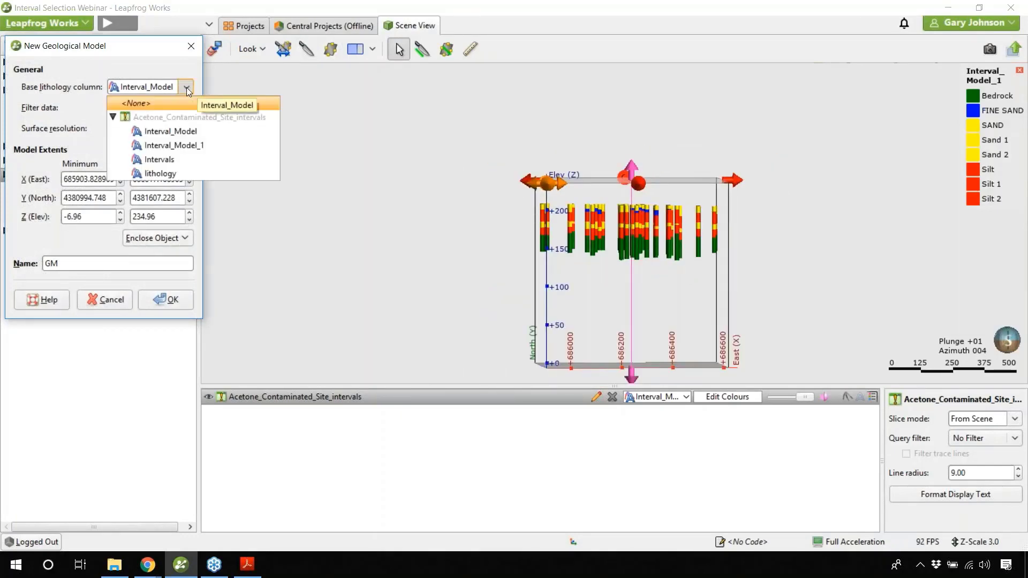
{"action": "left_click", "coordinate": [186, 88]}
{"action": "left_click", "coordinate": [186, 88]}
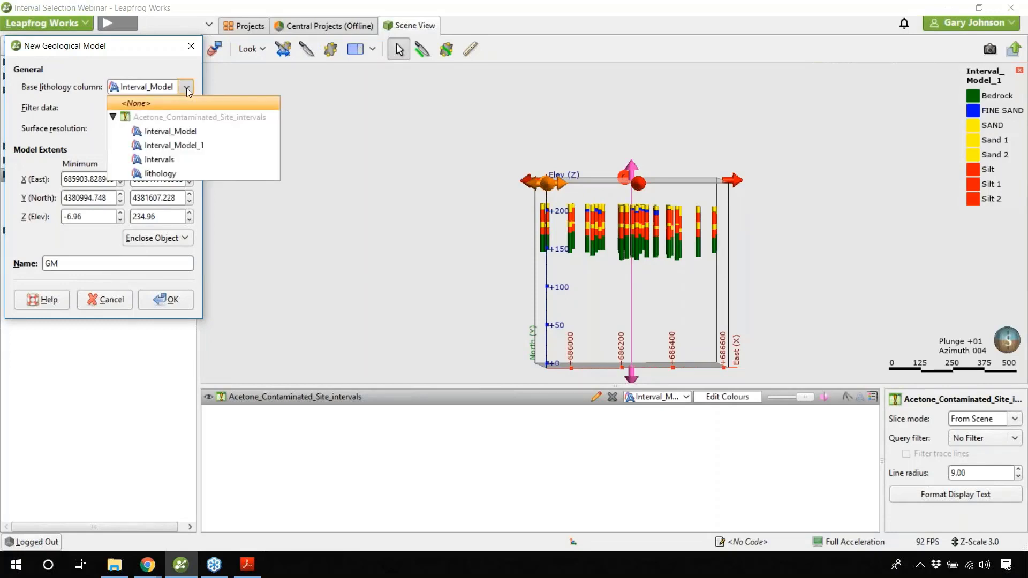
{"action": "left_click", "coordinate": [187, 145]}
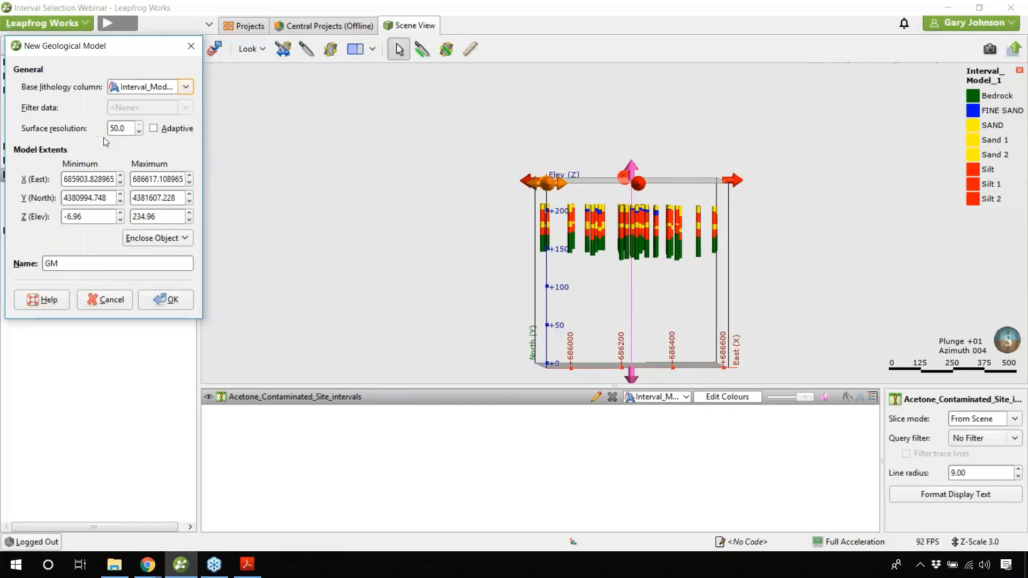
Set the model extents to enclose GM w Snap to ON Extents, name the model Interval Model for Webinar, and create it
{"action": "left_click", "coordinate": [175, 241]}
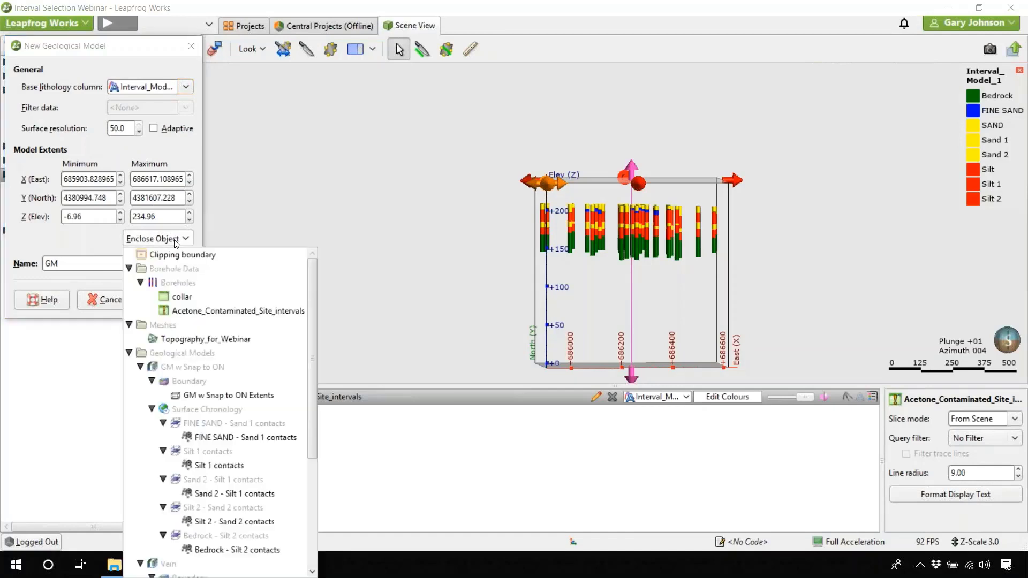
{"action": "left_click", "coordinate": [203, 398]}
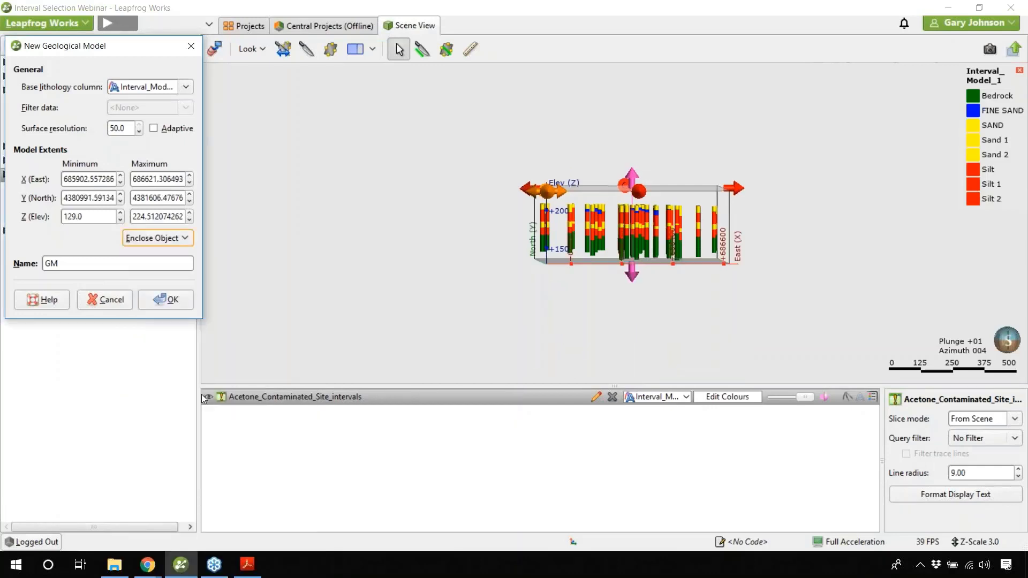
{"action": "left_click_drag", "start_coordinate": [413, 172], "coordinate": [420, 214]}
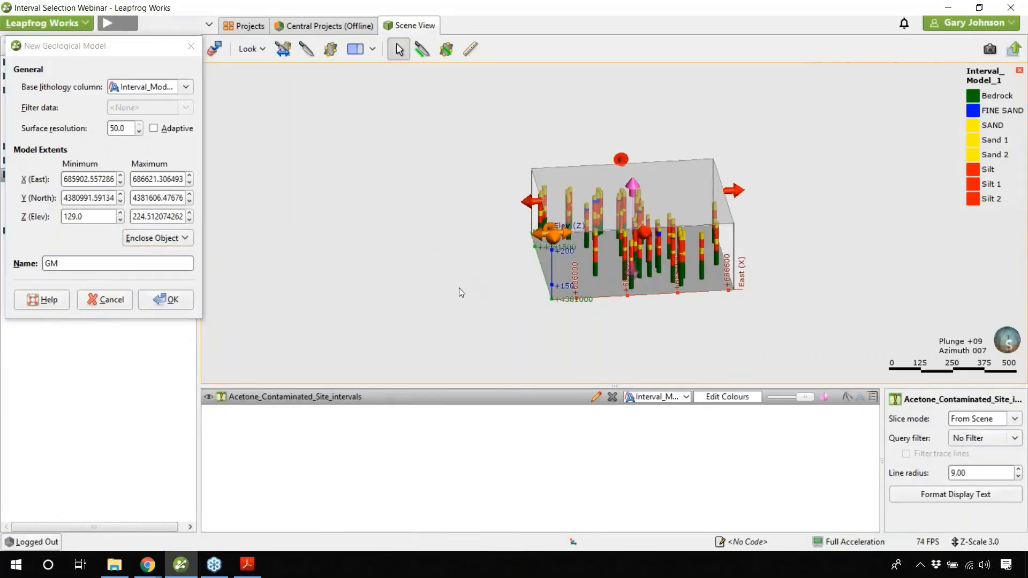
{"action": "mouse_move", "coordinate": [455, 315]}
{"action": "left_mouse_down"}
{"action": "mouse_move", "coordinate": [468, 300]}
{"action": "mouse_move", "coordinate": [453, 303]}
{"action": "left_mouse_up"}
{"action": "double_click", "coordinate": [91, 260]}
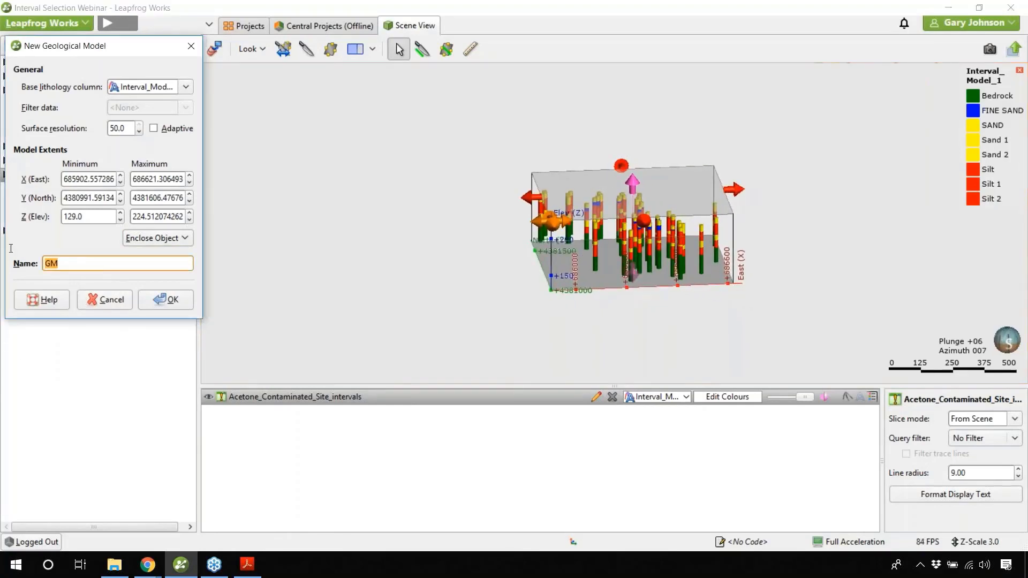
{"action": "type", "text": "Interval Model for Webinar"}
{"action": "left_click", "coordinate": [181, 302]}
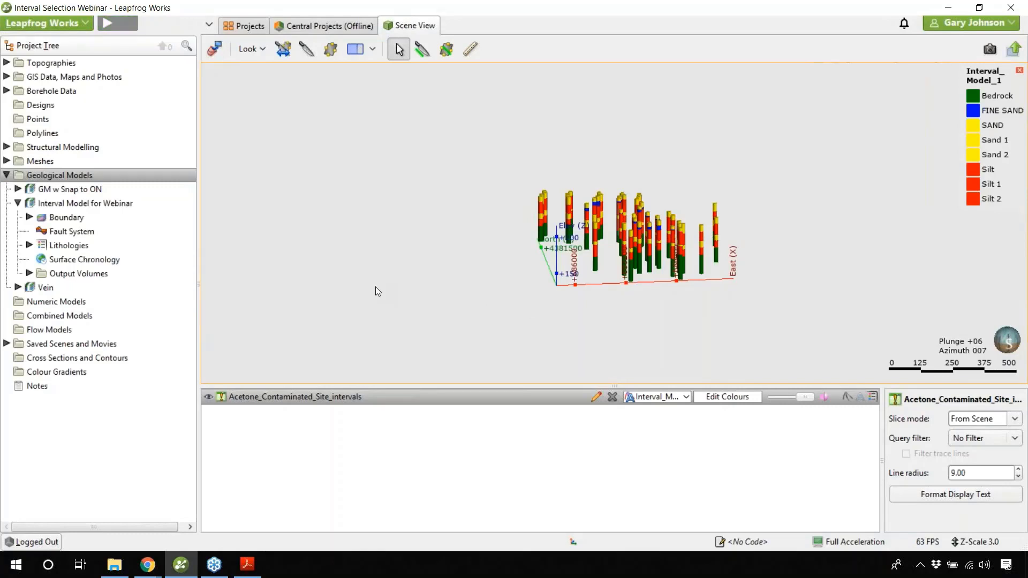
Check the processing tasks for the new geological model
{"action": "mouse_move", "coordinate": [360, 289]}
{"action": "left_mouse_down"}
{"action": "mouse_move", "coordinate": [349, 283]}
{"action": "mouse_move", "coordinate": [360, 289]}
{"action": "left_mouse_up"}
{"action": "left_click", "coordinate": [114, 23]}
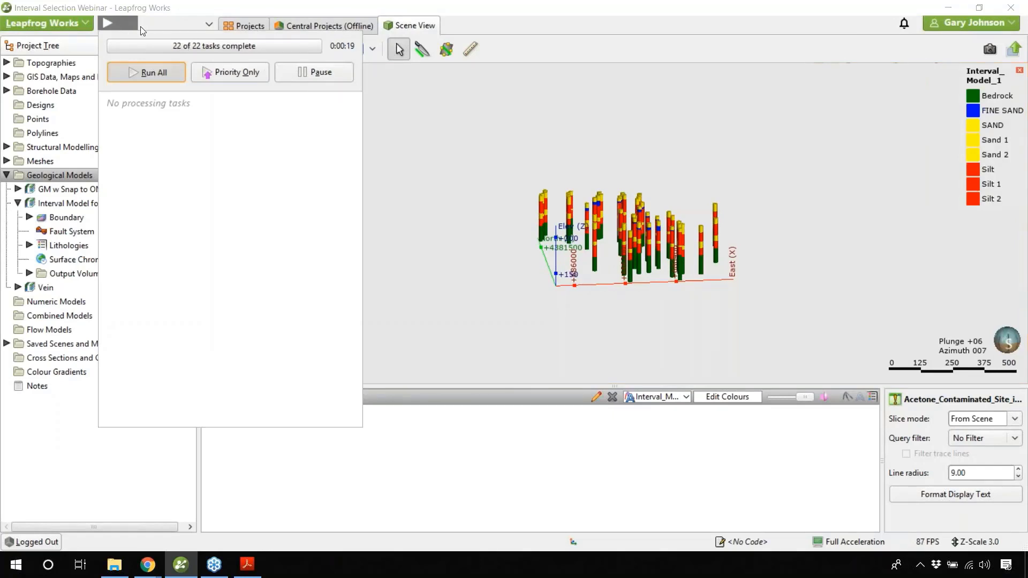
{"action": "left_click", "coordinate": [121, 21]}
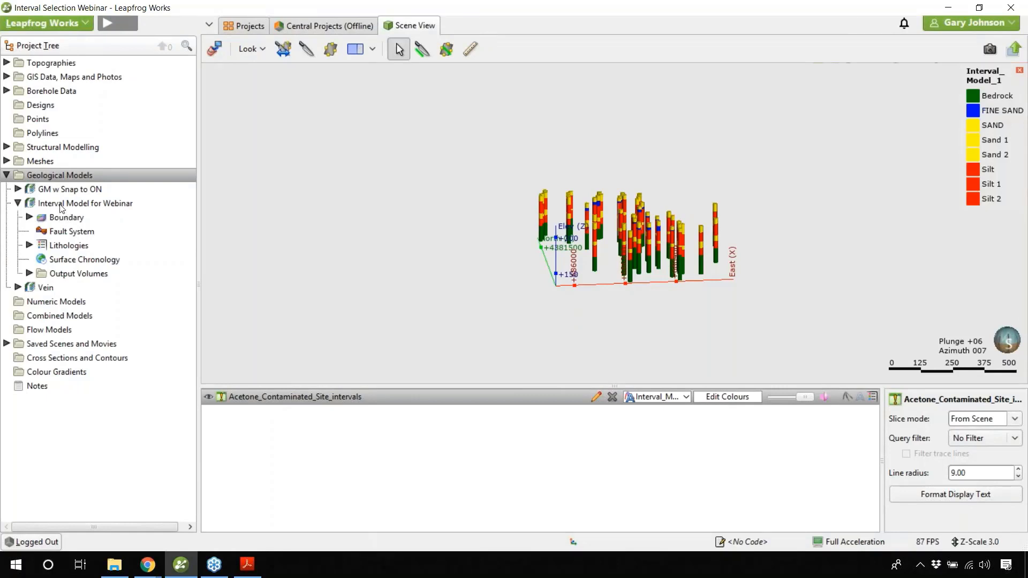
Display Interval Model for Webinar in the scene, inspect its block and volume details, and remove it from the scene
{"action": "left_click_drag", "start_coordinate": [59, 206], "coordinate": [434, 213]}
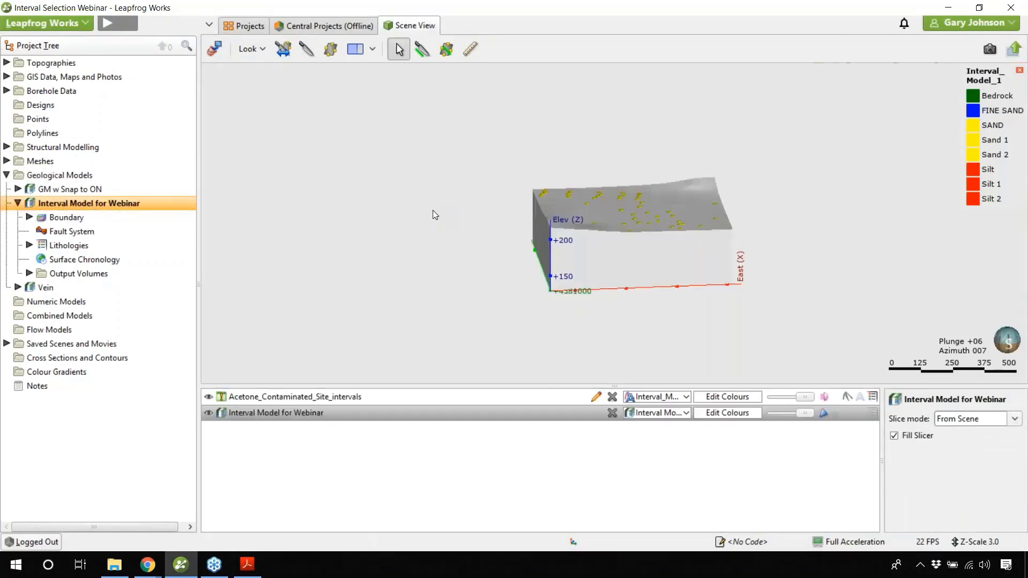
{"action": "left_click_drag", "start_coordinate": [371, 208], "coordinate": [305, 223]}
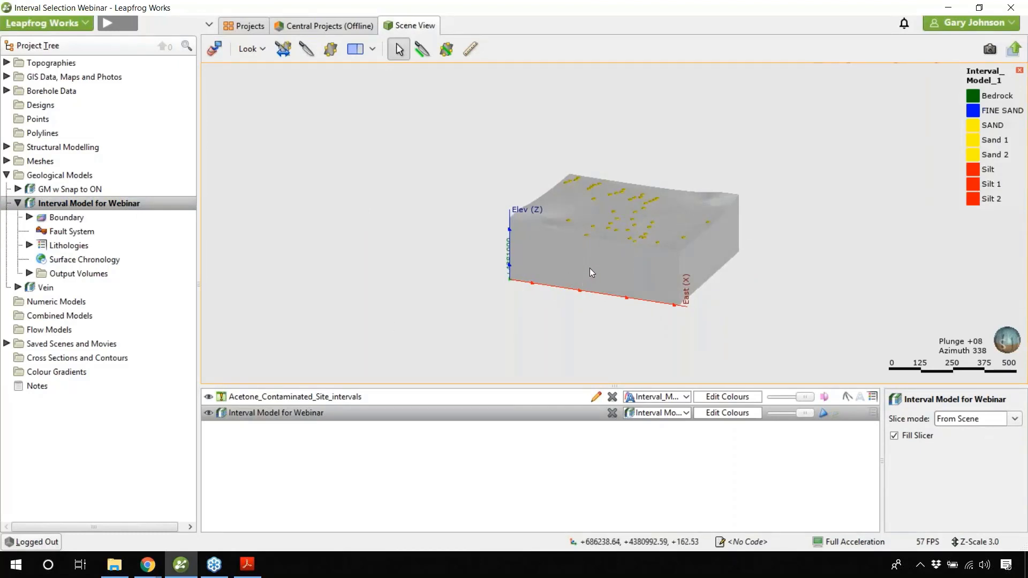
{"action": "mouse_move", "coordinate": [590, 268]}
{"action": "left_mouse_down"}
{"action": "mouse_move", "coordinate": [610, 255]}
{"action": "mouse_move", "coordinate": [598, 279]}
{"action": "mouse_move", "coordinate": [554, 245]}
{"action": "mouse_move", "coordinate": [582, 256]}
{"action": "left_mouse_up"}
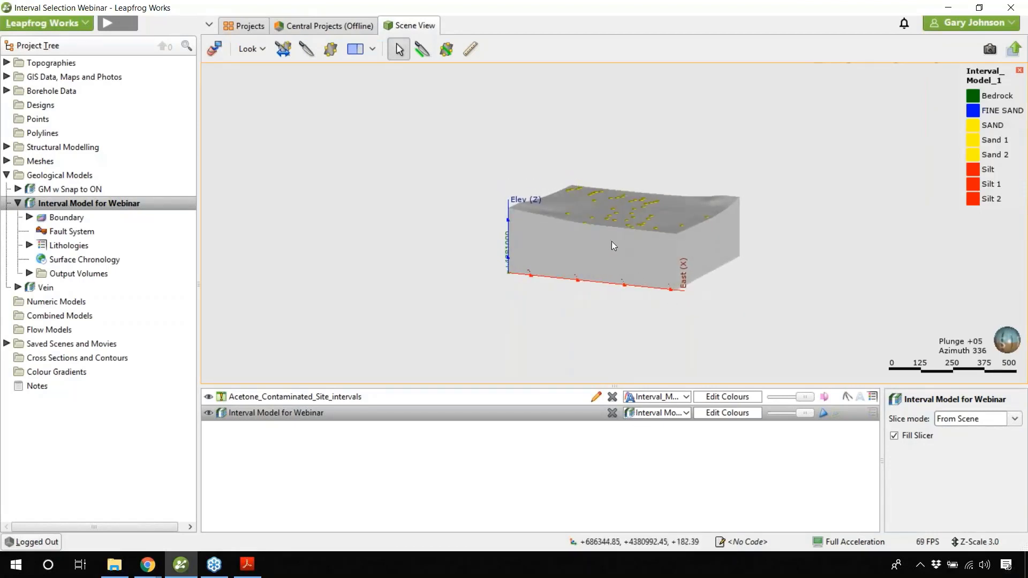
{"action": "left_click", "coordinate": [547, 239]}
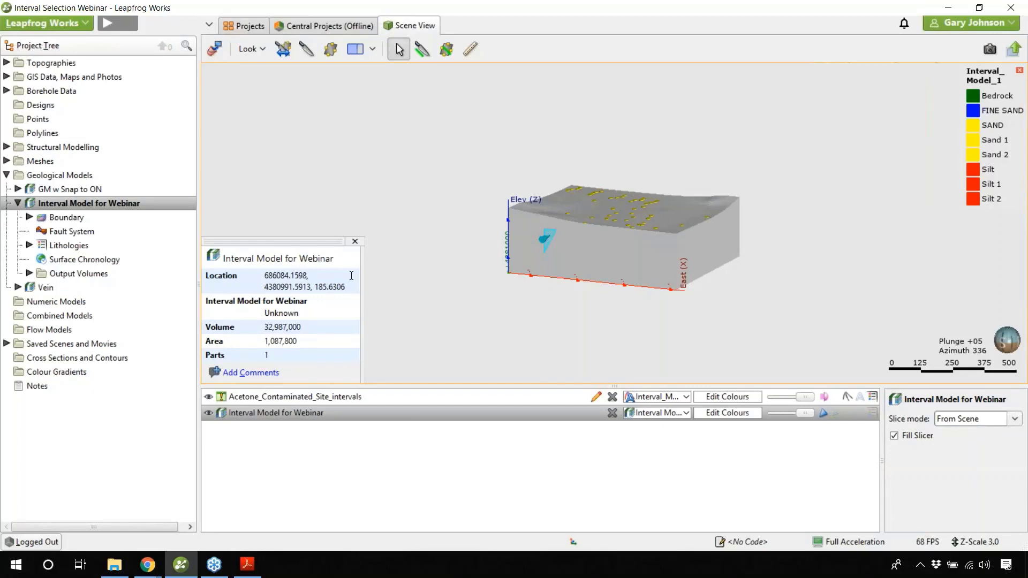
{"action": "left_click", "coordinate": [355, 242]}
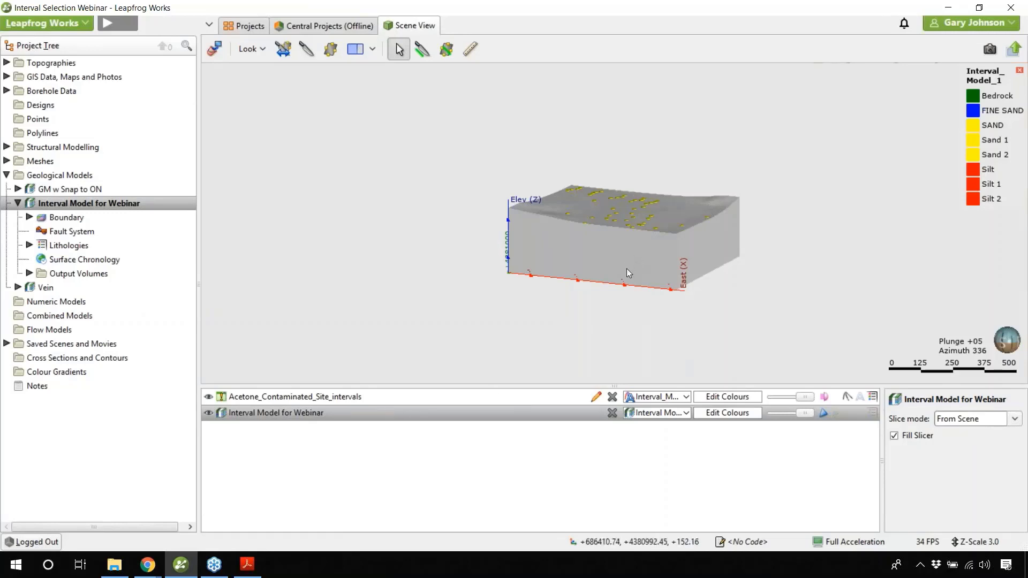
{"action": "left_click_drag", "start_coordinate": [651, 272], "coordinate": [646, 249]}
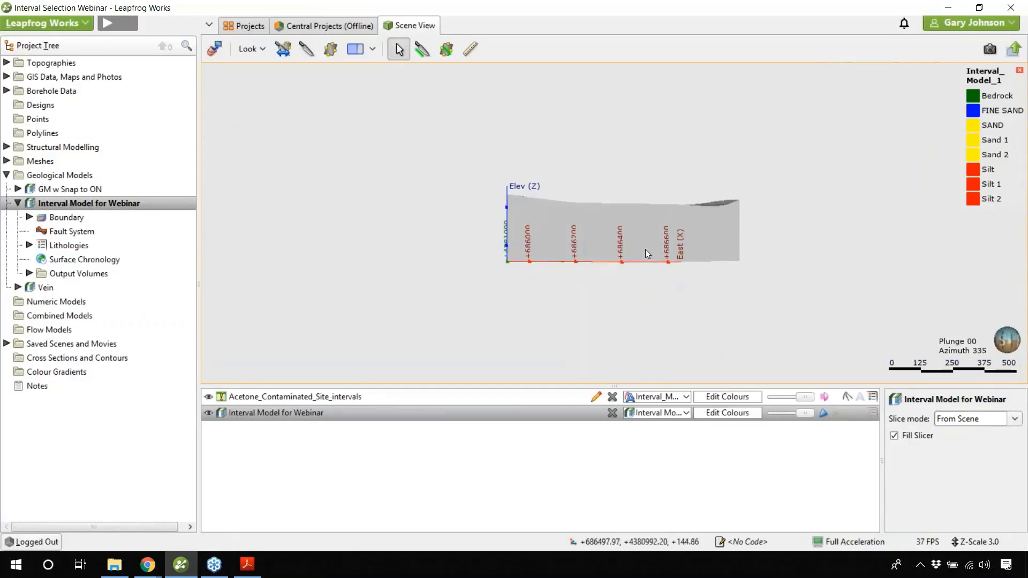
{"action": "left_click", "coordinate": [612, 413]}
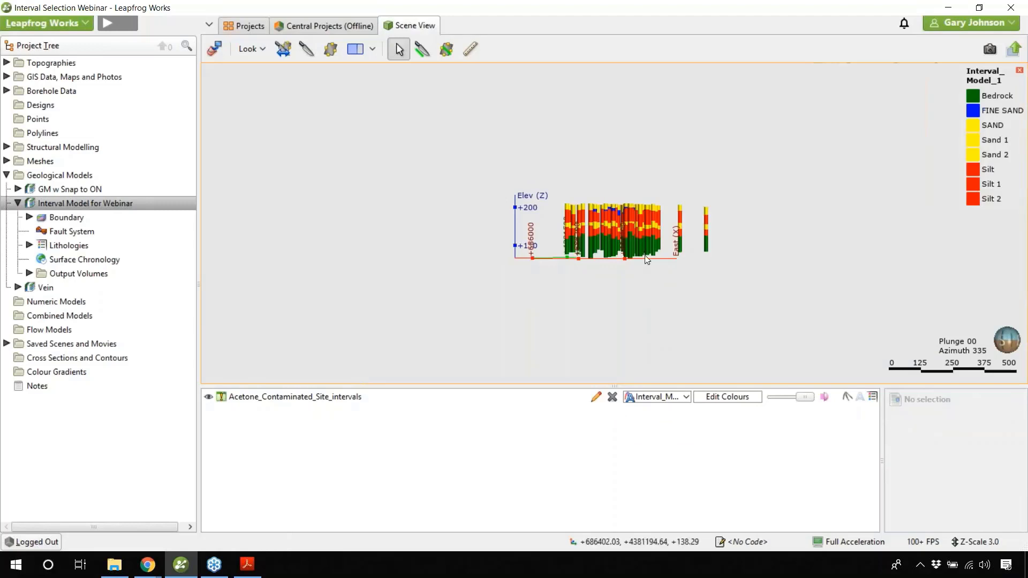
View the boreholes looking east and inspect the interval details of the northernmost borehole's Bedrock
{"action": "scroll", "coordinate": [600, 222], "scroll_direction": "up", "scroll_amount": 4}
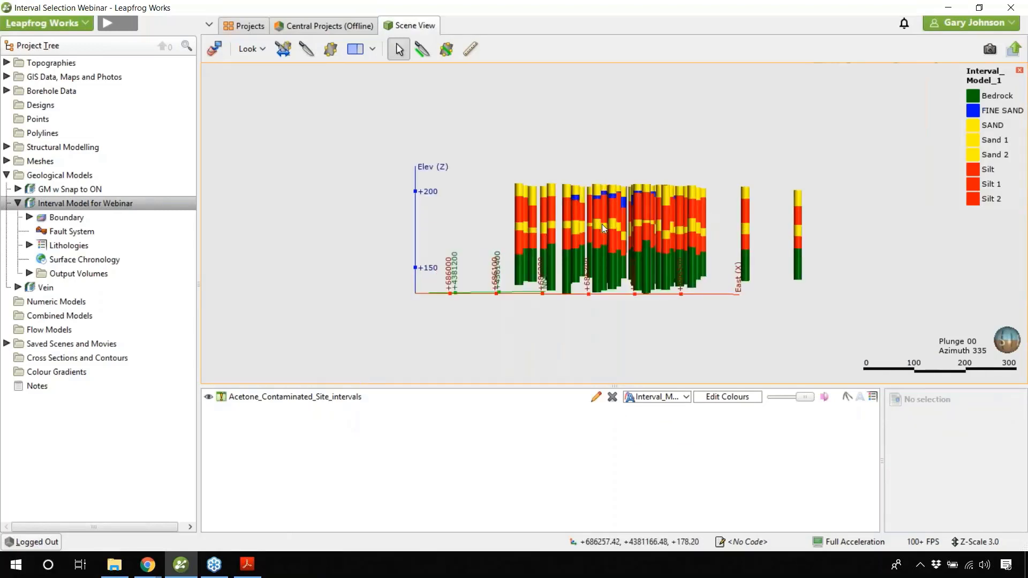
{"action": "left_click_drag", "start_coordinate": [602, 224], "coordinate": [601, 228]}
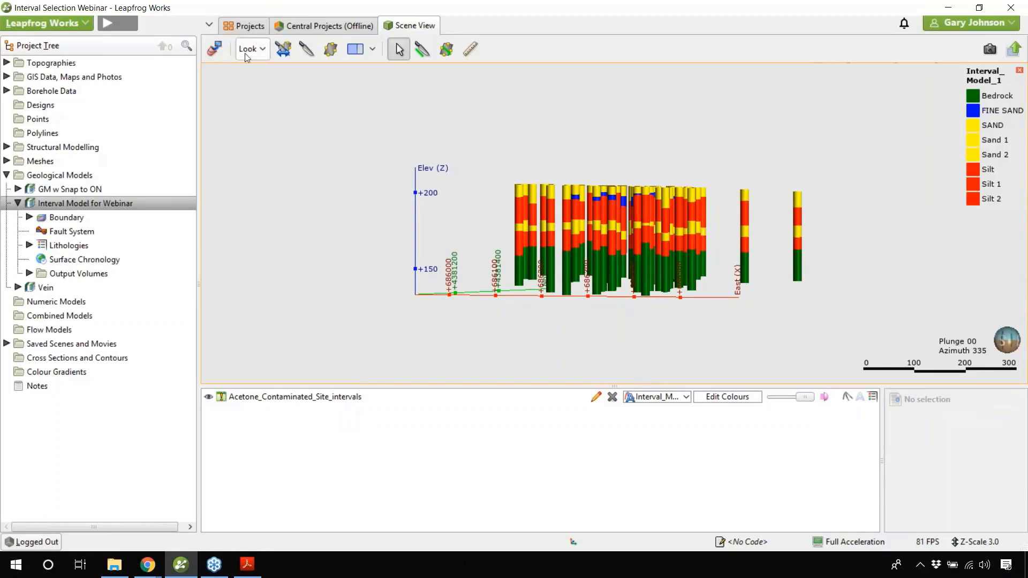
{"action": "left_click", "coordinate": [258, 54]}
{"action": "left_click", "coordinate": [259, 51]}
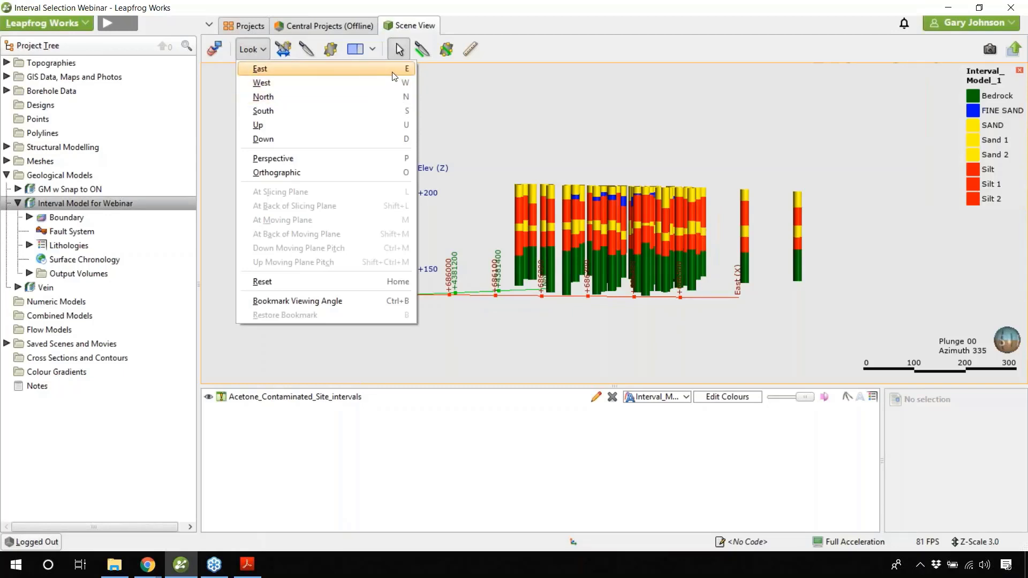
{"action": "left_click", "coordinate": [547, 144]}
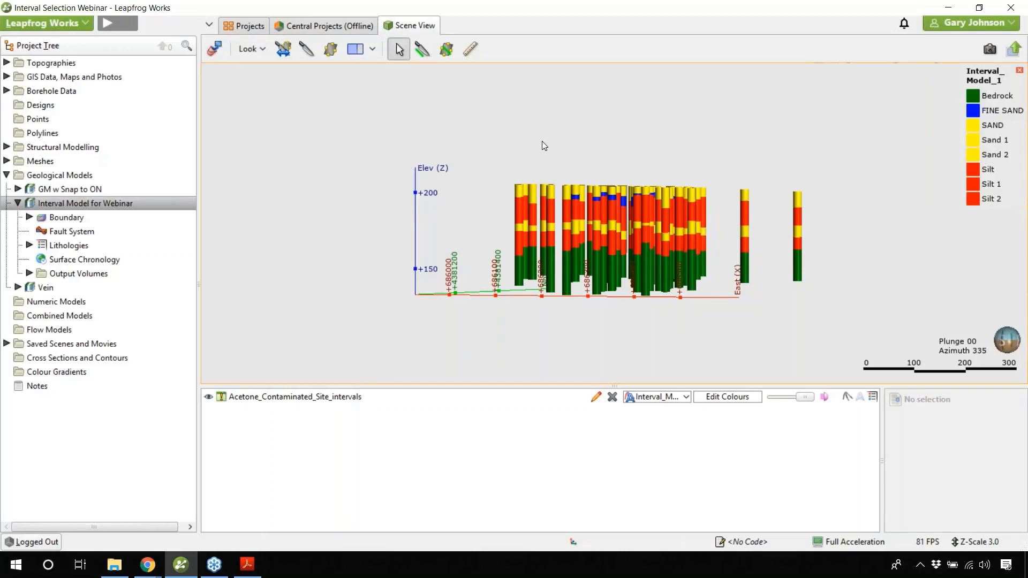
{"action": "key", "text": "e"}
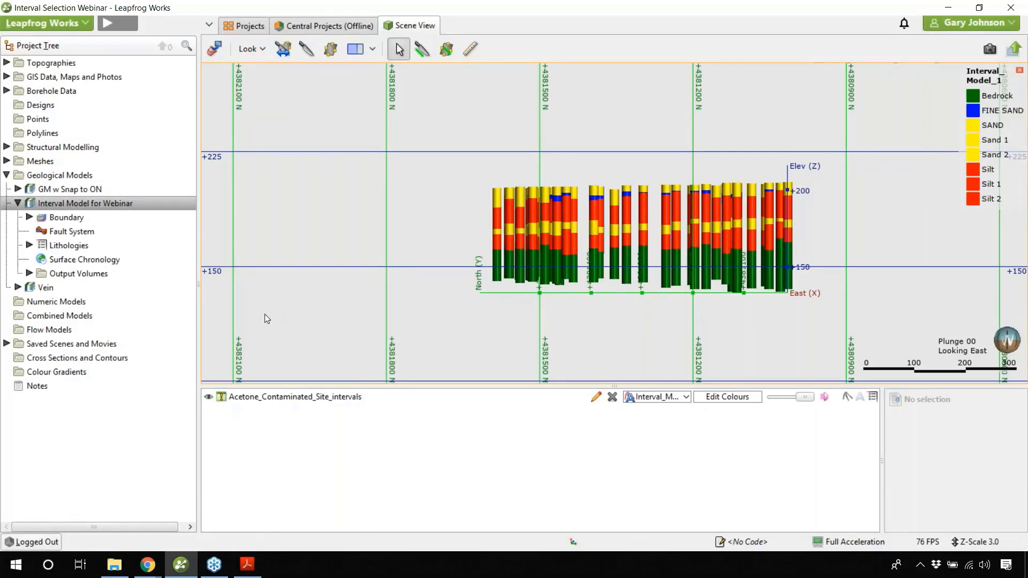
{"action": "left_click", "coordinate": [498, 270]}
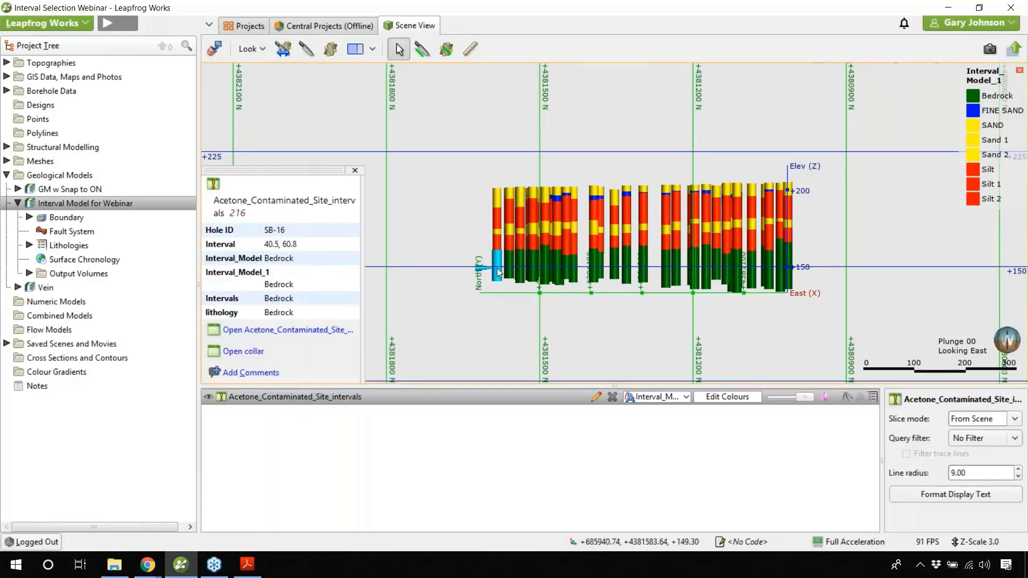
{"action": "left_click", "coordinate": [352, 171]}
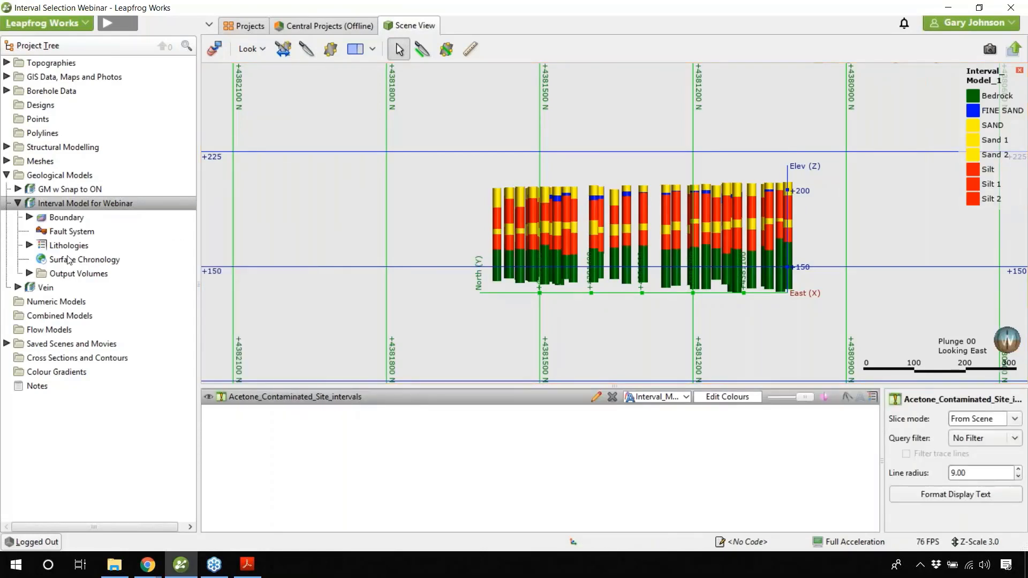
Create a deposit surface from the base lithology in the Surface Chronology, using Bedrock as primary lithology and its contacts above with Silt 2
{"action": "right_click", "coordinate": [118, 260]}
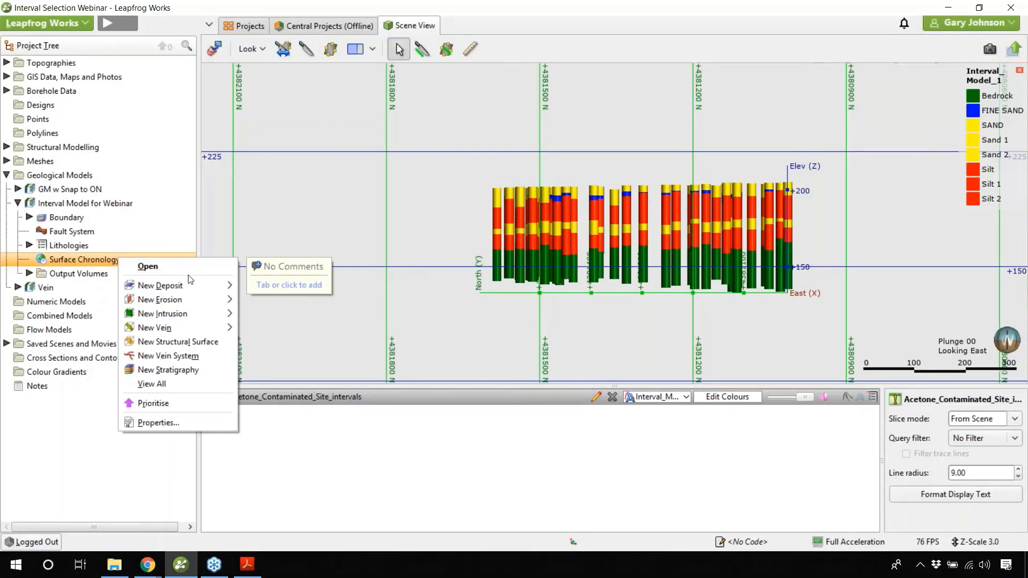
{"action": "mouse_move", "coordinate": [192, 285]}
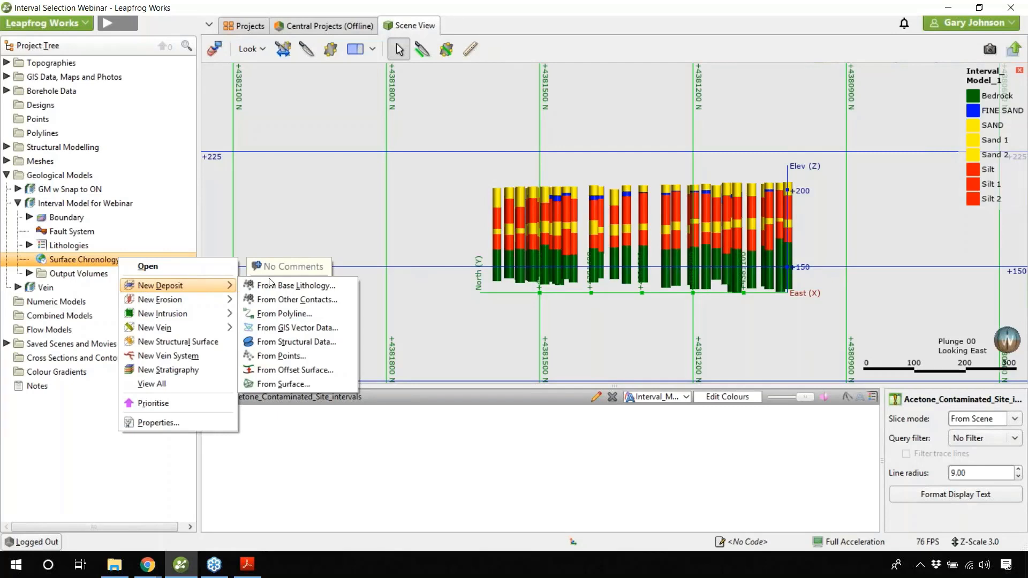
{"action": "left_click", "coordinate": [323, 286]}
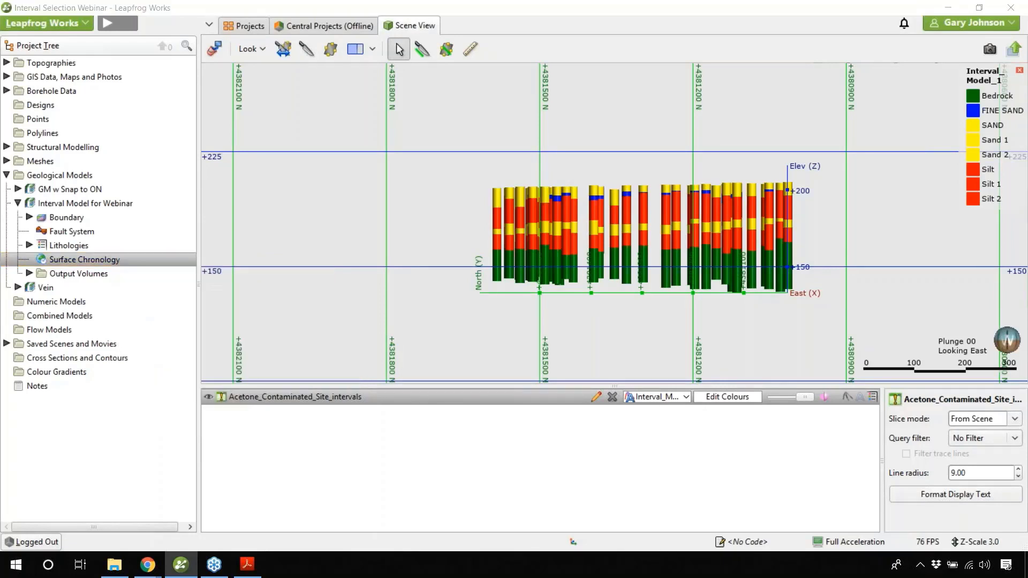
{"action": "left_click_drag", "start_coordinate": [556, 80], "coordinate": [323, 39]}
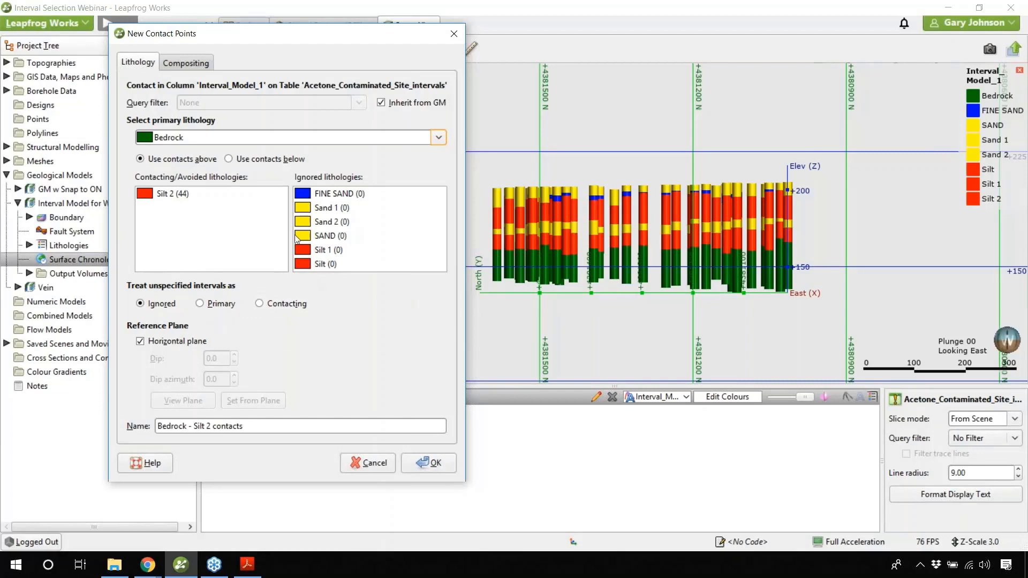
{"action": "left_click", "coordinate": [431, 464]}
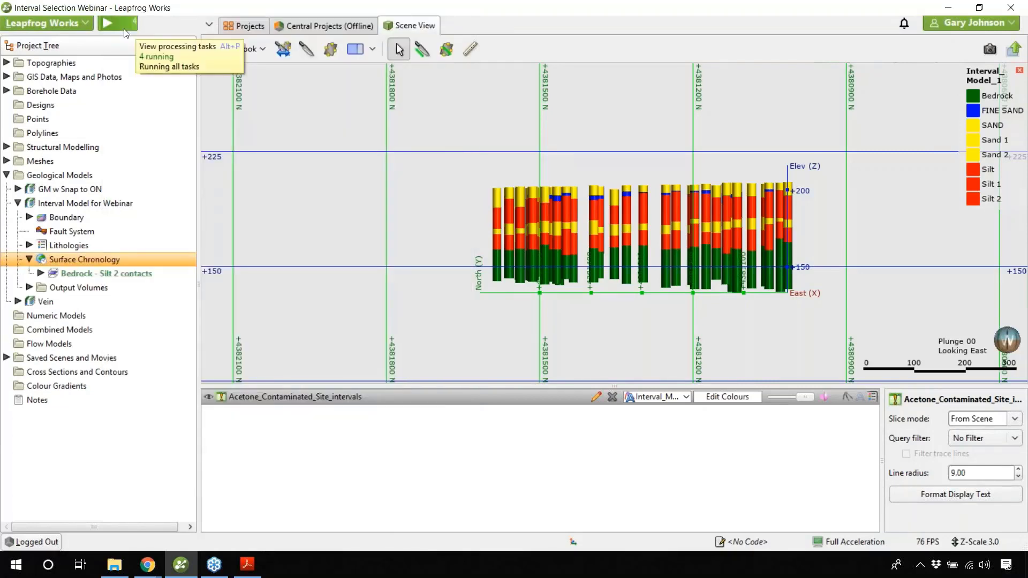
Display the Bedrock - Silt 2 contacts surface in the scene and examine it against the boreholes
{"action": "left_click", "coordinate": [101, 273]}
{"action": "left_click_drag", "start_coordinate": [100, 271], "coordinate": [468, 280]}
{"action": "mouse_move", "coordinate": [624, 252]}
{"action": "left_mouse_down"}
{"action": "mouse_move", "coordinate": [618, 304]}
{"action": "mouse_move", "coordinate": [544, 311]}
{"action": "mouse_move", "coordinate": [447, 301]}
{"action": "mouse_move", "coordinate": [485, 255]}
{"action": "mouse_move", "coordinate": [493, 202]}
{"action": "mouse_move", "coordinate": [560, 184]}
{"action": "mouse_move", "coordinate": [570, 297]}
{"action": "mouse_move", "coordinate": [609, 260]}
{"action": "left_mouse_up"}
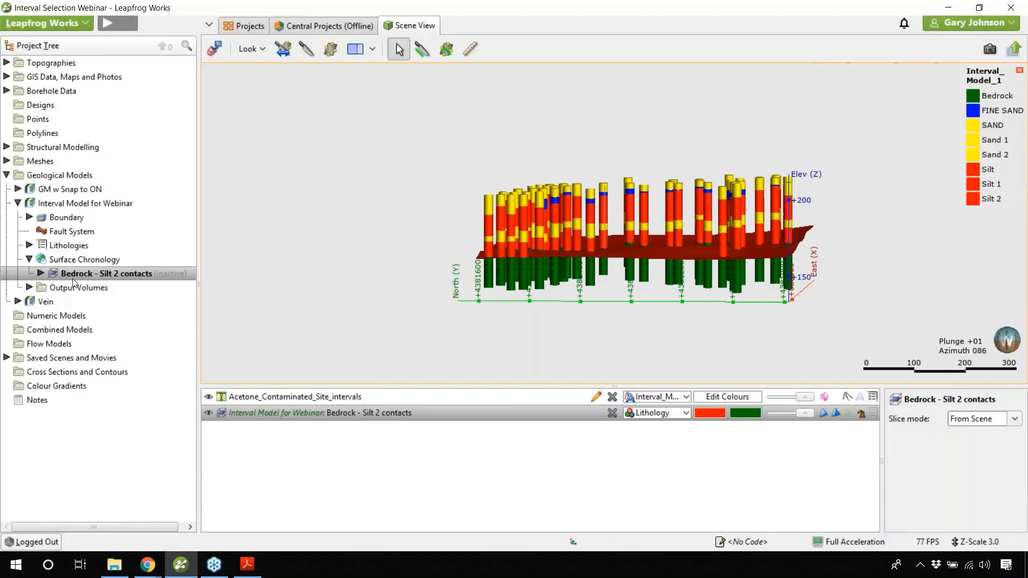
Inspect the interval details of the Silt 2 interval directly above the bedrock surface in the northernmost borehole
{"action": "right_click", "coordinate": [69, 265]}
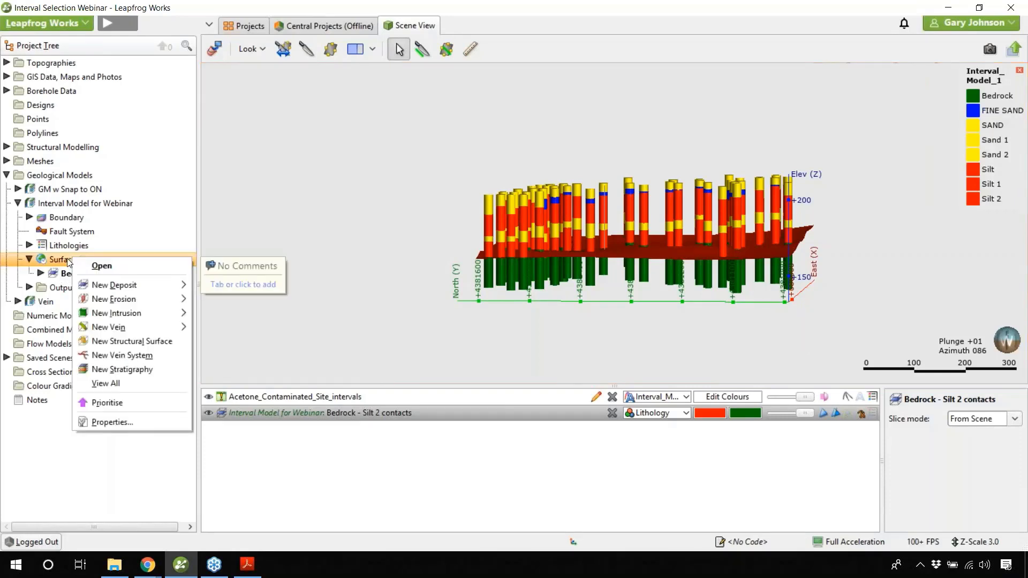
{"action": "left_click", "coordinate": [283, 281]}
{"action": "left_click_drag", "start_coordinate": [559, 266], "coordinate": [516, 268]}
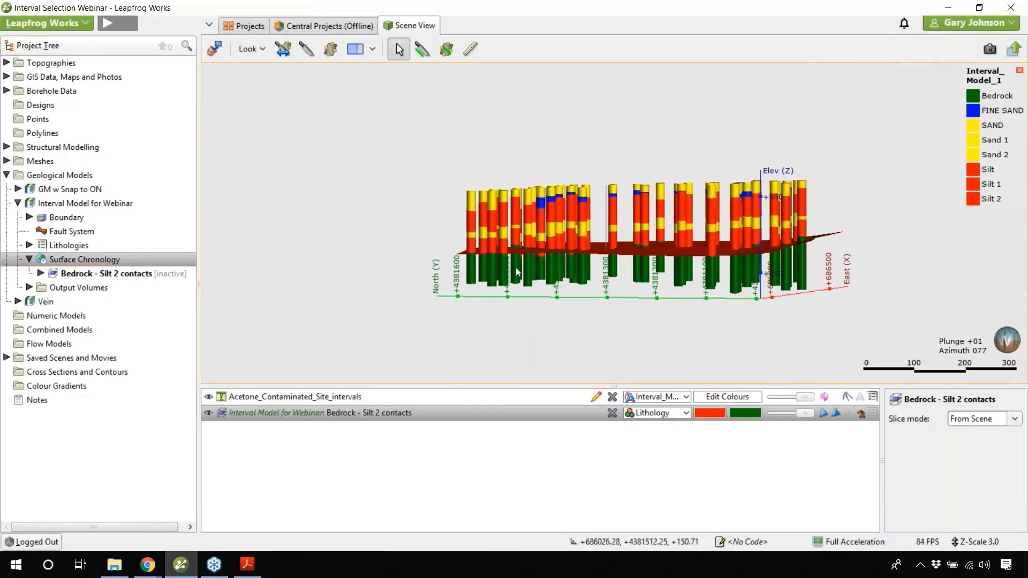
{"action": "left_click", "coordinate": [471, 242]}
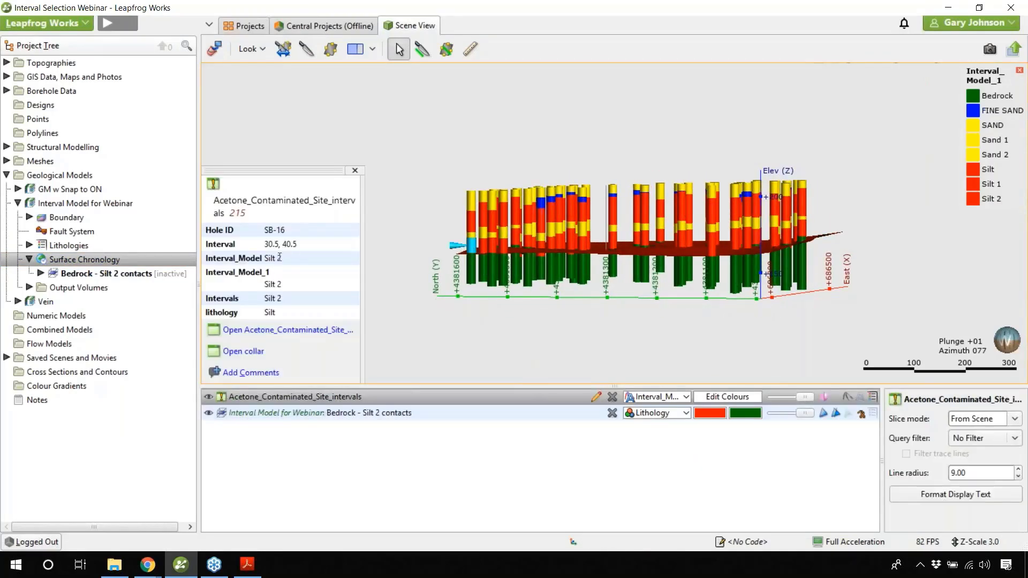
{"action": "left_click", "coordinate": [355, 171]}
Create a deposit surface from the base lithology in the Surface Chronology, using Silt 2 as primary lithology and its contacts above with Sand 2
{"action": "right_click", "coordinate": [97, 258]}
{"action": "mouse_move", "coordinate": [158, 283]}
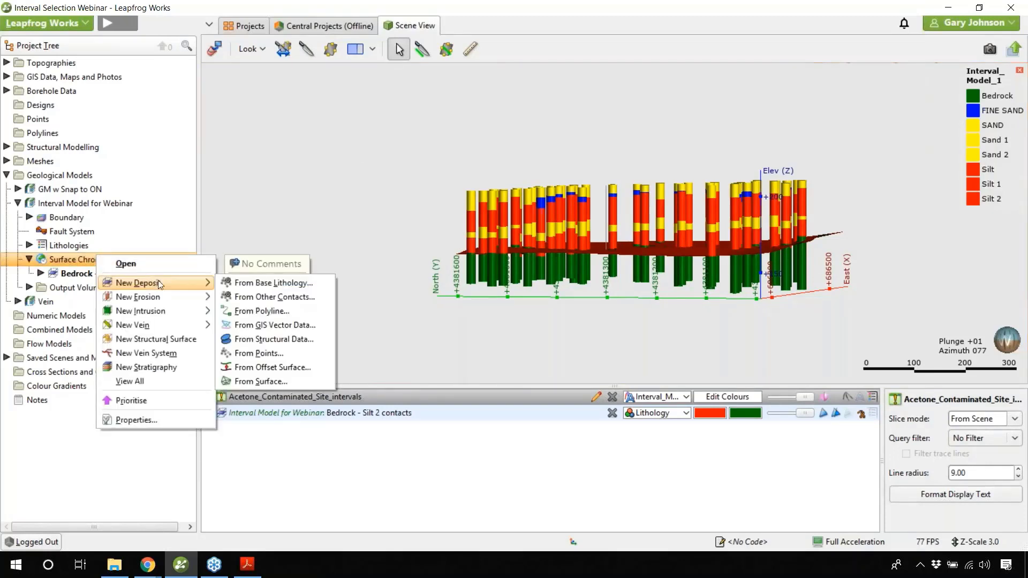
{"action": "left_click", "coordinate": [282, 283]}
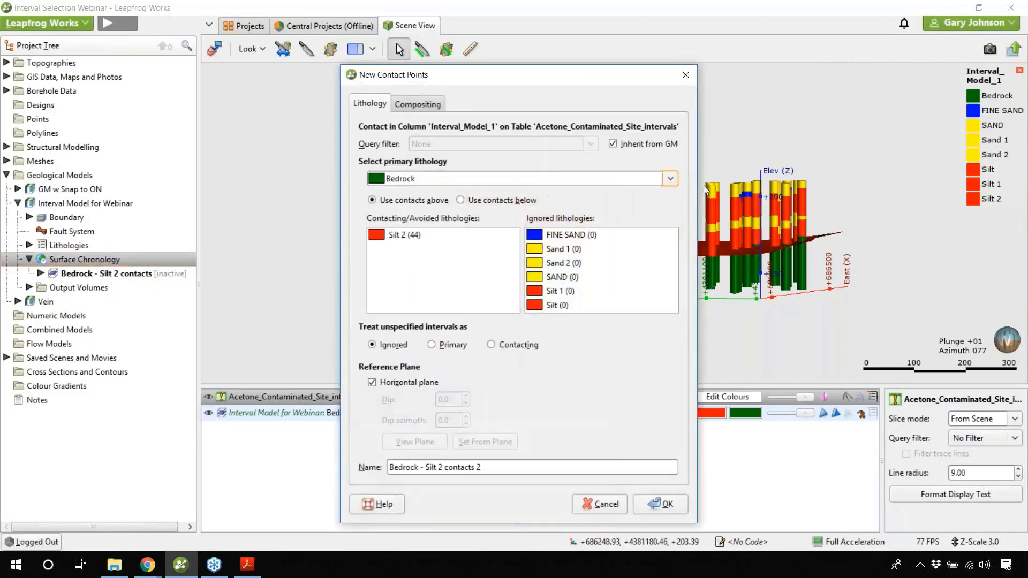
{"action": "left_click", "coordinate": [592, 181]}
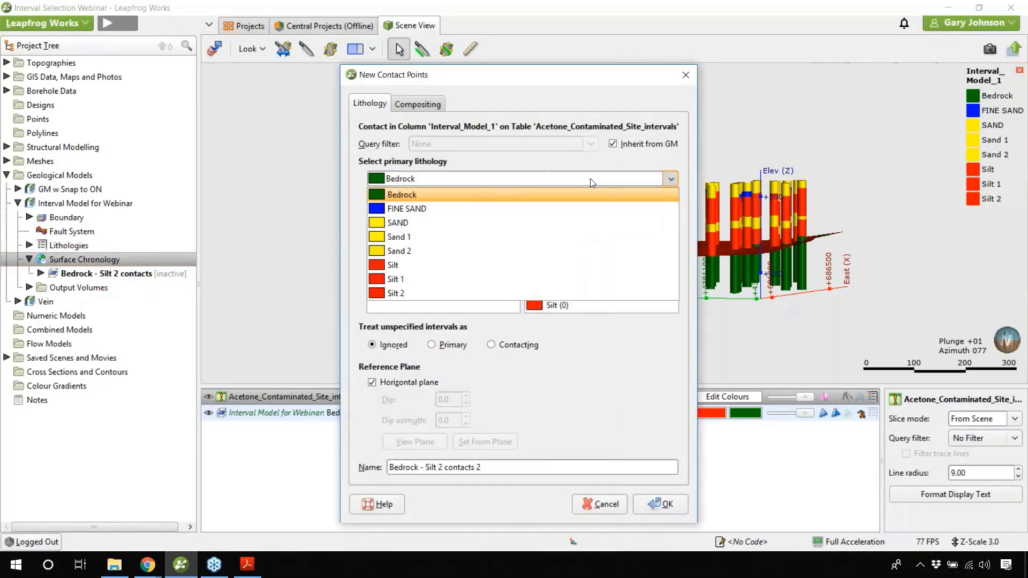
{"action": "left_click", "coordinate": [391, 293]}
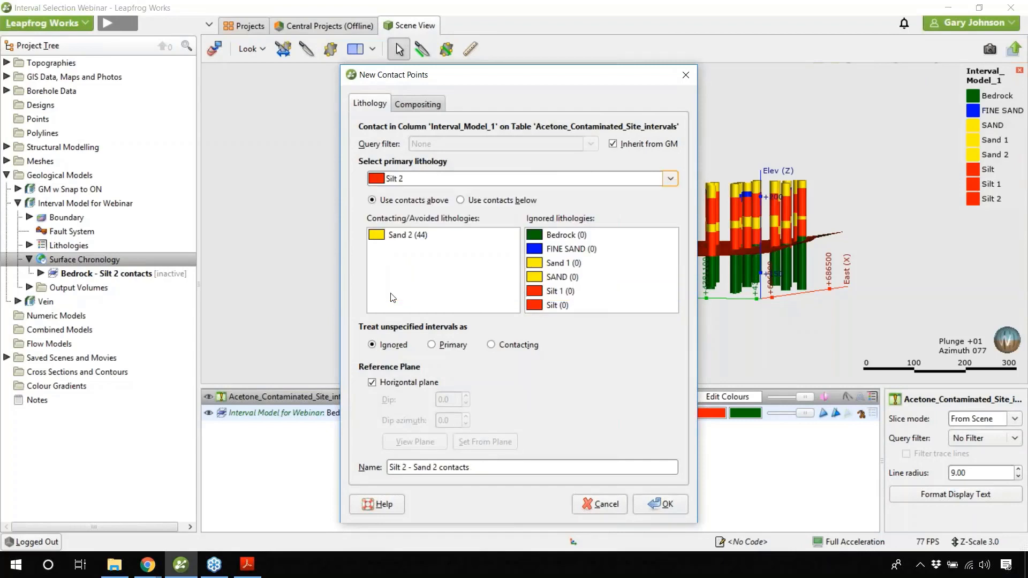
{"action": "left_click_drag", "start_coordinate": [491, 76], "coordinate": [241, 22]}
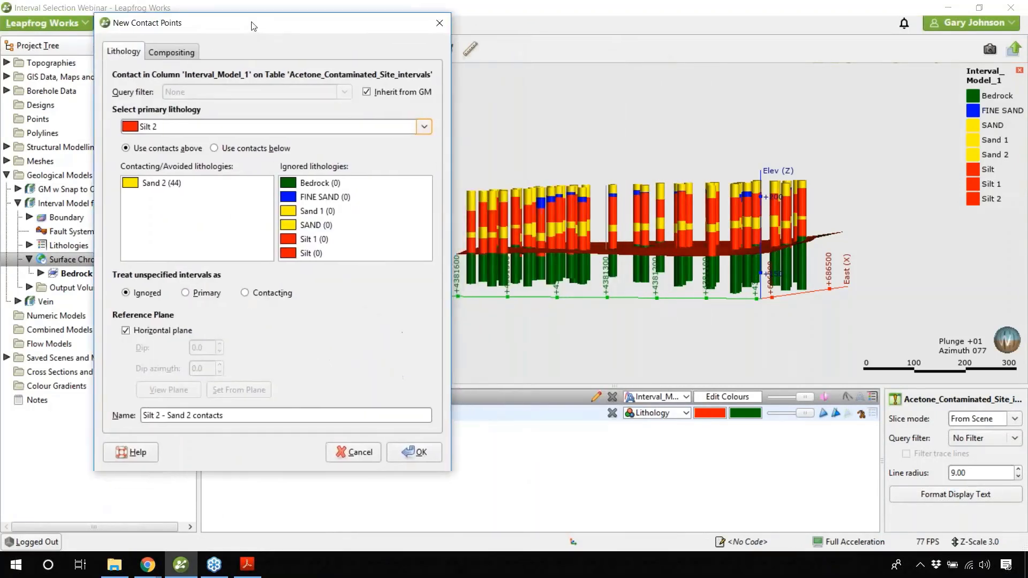
{"action": "left_click", "coordinate": [552, 230]}
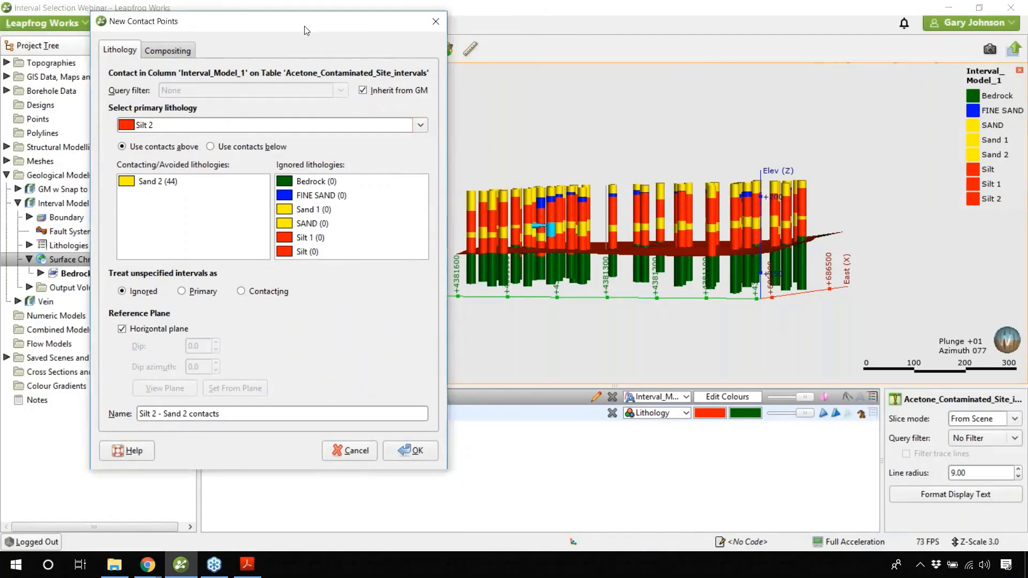
{"action": "left_click_drag", "start_coordinate": [342, 36], "coordinate": [836, 58]}
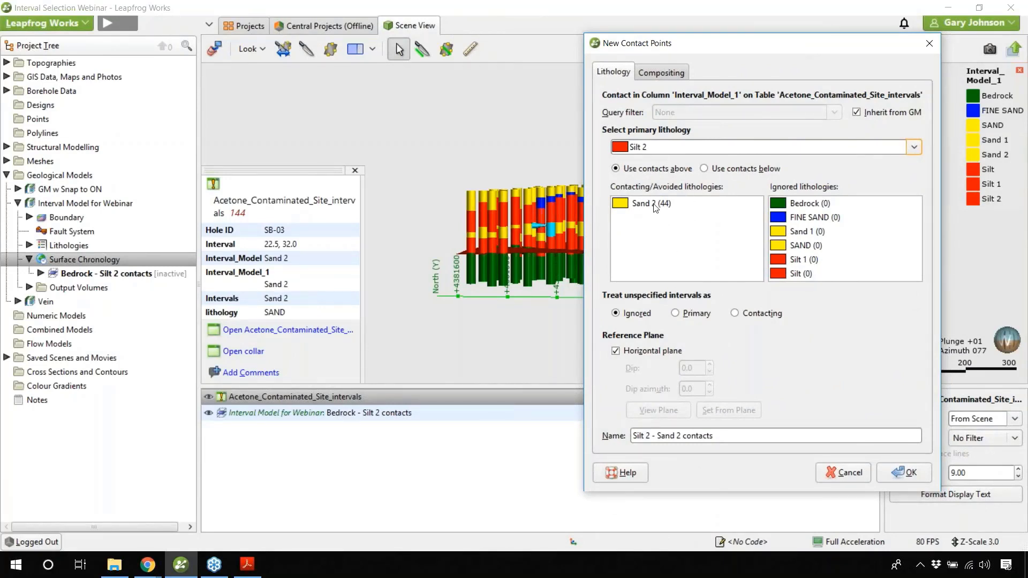
{"action": "left_click", "coordinate": [909, 473]}
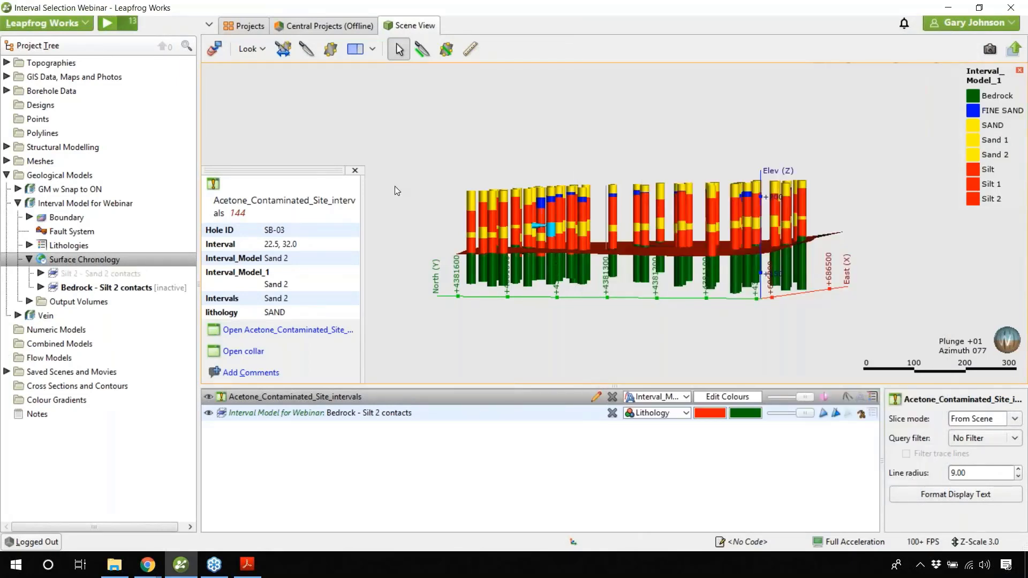
Display the Silt 2 - Sand 2 contacts surface in the scene and compare it with the Bedrock - Silt 2 contacts surface by toggling their visibility
{"action": "left_click", "coordinate": [356, 173]}
{"action": "left_click_drag", "start_coordinate": [118, 274], "coordinate": [593, 175]}
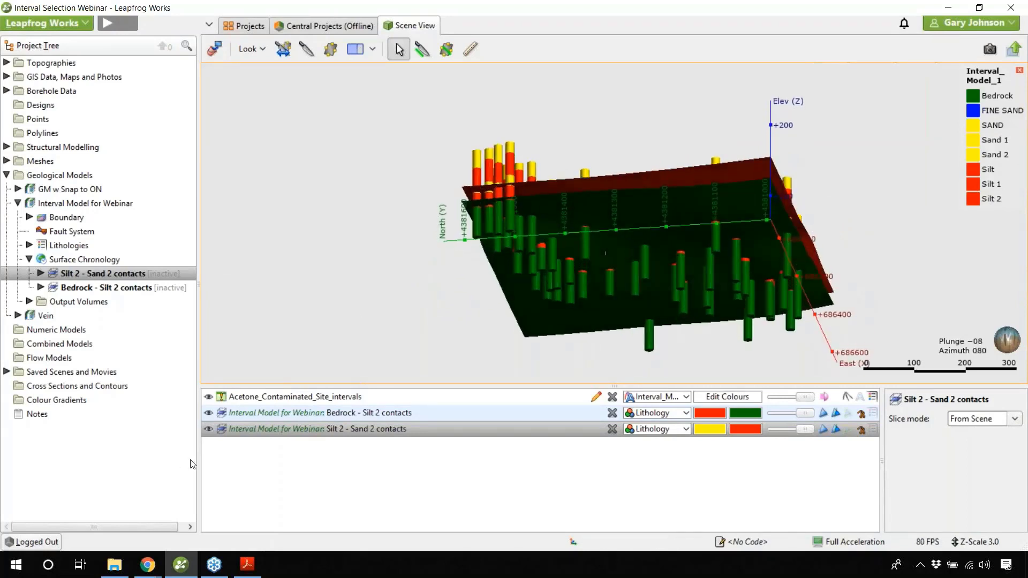
{"action": "left_click", "coordinate": [208, 416]}
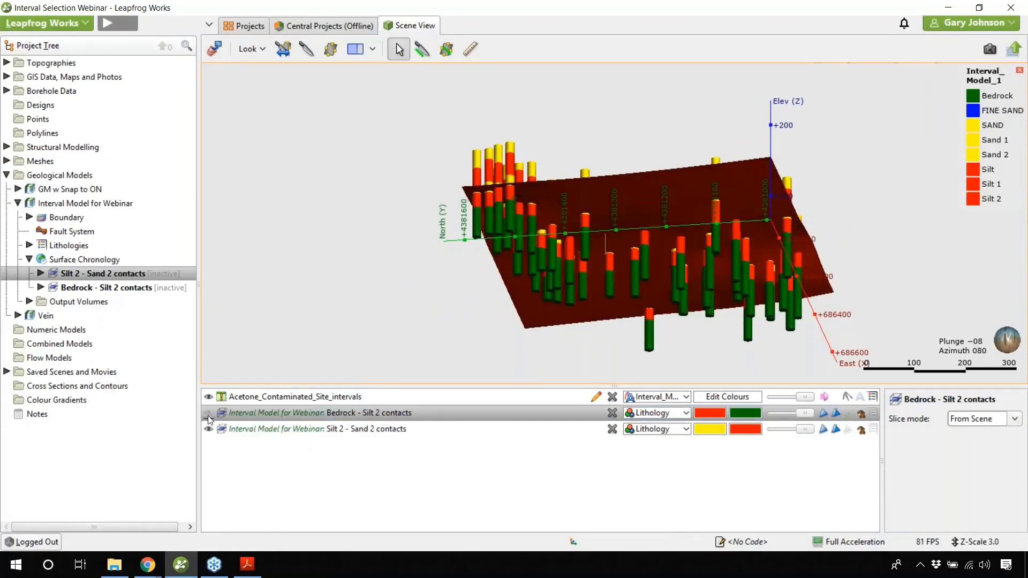
{"action": "left_click_drag", "start_coordinate": [654, 214], "coordinate": [637, 257]}
{"action": "left_click", "coordinate": [208, 428]}
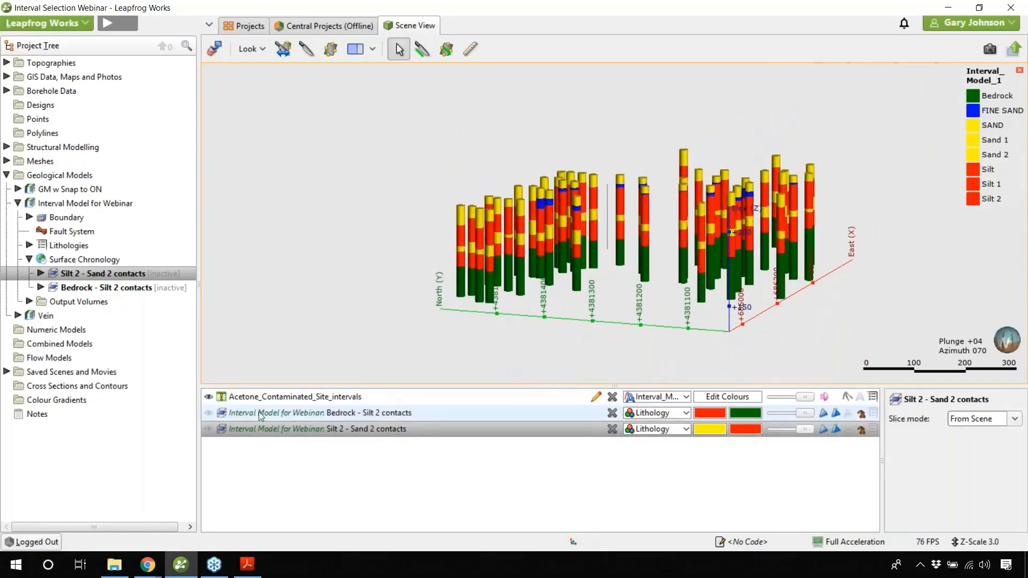
{"action": "left_click", "coordinate": [208, 412]}
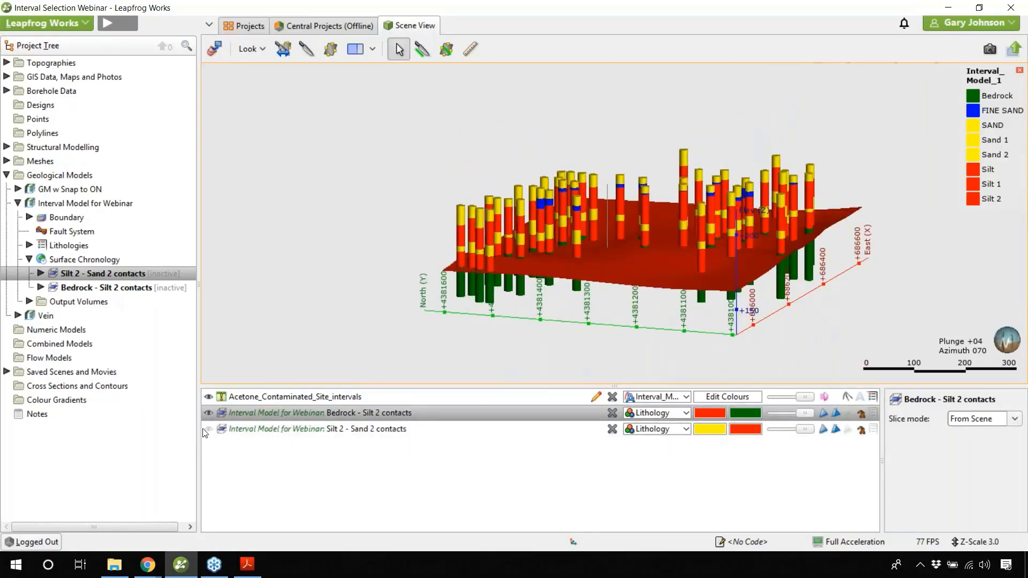
{"action": "left_click", "coordinate": [209, 429]}
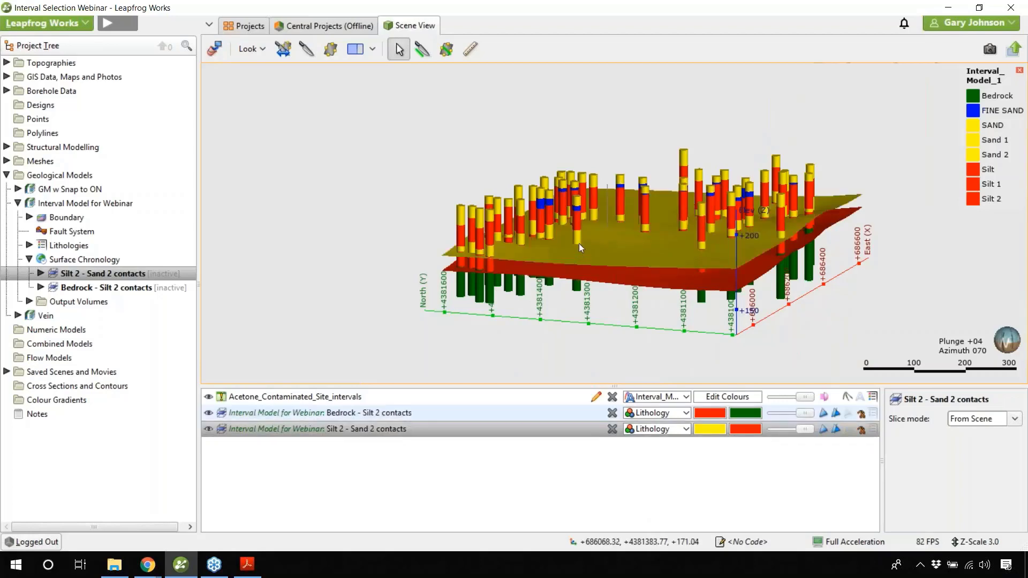
Inspect the interval details of a northern borehole's Sand 2 interval just above the Silt 2 - Sand 2 contacts surface
{"action": "left_click_drag", "start_coordinate": [579, 243], "coordinate": [501, 250]}
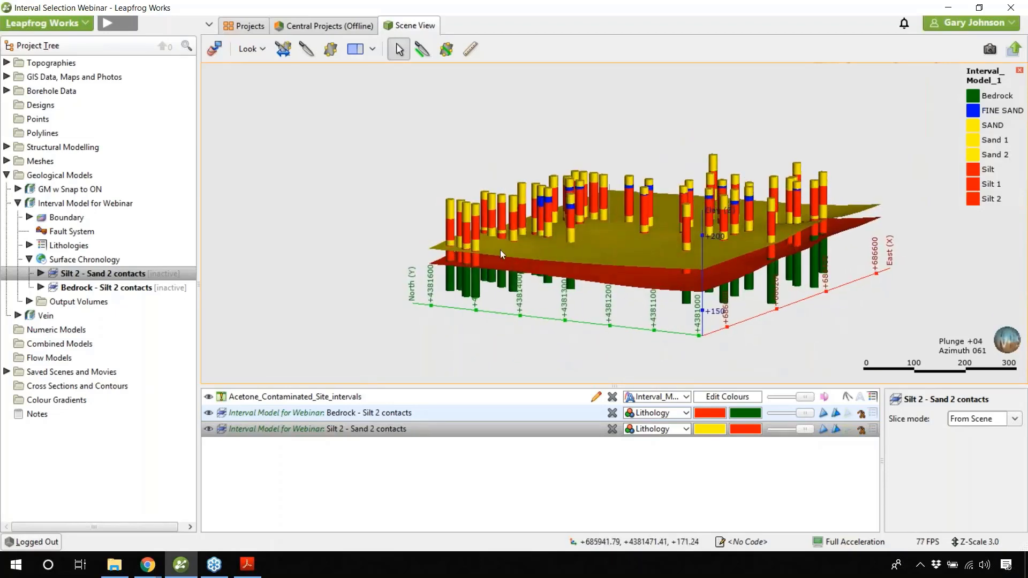
{"action": "left_click", "coordinate": [473, 245]}
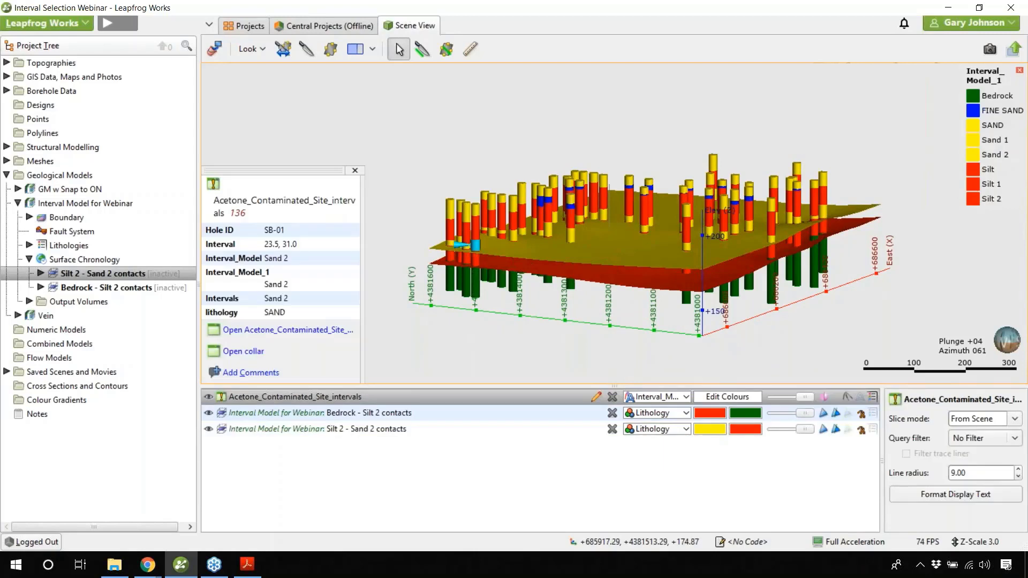
{"action": "left_click", "coordinate": [355, 171]}
Create a deposit surface from base lithology with Sand 2 as primary and its contacts above with Silt 1, and display it in the scene
{"action": "right_click", "coordinate": [85, 259]}
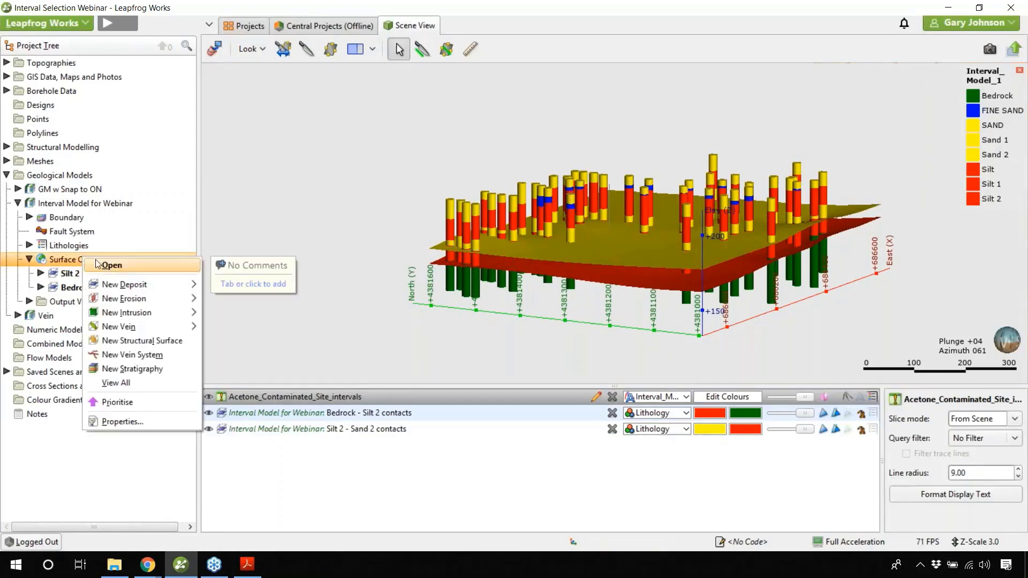
{"action": "mouse_move", "coordinate": [120, 285]}
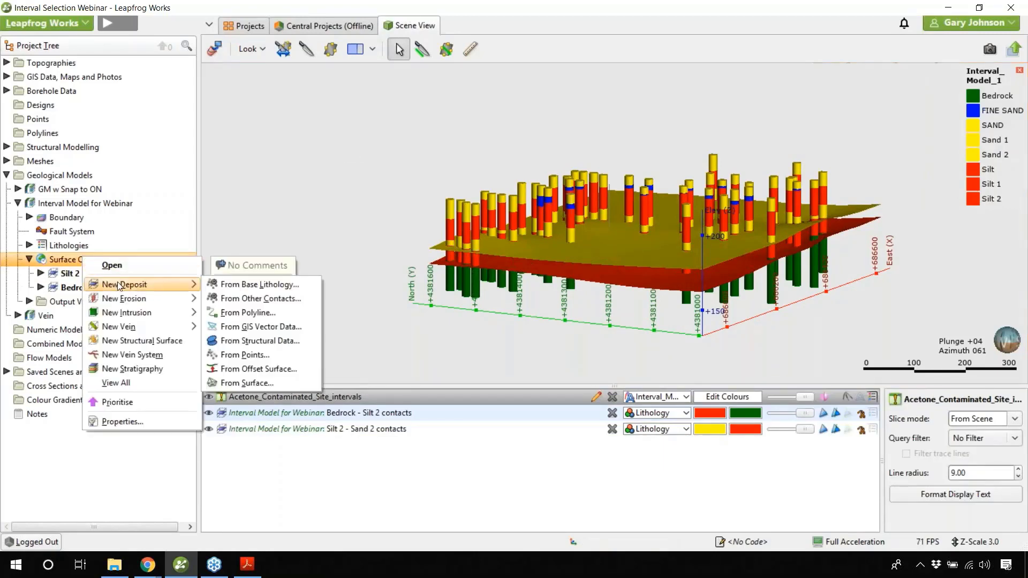
{"action": "left_click", "coordinate": [304, 281]}
{"action": "left_click", "coordinate": [503, 178]}
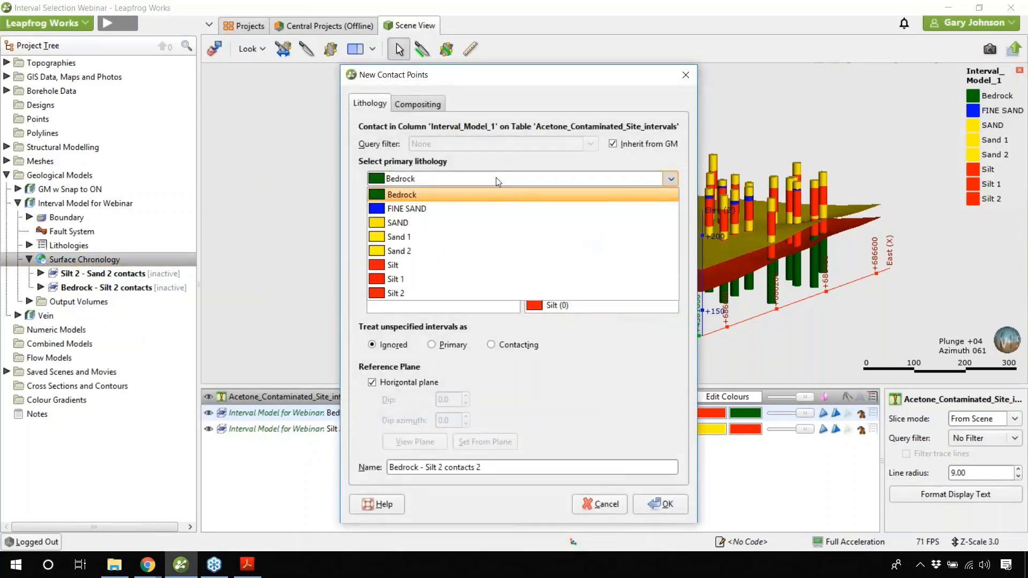
{"action": "left_click", "coordinate": [414, 250]}
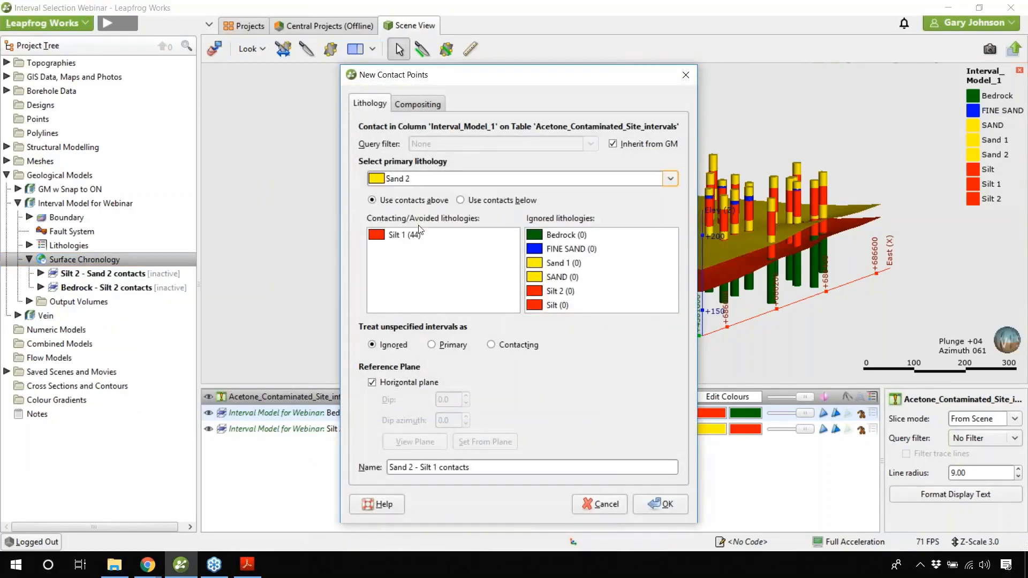
{"action": "left_click", "coordinate": [641, 501]}
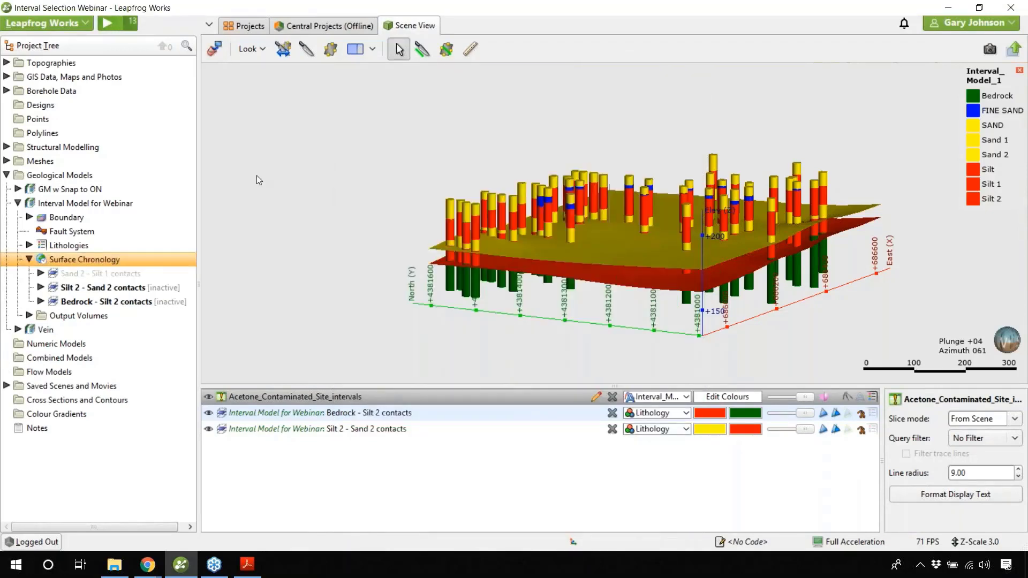
{"action": "left_click_drag", "start_coordinate": [100, 273], "coordinate": [481, 255]}
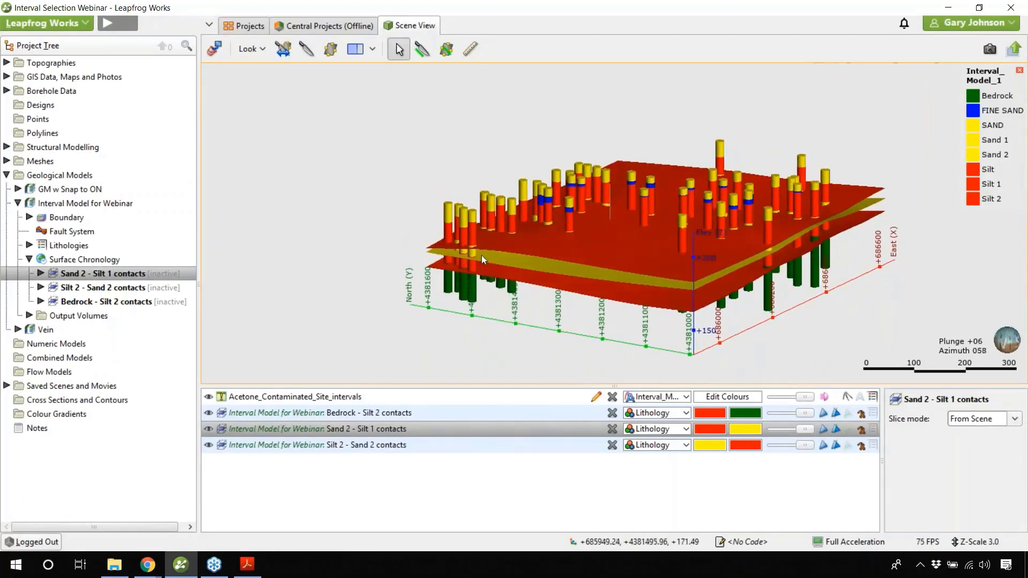
Create a deposit surface from base lithology with Silt 1 as primary, using its contacts above with FINE SAND and Sand 1
{"action": "right_click", "coordinate": [74, 261]}
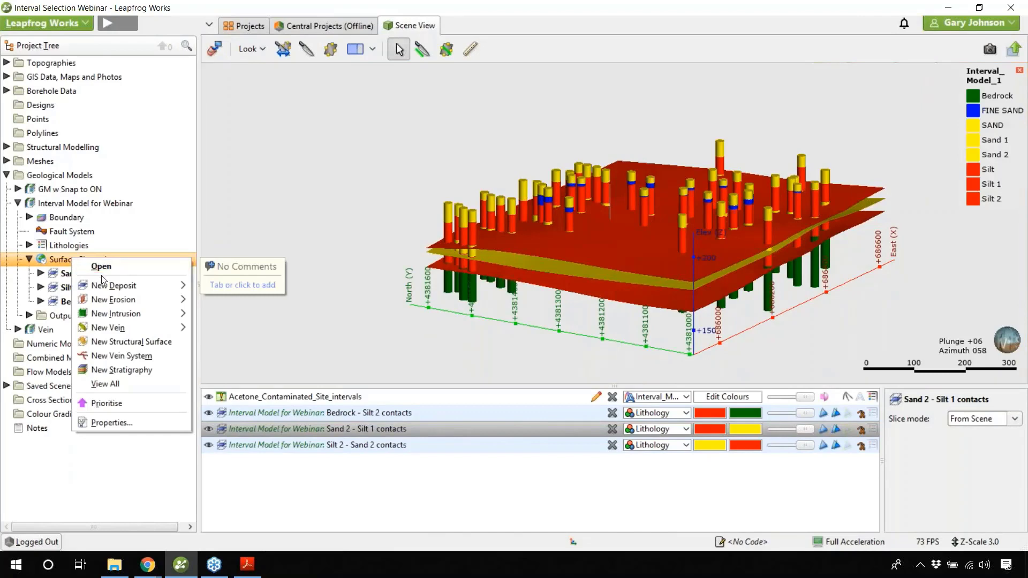
{"action": "mouse_move", "coordinate": [147, 289]}
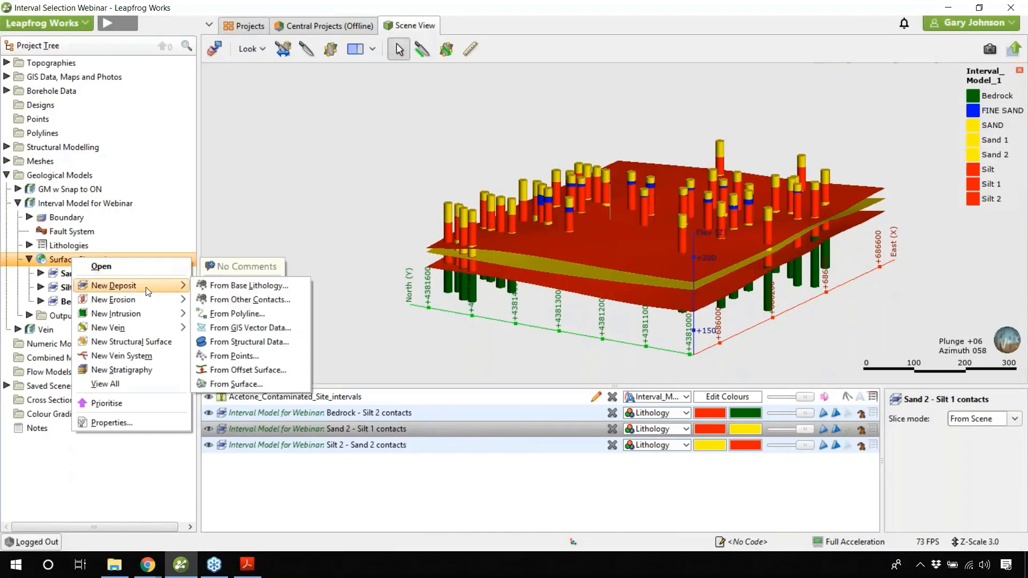
{"action": "left_click", "coordinate": [272, 289]}
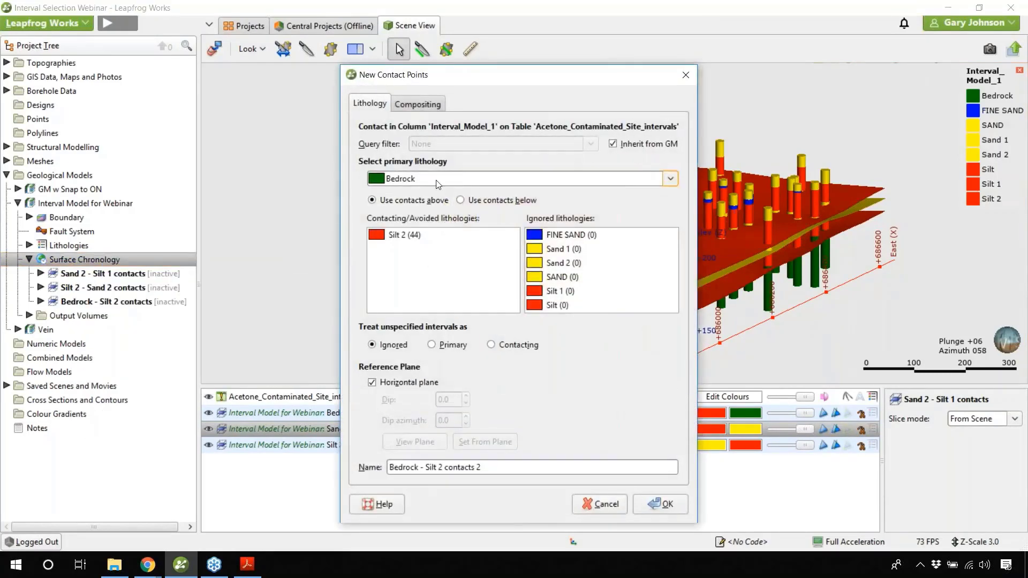
{"action": "left_click", "coordinate": [434, 181]}
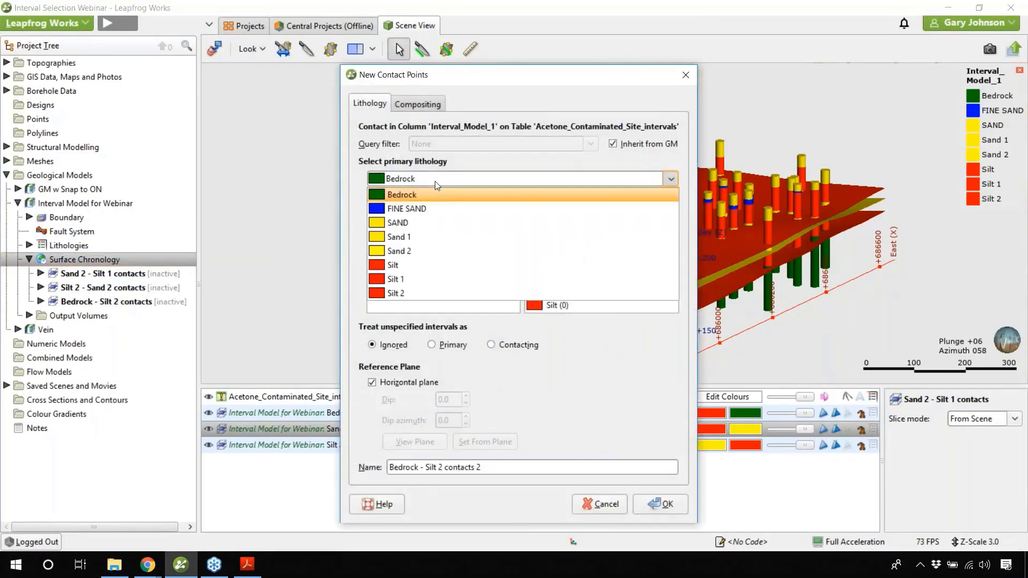
{"action": "left_click", "coordinate": [424, 279]}
{"action": "left_click_drag", "start_coordinate": [555, 87], "coordinate": [293, 37]}
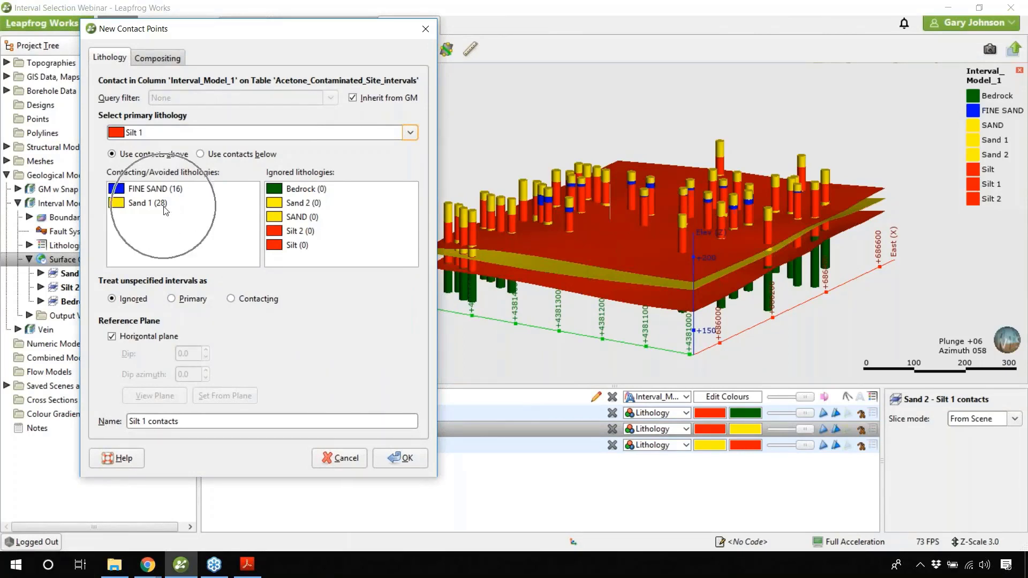
{"action": "left_click", "coordinate": [395, 459]}
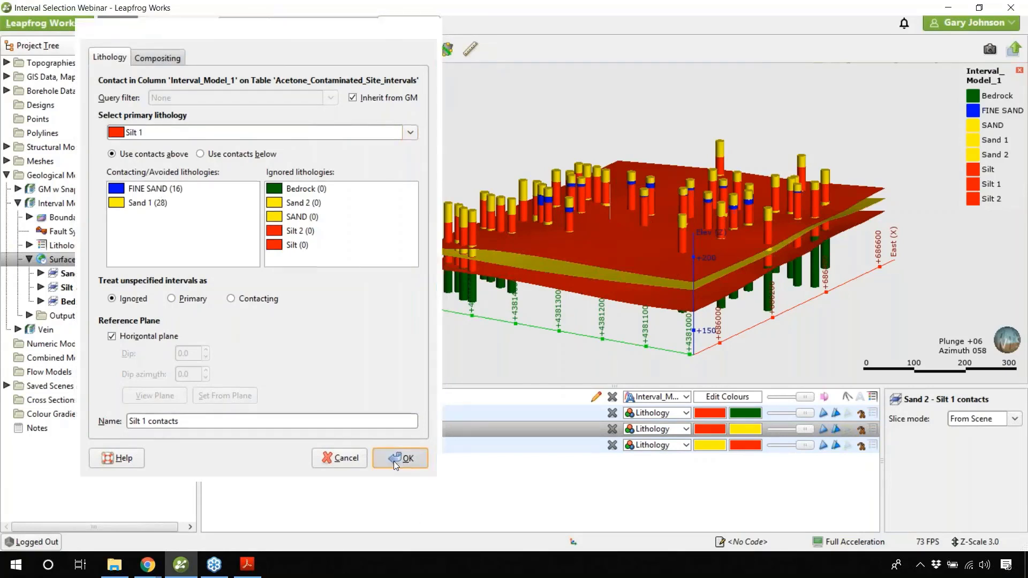
Display the Silt 1 contacts surface in the scene and examine it against the boreholes and the other contact surfaces
{"action": "left_click", "coordinate": [113, 275]}
{"action": "left_click_drag", "start_coordinate": [114, 275], "coordinate": [455, 242]}
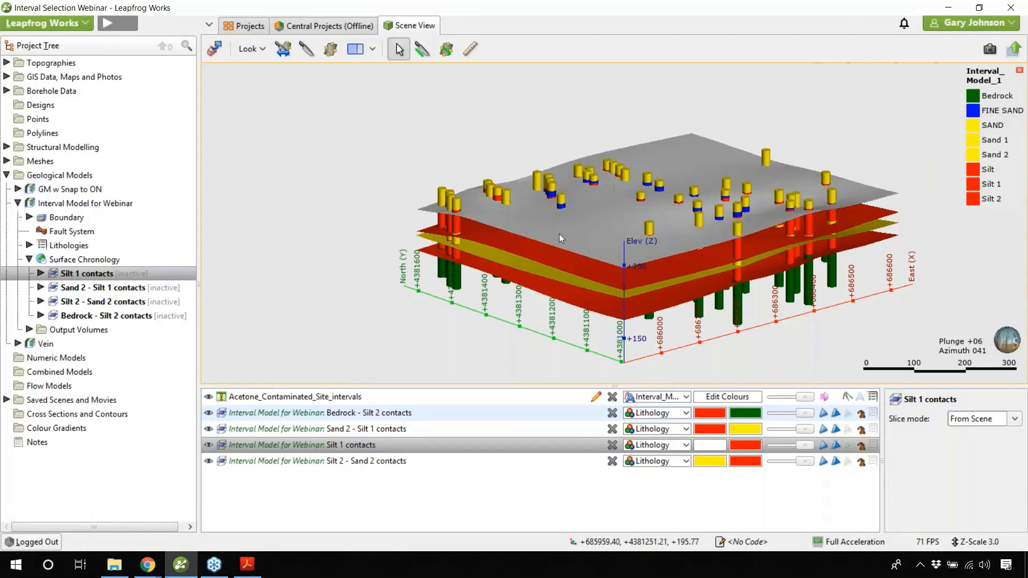
{"action": "left_click_drag", "start_coordinate": [559, 233], "coordinate": [592, 242]}
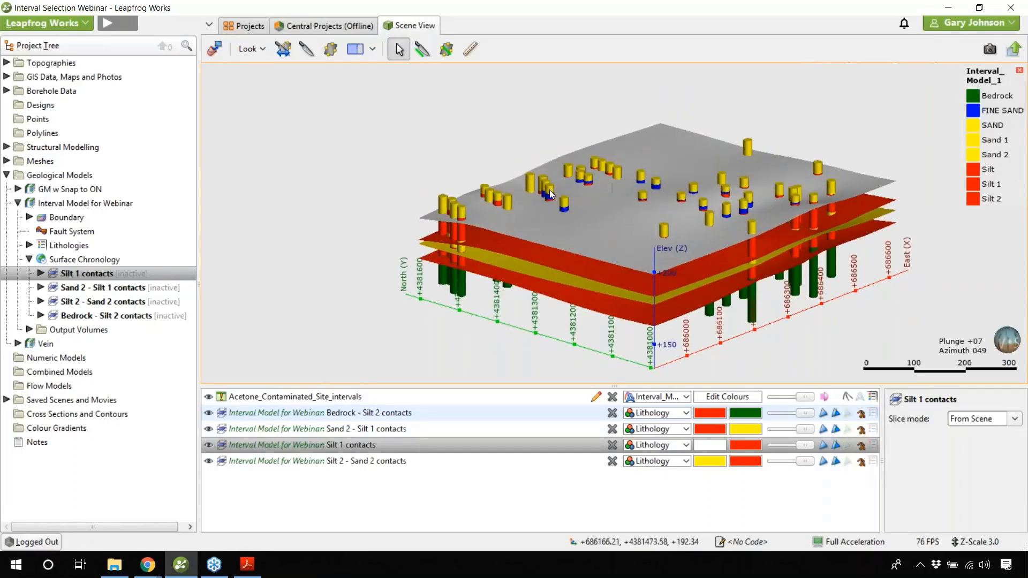
{"action": "left_click_drag", "start_coordinate": [544, 201], "coordinate": [520, 184]}
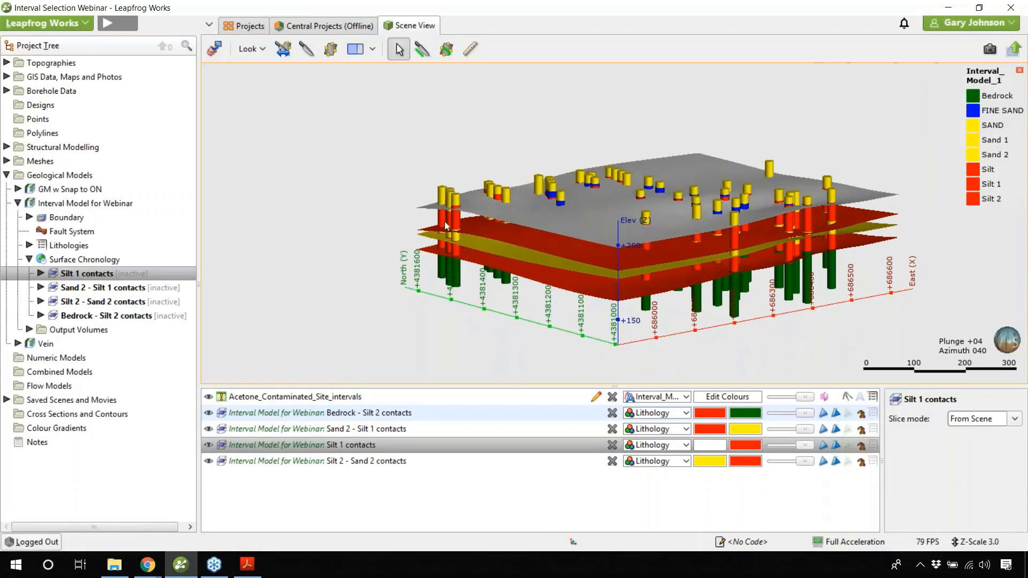
{"action": "left_click", "coordinate": [40, 274]}
{"action": "left_click", "coordinate": [40, 274]}
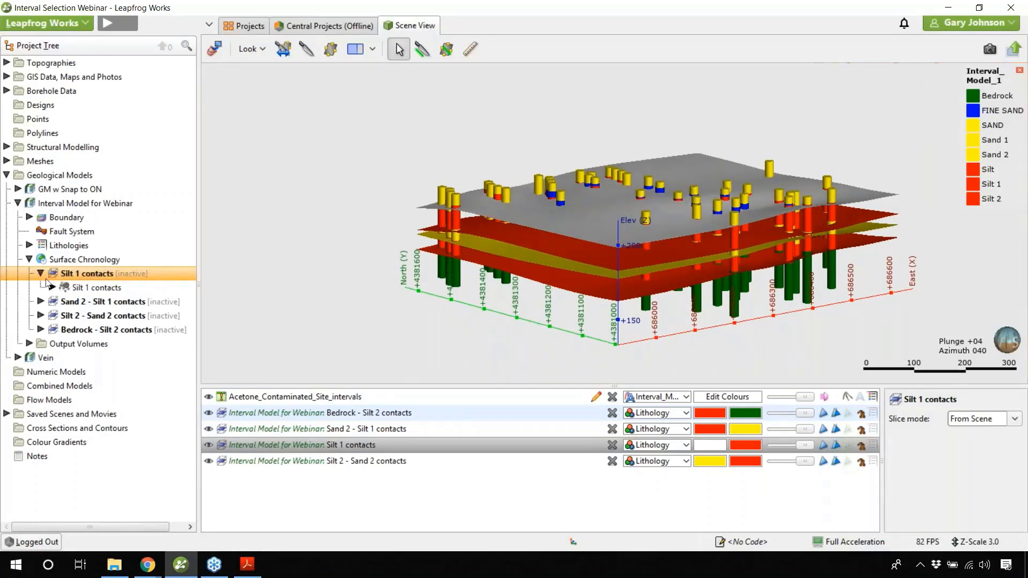
{"action": "left_click", "coordinate": [39, 274]}
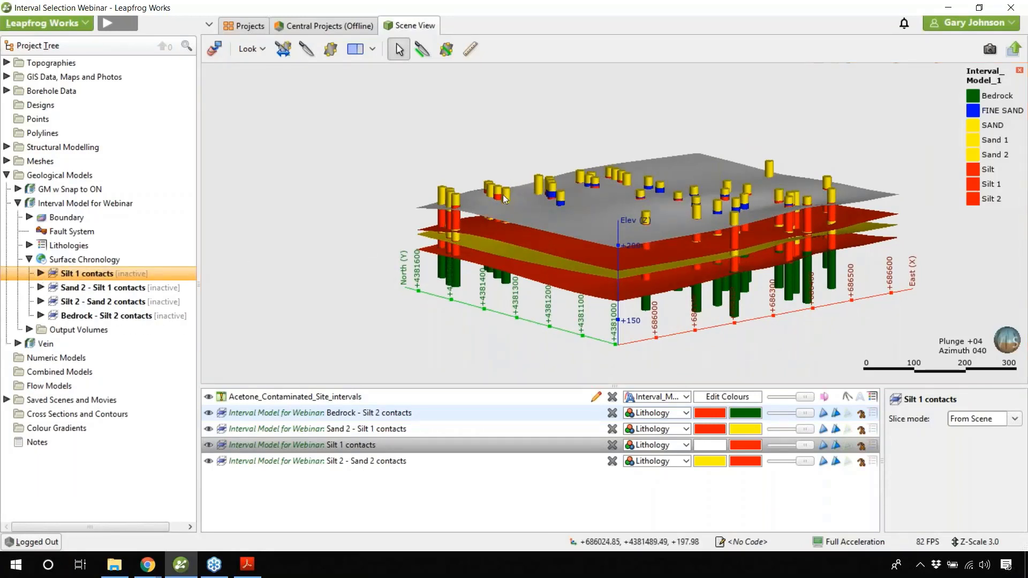
Create a deposit surface from base lithology with FINE SAND as primary, using its contacts above with Sand 1
{"action": "left_click", "coordinate": [561, 203]}
{"action": "left_click", "coordinate": [354, 172]}
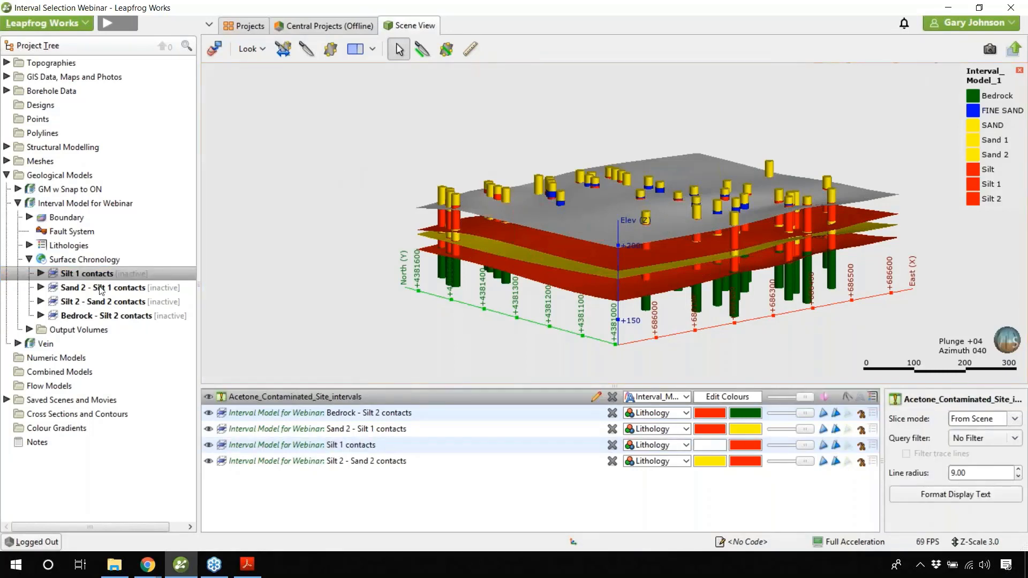
{"action": "right_click", "coordinate": [101, 265]}
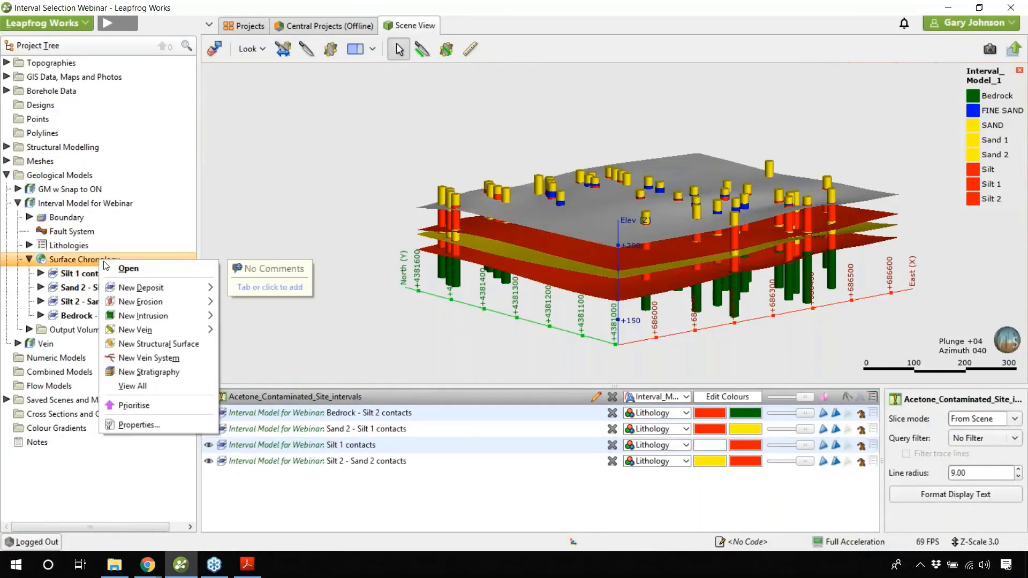
{"action": "mouse_move", "coordinate": [177, 288]}
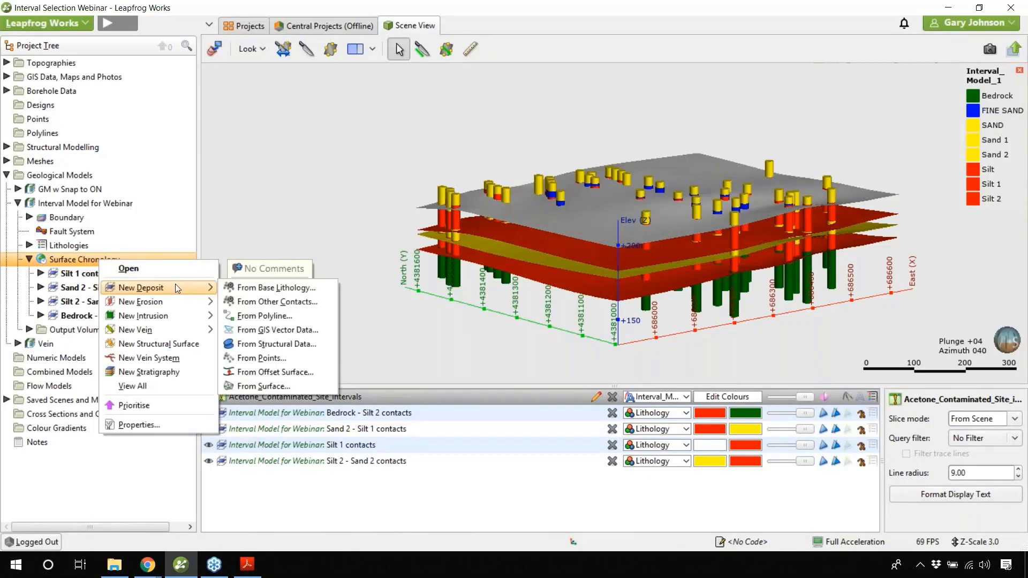
{"action": "left_click", "coordinate": [307, 292]}
{"action": "left_click", "coordinate": [487, 182]}
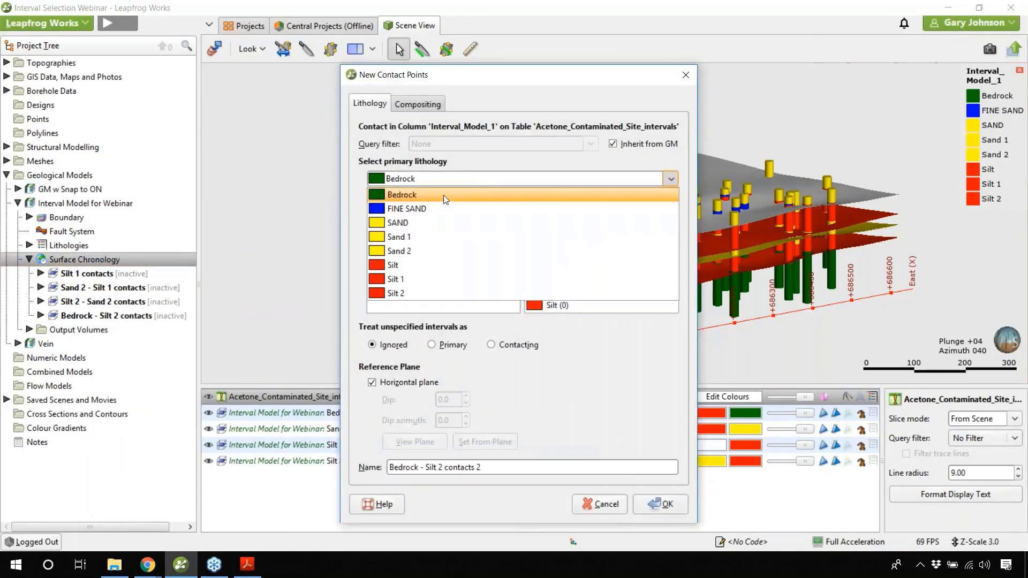
{"action": "left_click", "coordinate": [433, 208]}
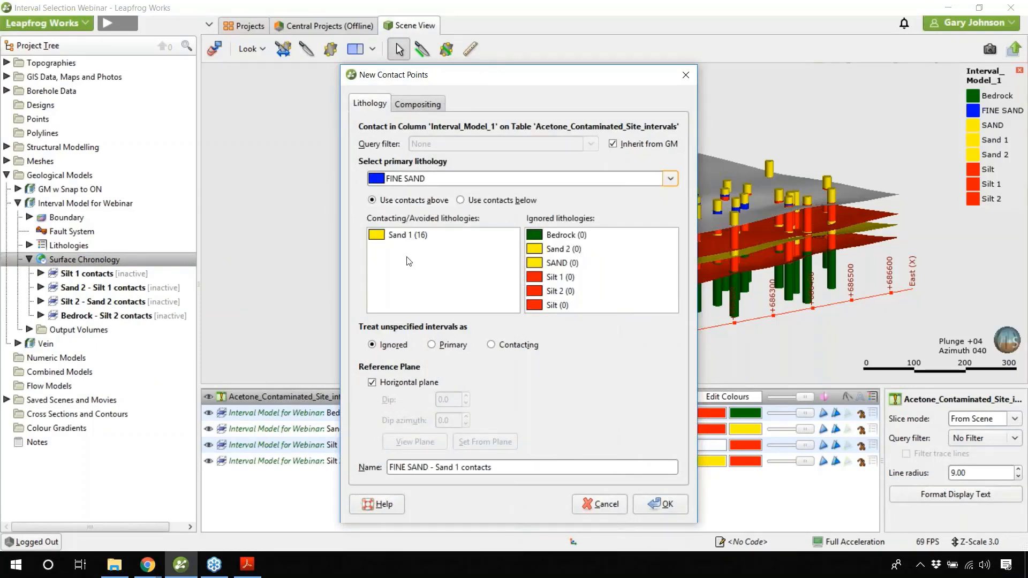
{"action": "left_click", "coordinate": [654, 507]}
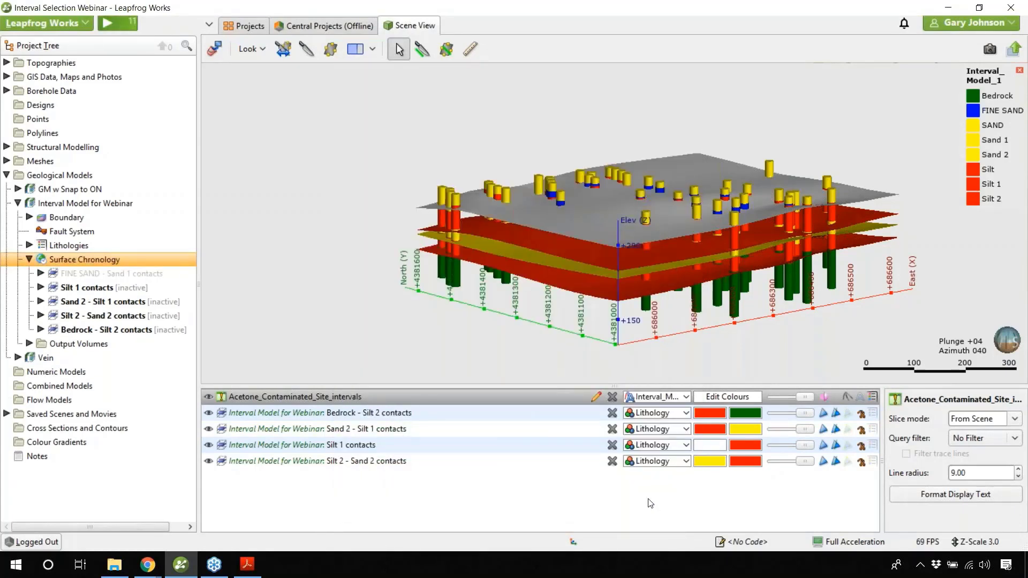
Display the FINE SAND - Sand 1 contacts surface in the scene and widen the project tree to show full surface names
{"action": "left_click", "coordinate": [120, 274]}
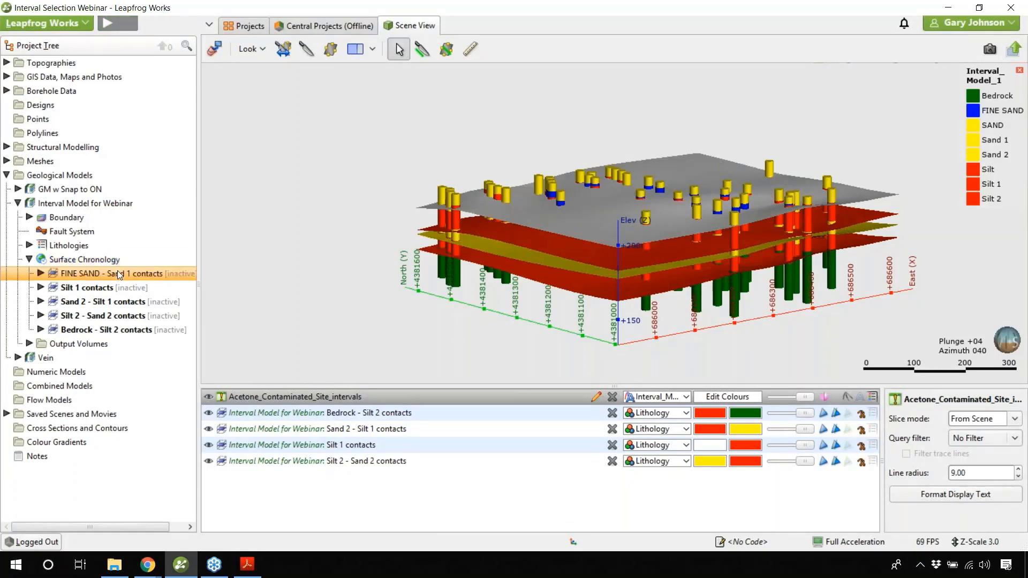
{"action": "left_click_drag", "start_coordinate": [119, 274], "coordinate": [407, 235]}
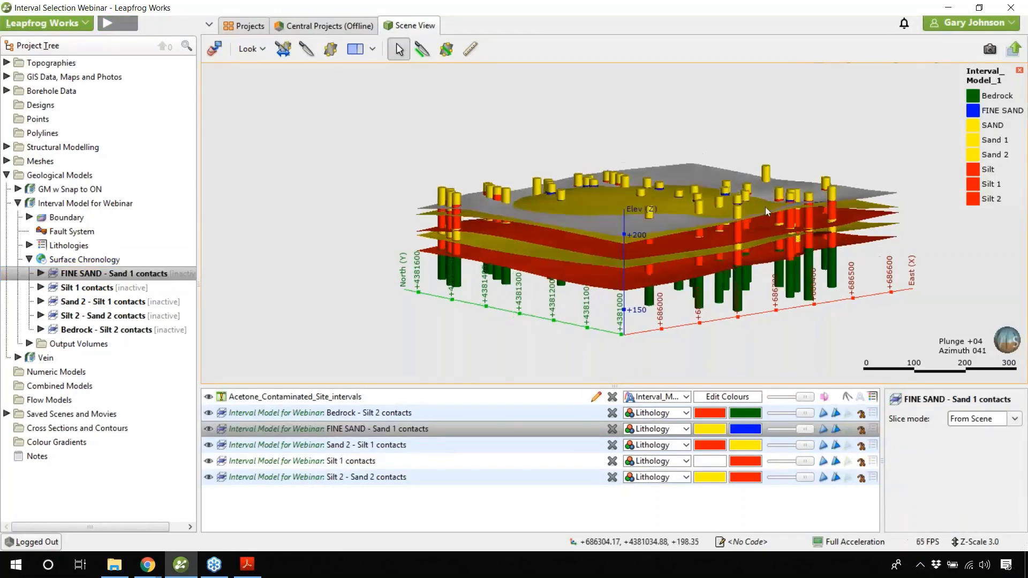
{"action": "left_click_drag", "start_coordinate": [766, 206], "coordinate": [680, 221]}
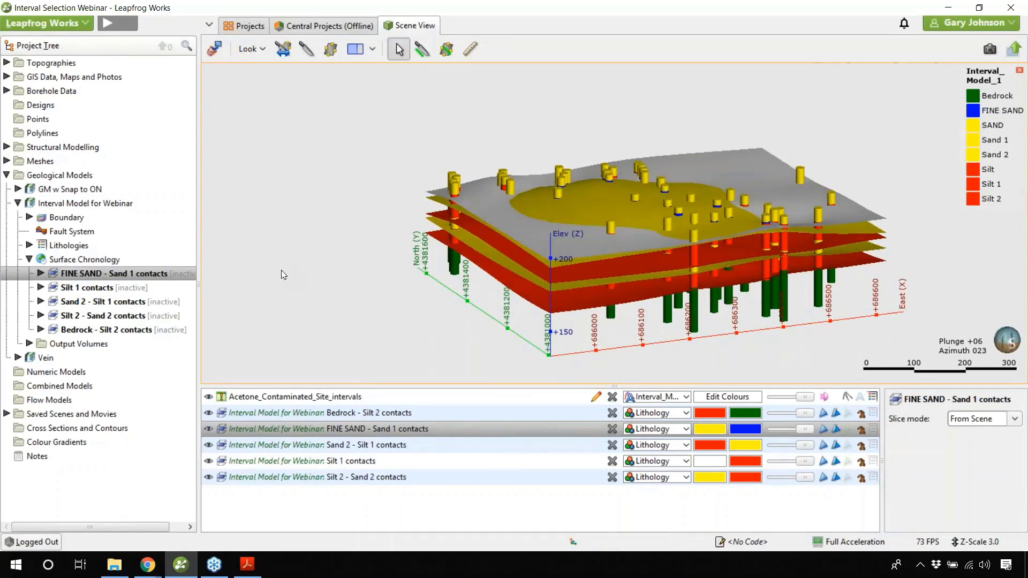
{"action": "left_click_drag", "start_coordinate": [198, 270], "coordinate": [222, 270]}
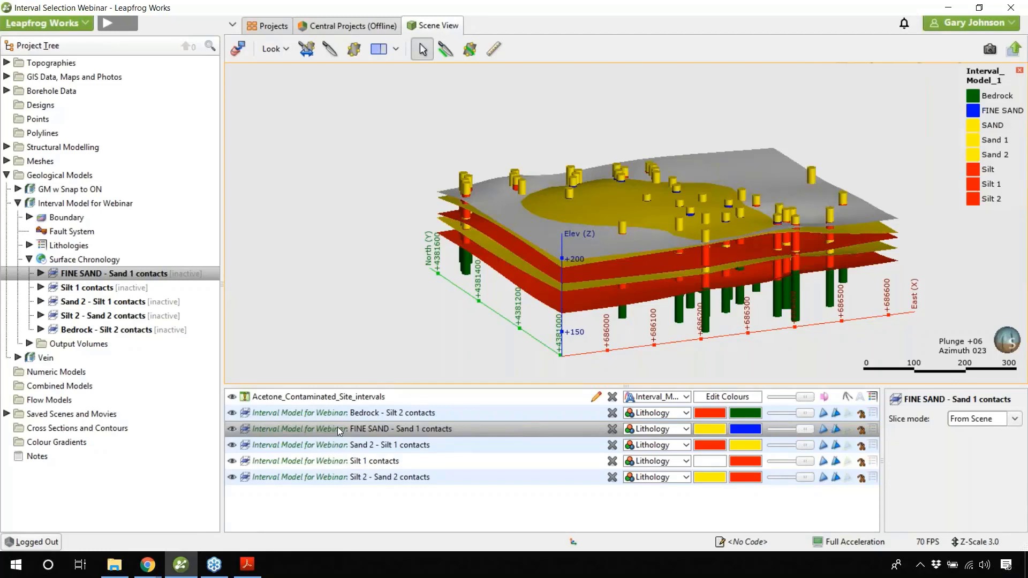
Remove all five contact surfaces from the scene at once, leaving the borehole intervals
{"action": "left_click", "coordinate": [303, 427]}
{"action": "key", "text": "ctrl+a"}
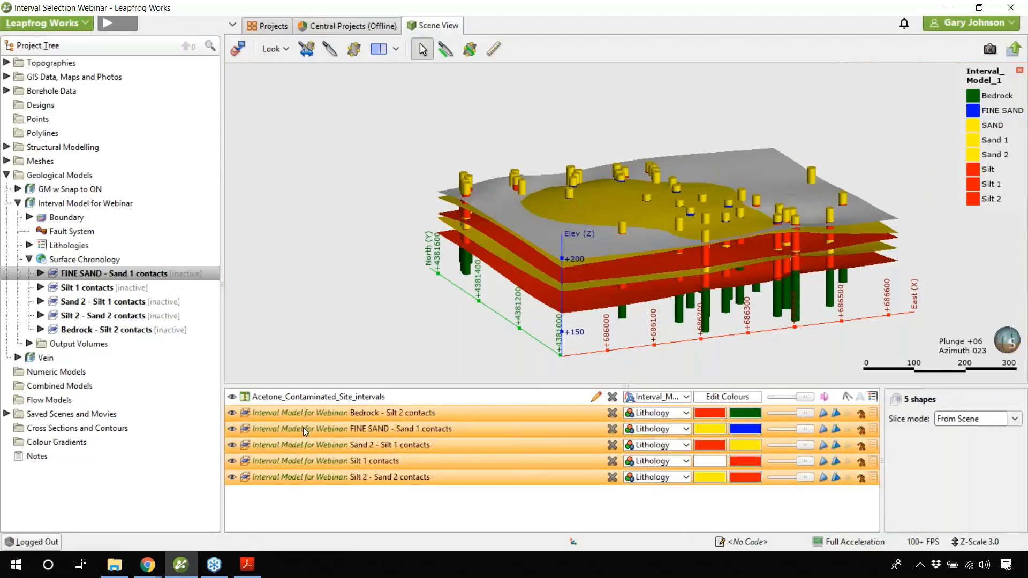
{"action": "left_click", "coordinate": [232, 413]}
{"action": "left_click", "coordinate": [232, 413]}
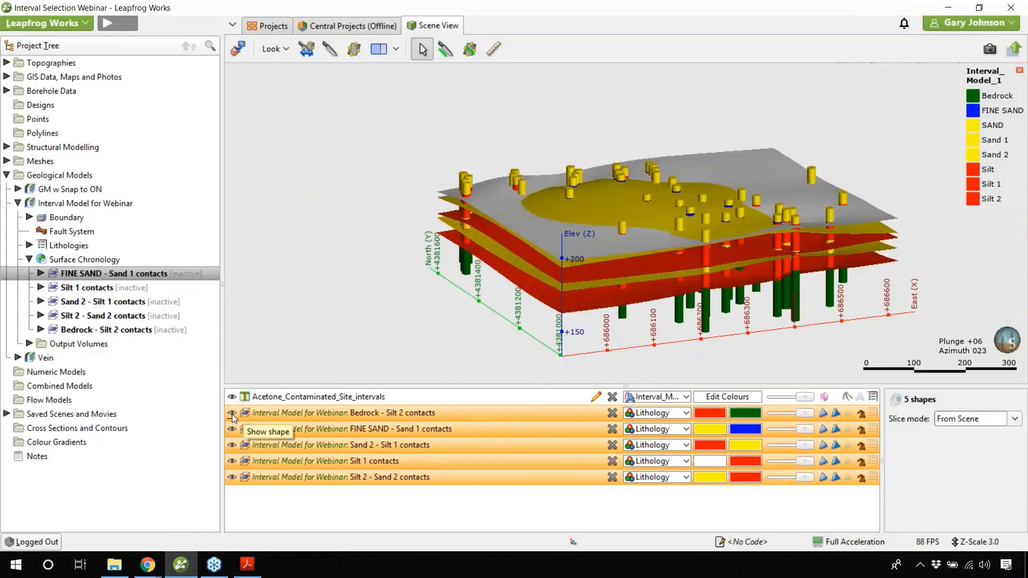
{"action": "left_click", "coordinate": [612, 414]}
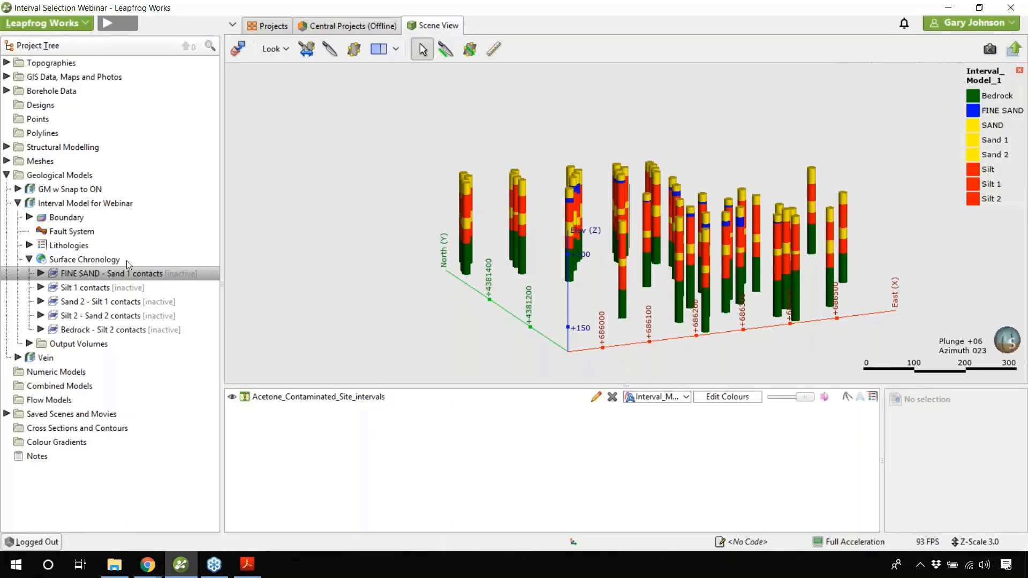
Activate all five contact surfaces in the surface chronology of Interval Model for Webinar, with the FINE SAND surface as the youngest
{"action": "key", "text": "ctrl"}
{"action": "left_click", "coordinate": [112, 261]}
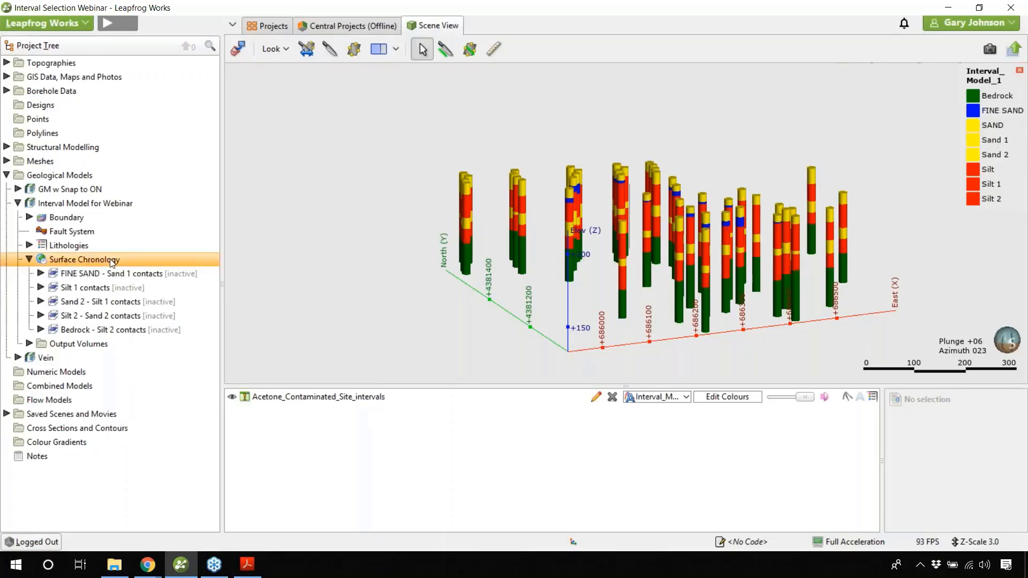
{"action": "double_click", "coordinate": [112, 261]}
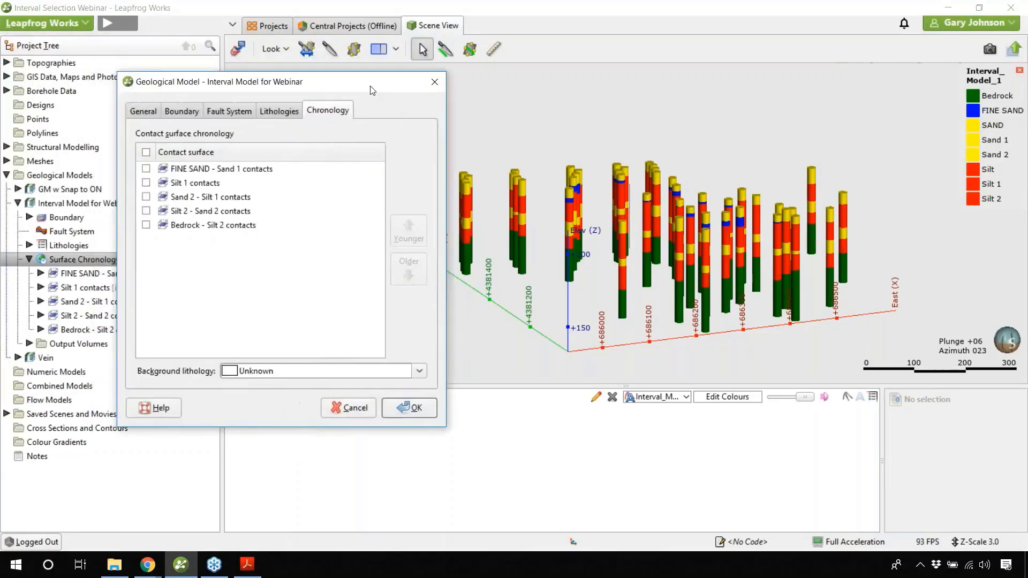
{"action": "left_click", "coordinate": [145, 153]}
{"action": "left_click", "coordinate": [218, 170]}
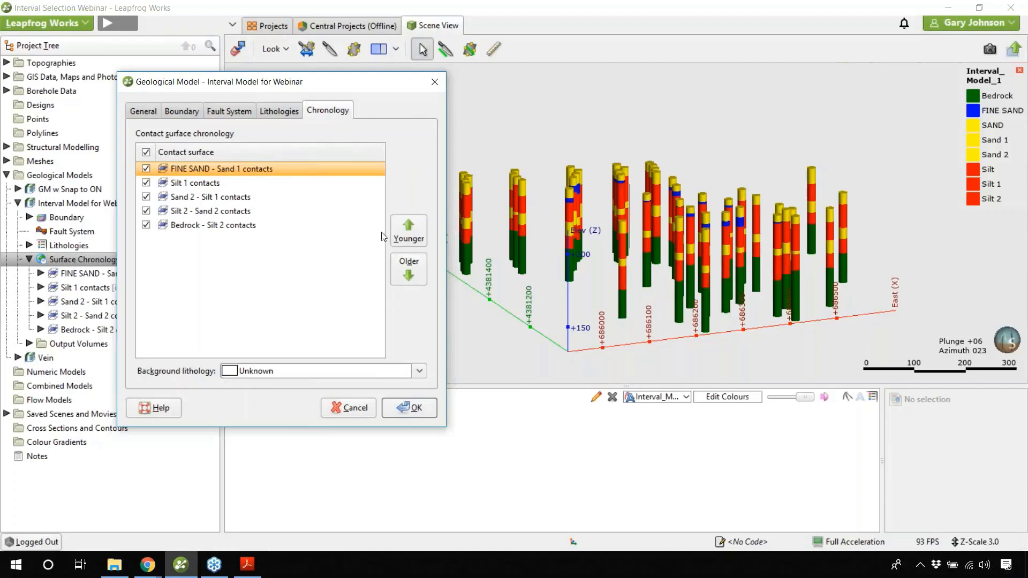
{"action": "left_click", "coordinate": [408, 232]}
{"action": "left_click", "coordinate": [409, 410]}
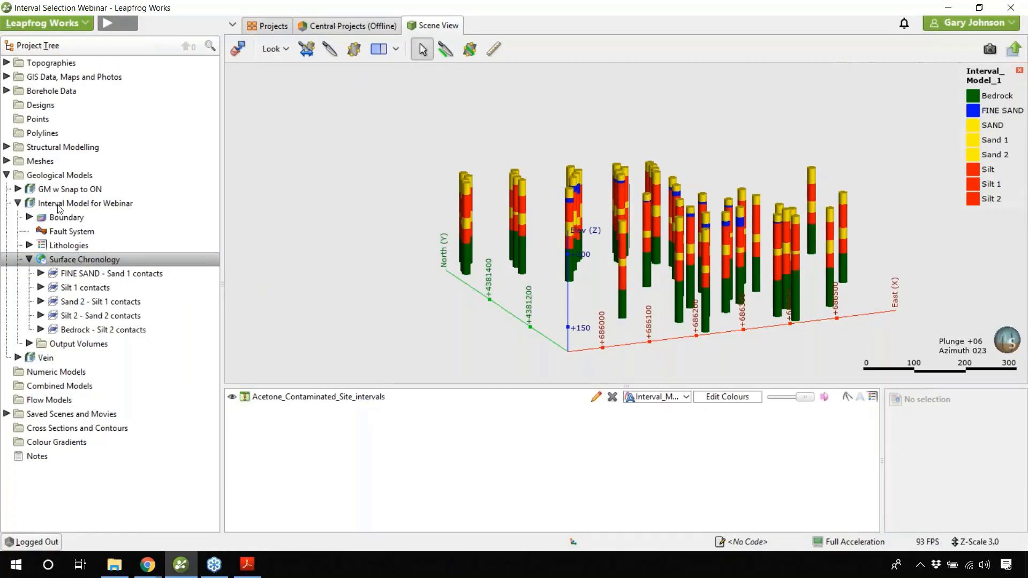
Display Interval Model for Webinar in the scene and examine its layers from different sides
{"action": "left_click_drag", "start_coordinate": [59, 209], "coordinate": [460, 223]}
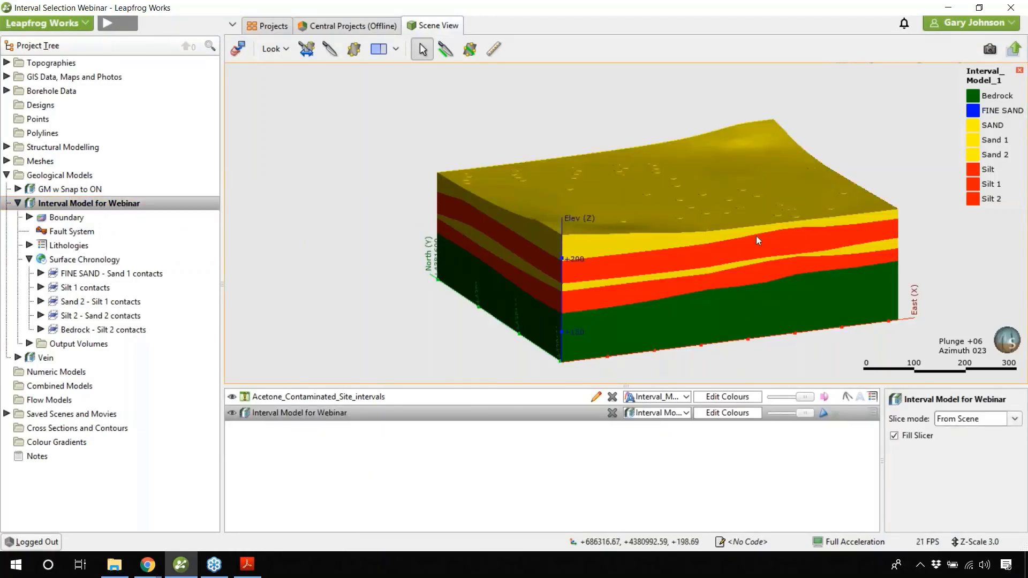
{"action": "left_click_drag", "start_coordinate": [756, 236], "coordinate": [512, 229]}
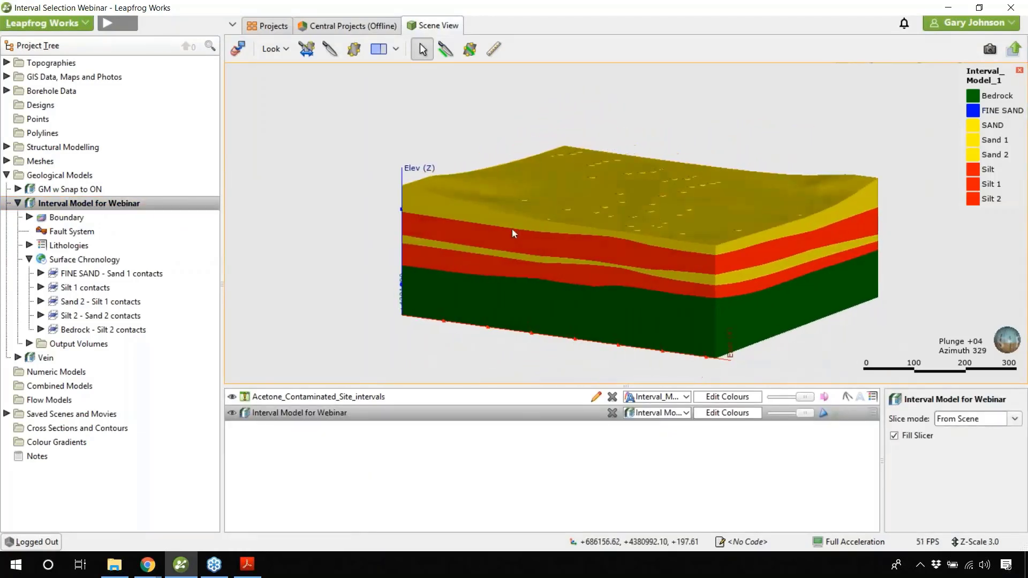
{"action": "middle_click_drag", "start_coordinate": [512, 229], "coordinate": [478, 209]}
{"action": "left_click_drag", "start_coordinate": [469, 211], "coordinate": [506, 219]}
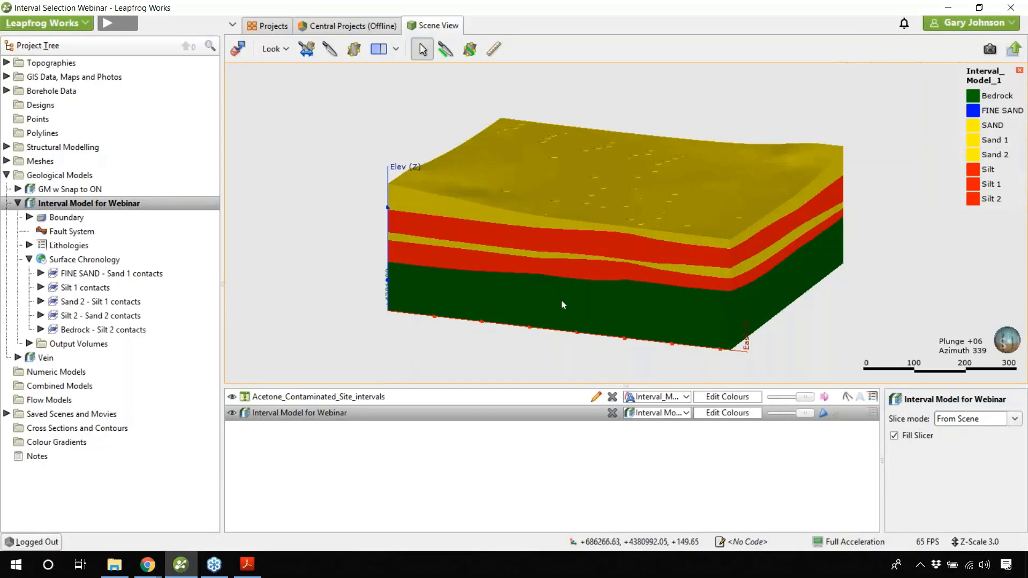
Cut the model with a vertical north-south slice drawn in plan view through its middle, and view the cut face
{"action": "key", "text": "d"}
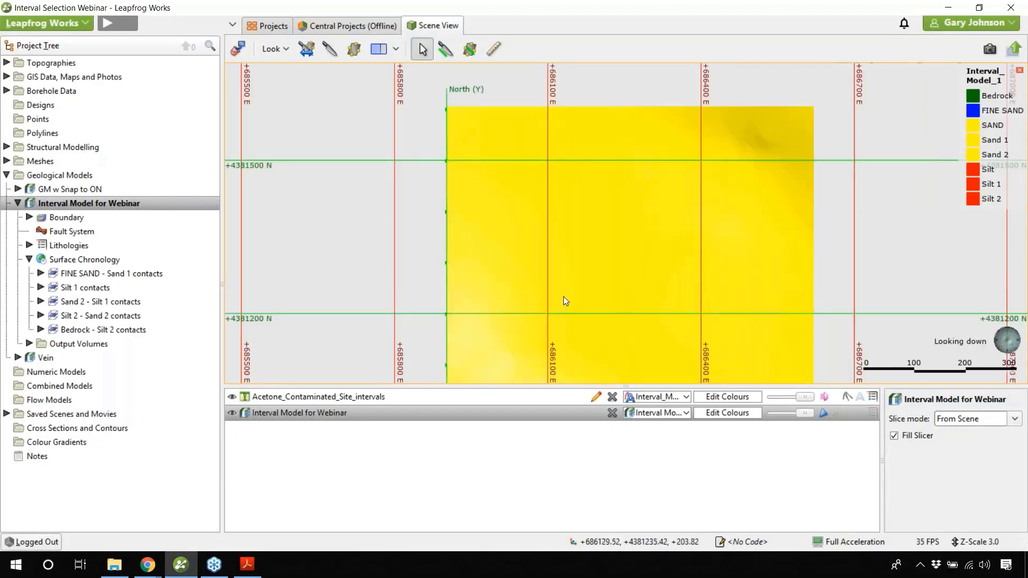
{"action": "left_click", "coordinate": [446, 50]}
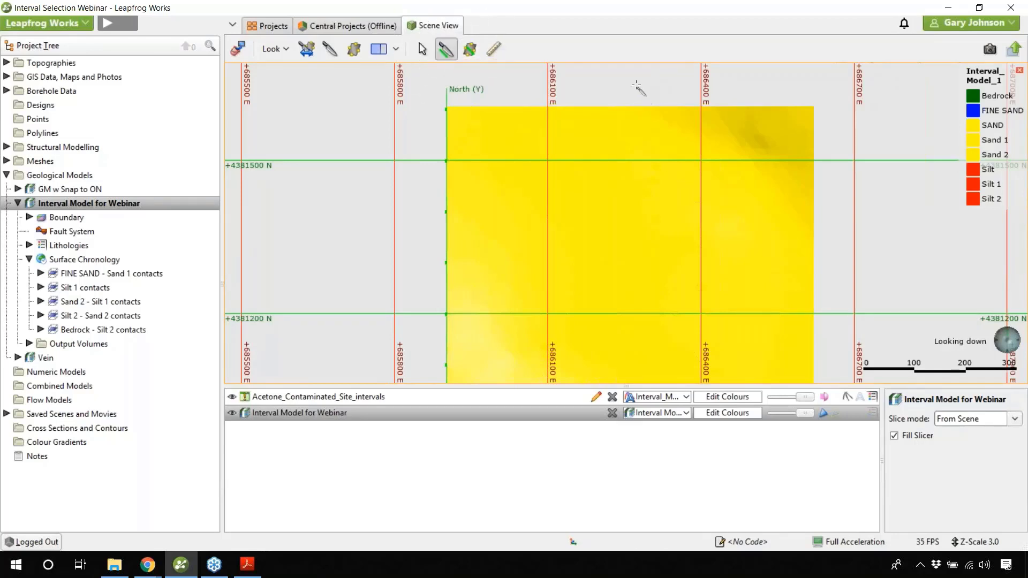
{"action": "left_click_drag", "start_coordinate": [636, 84], "coordinate": [635, 413]}
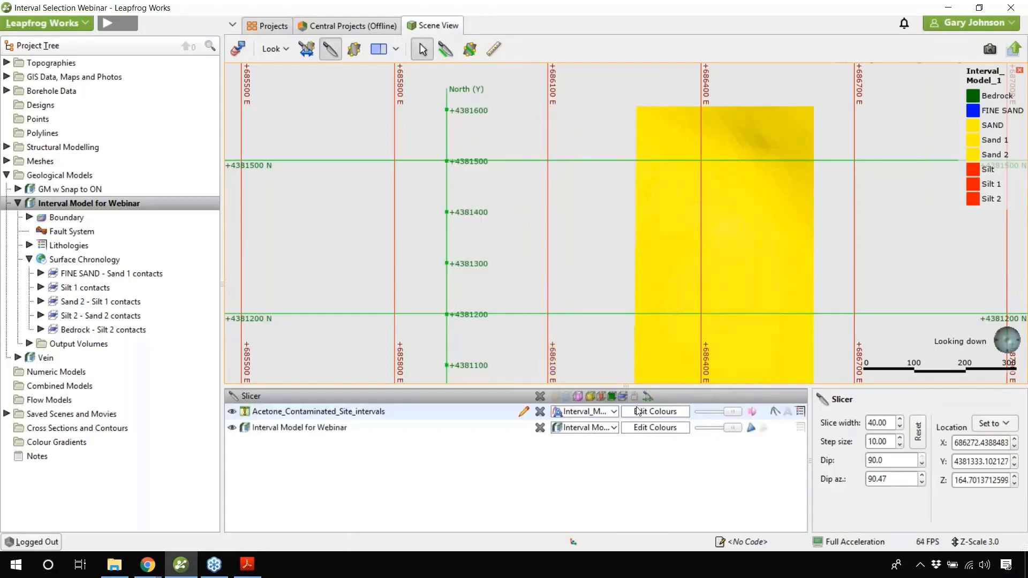
{"action": "left_click_drag", "start_coordinate": [567, 241], "coordinate": [622, 190]}
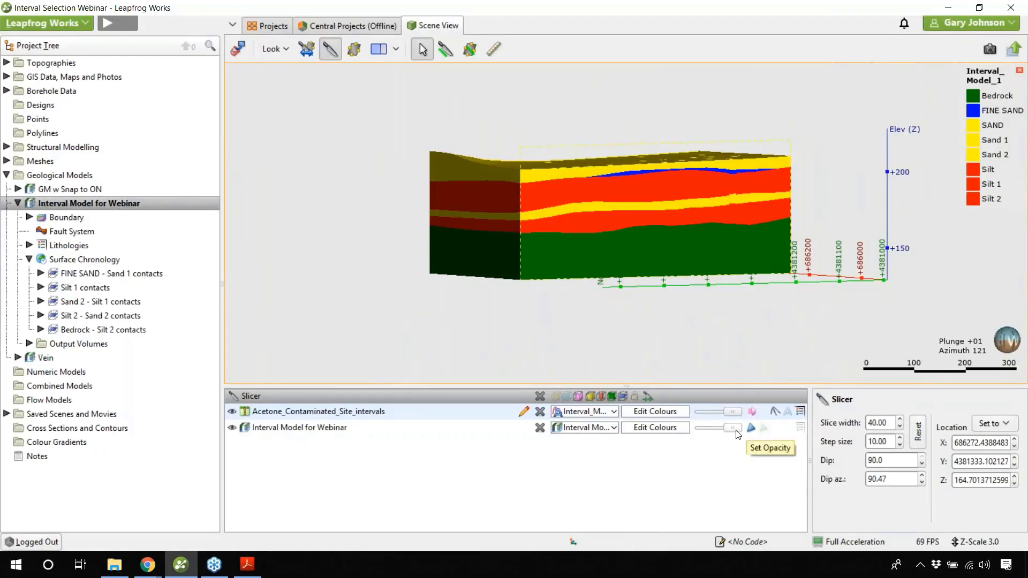
Lower the opacity of Interval Model for Webinar so the boreholes show through, and examine them against the sliced layers
{"action": "left_click", "coordinate": [314, 426]}
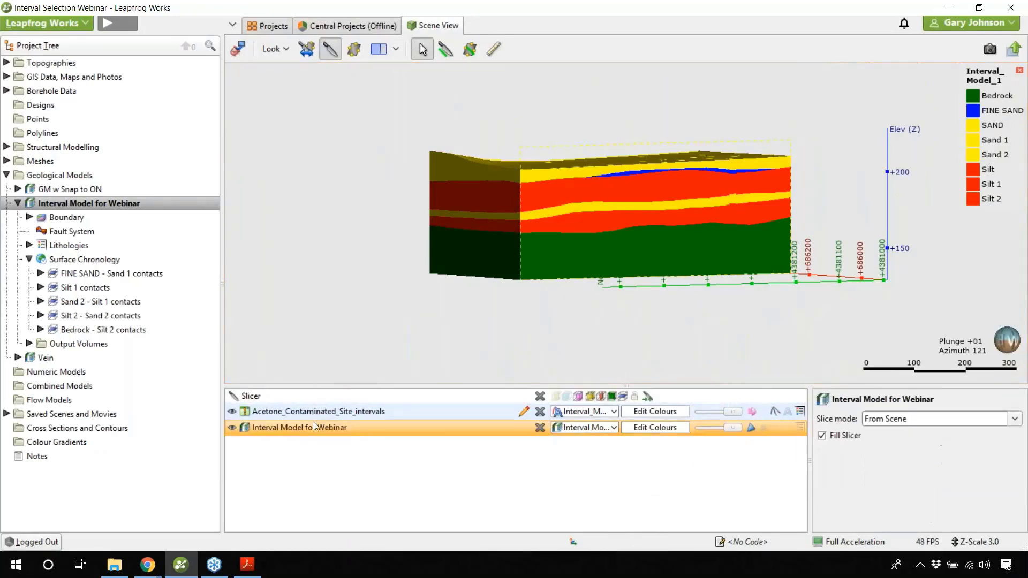
{"action": "left_click_drag", "start_coordinate": [732, 428], "coordinate": [716, 438]}
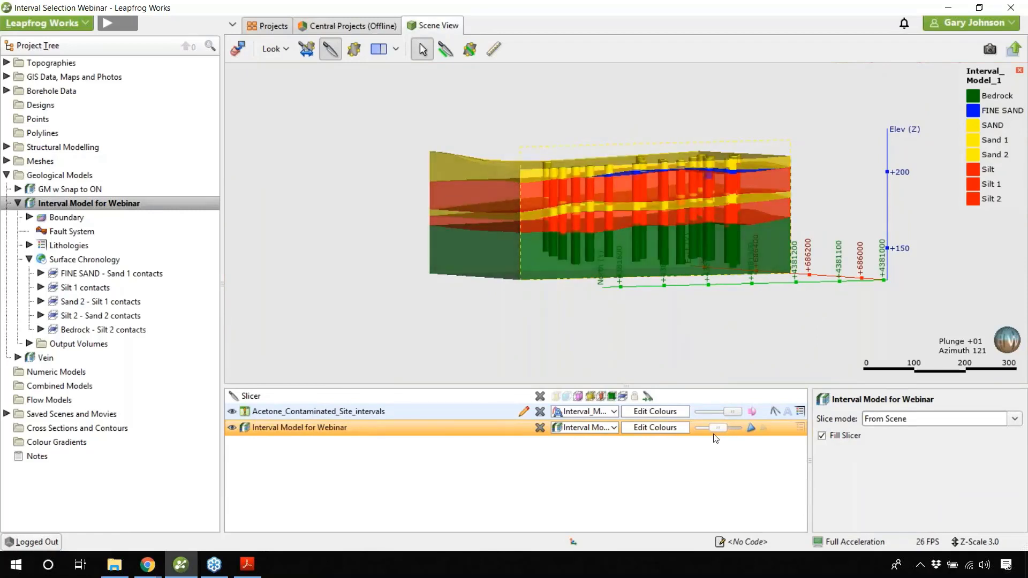
{"action": "left_click", "coordinate": [620, 248]}
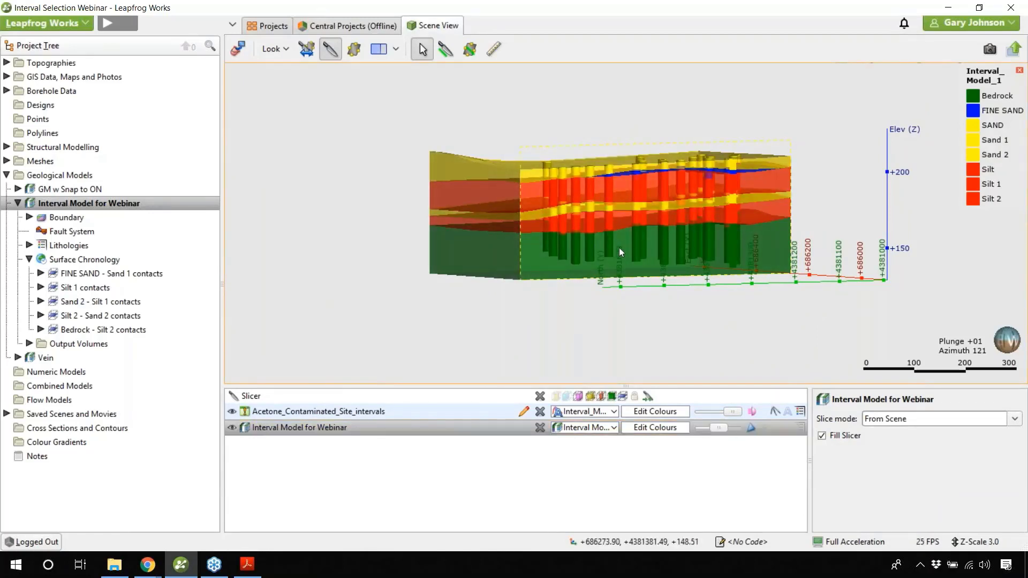
{"action": "left_click_drag", "start_coordinate": [619, 248], "coordinate": [609, 245]}
{"action": "scroll", "coordinate": [580, 184], "scroll_direction": "up", "scroll_amount": 2}
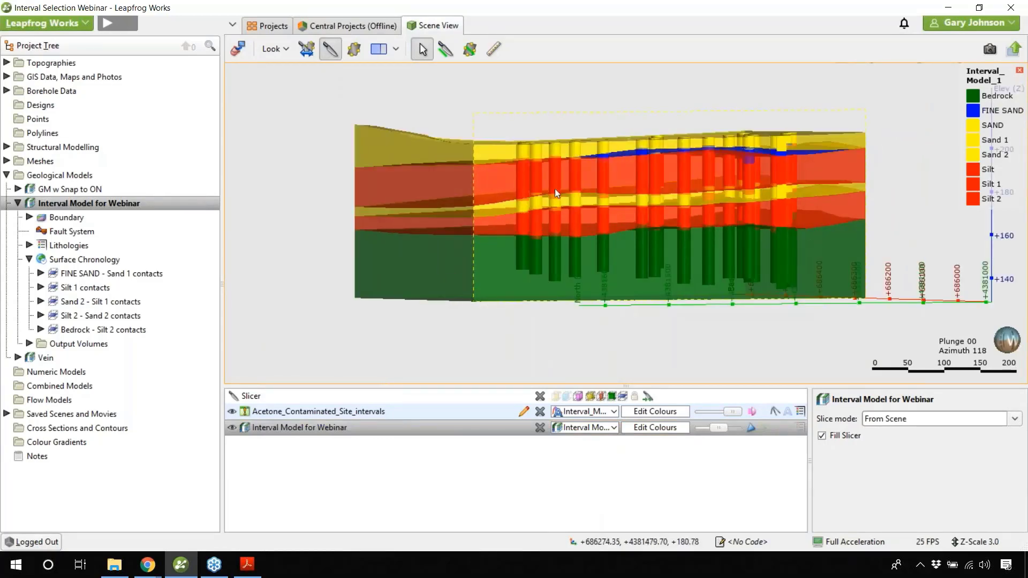
{"action": "mouse_move", "coordinate": [556, 190]}
{"action": "left_mouse_down"}
{"action": "mouse_move", "coordinate": [589, 194]}
{"action": "mouse_move", "coordinate": [550, 190]}
{"action": "left_mouse_up"}
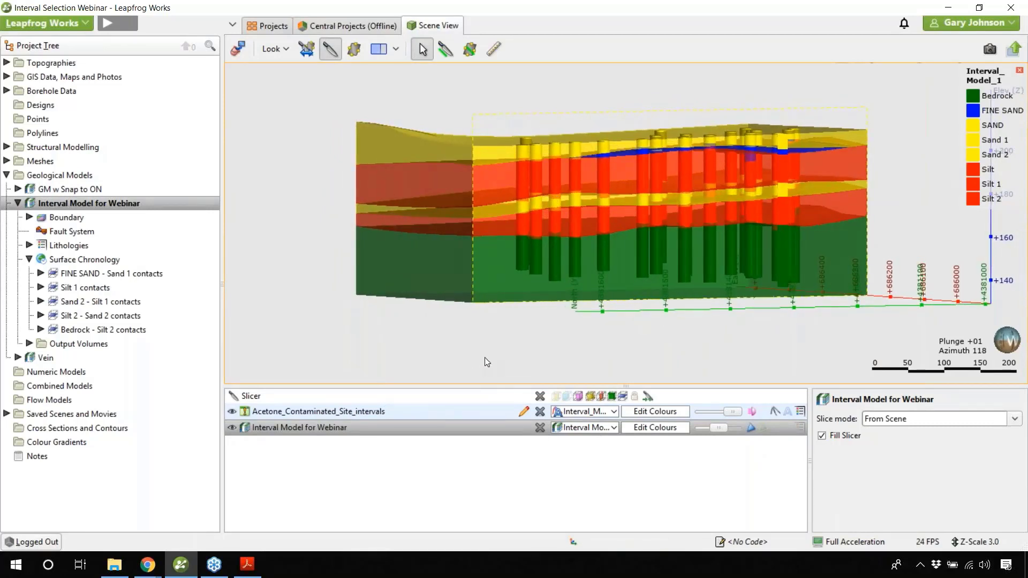
Step the slice back and forth through the model to compare the modelled layers with the borehole intervals
{"action": "key", "text": "comma"}
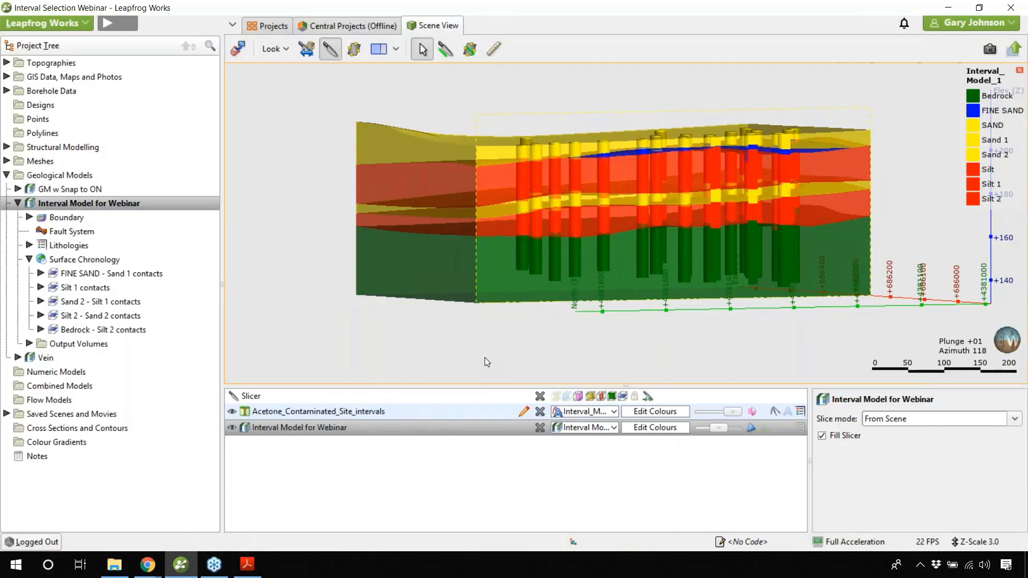
{"action": "key", "text": "period"}
{"action": "key", "text": "period"}
{"action": "key", "text": "period"}
{"action": "key", "text": "period"}
{"action": "key", "text": "period"}
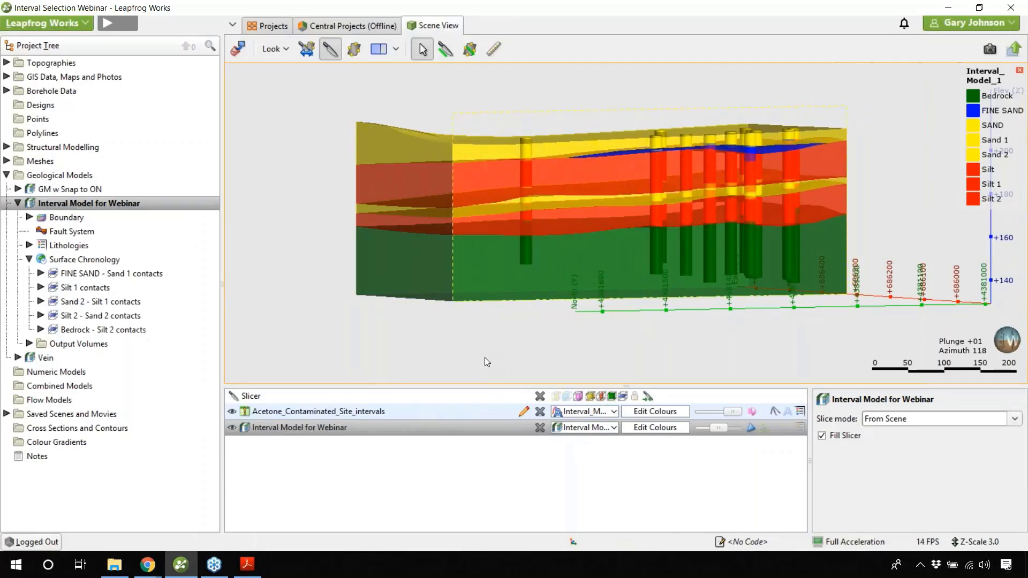
{"action": "key", "text": "comma"}
{"action": "key", "text": "comma"}
{"action": "key", "text": "comma"}
{"action": "key", "text": "comma"}
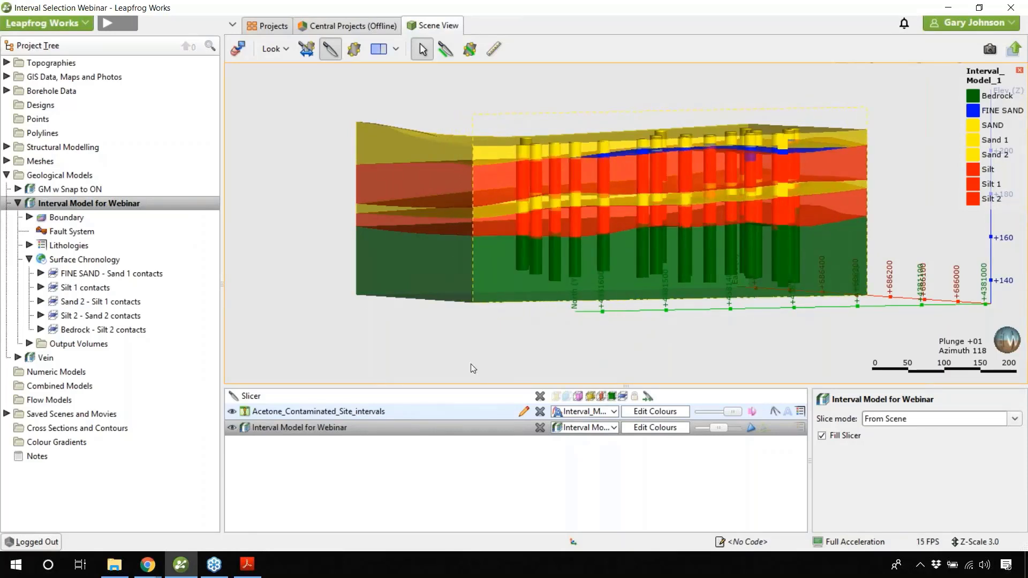
Show the slicer settings and step the slice westward through the model in 10 m increments to examine successive sections
{"action": "left_click", "coordinate": [458, 397]}
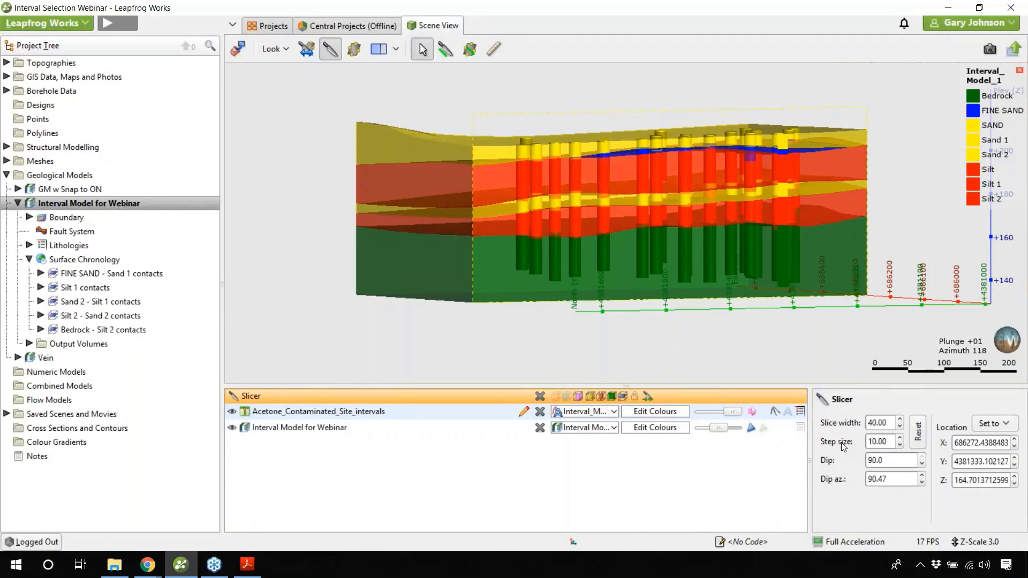
{"action": "key", "text": "comma"}
{"action": "key", "text": "comma"}
{"action": "key", "text": "comma"}
{"action": "key", "text": "comma"}
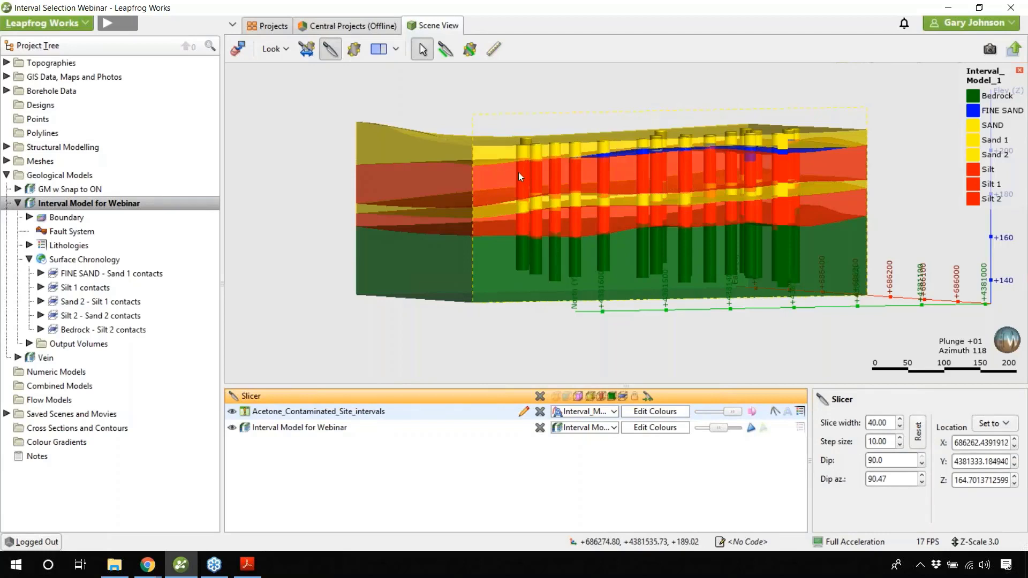
{"action": "key", "text": "comma"}
{"action": "key", "text": "comma"}
{"action": "key", "text": "comma"}
{"action": "key", "text": "comma"}
{"action": "key", "text": "comma"}
{"action": "key", "text": "comma"}
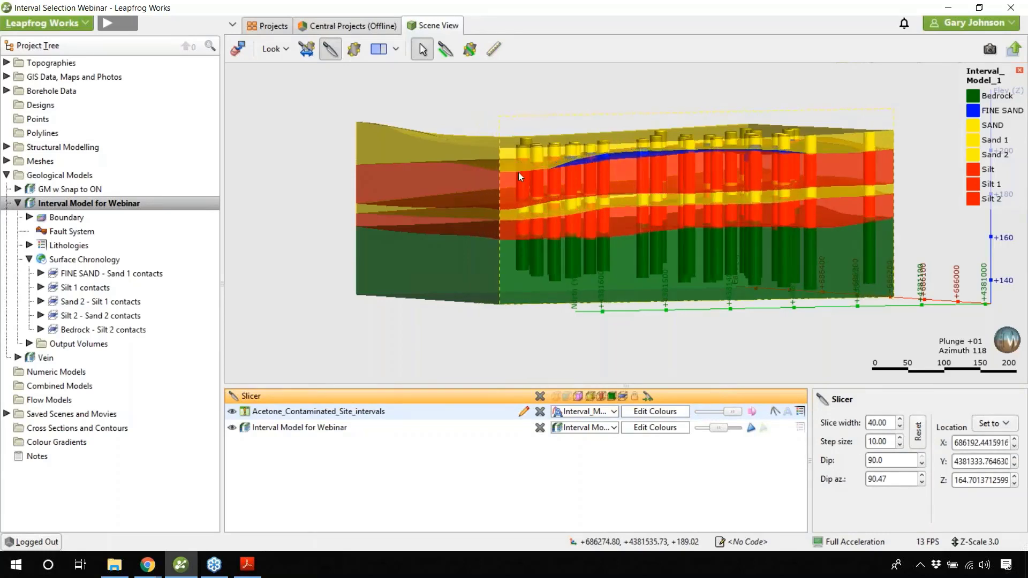
Step the slice eastward through the model in 10 m increments, and pull it back to about X 686282
{"action": "key", "text": "period"}
{"action": "key", "text": "period"}
{"action": "key", "text": "period"}
{"action": "key", "text": "period"}
{"action": "key", "text": "period"}
{"action": "key", "text": "period"}
{"action": "key", "text": "period"}
{"action": "key", "text": "period"}
{"action": "key", "text": "period"}
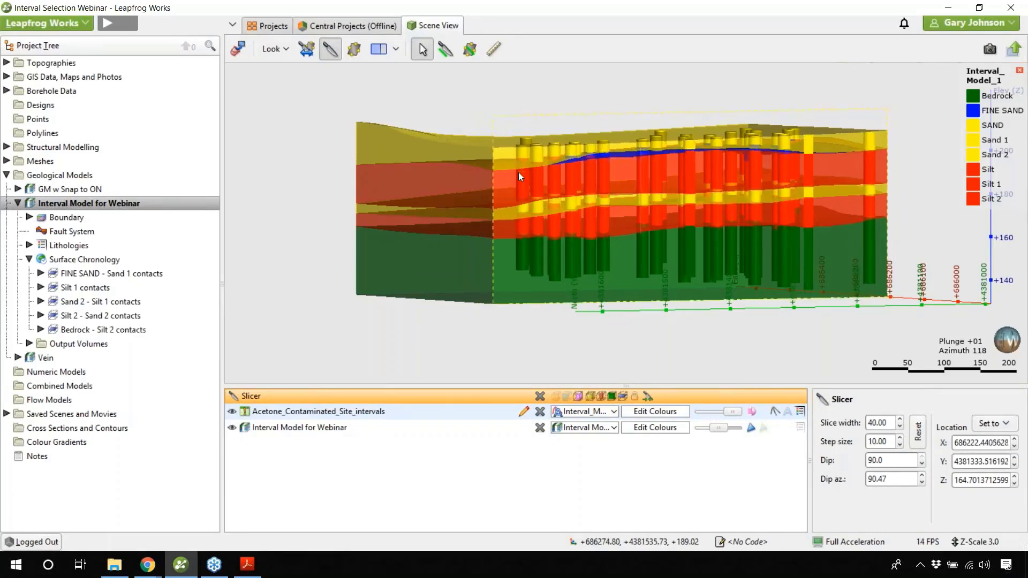
{"action": "key", "text": "period"}
{"action": "key", "text": "period"}
{"action": "key", "text": "period"}
{"action": "key", "text": "period"}
{"action": "key", "text": "period"}
{"action": "key", "text": "period"}
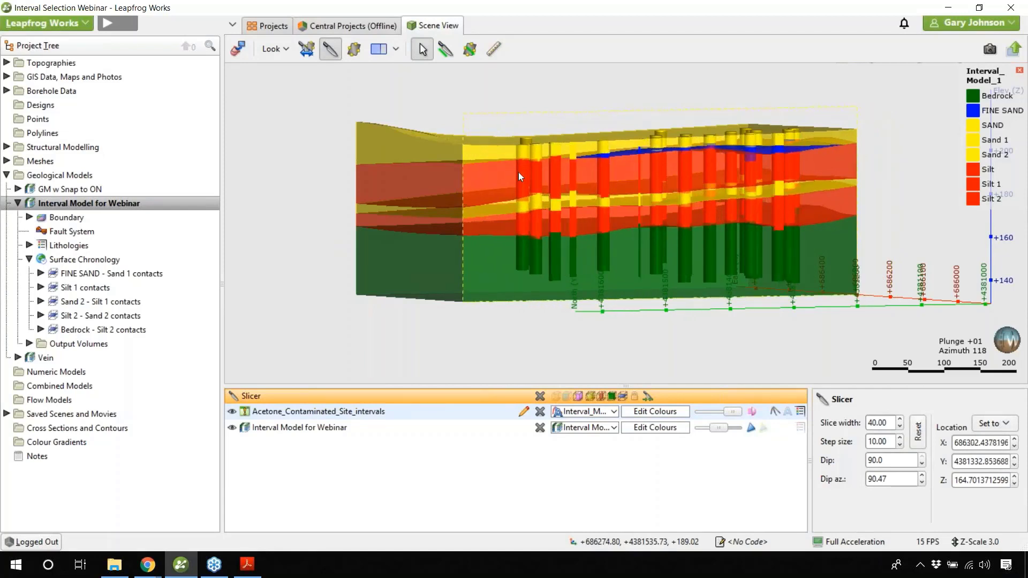
{"action": "key", "text": "period"}
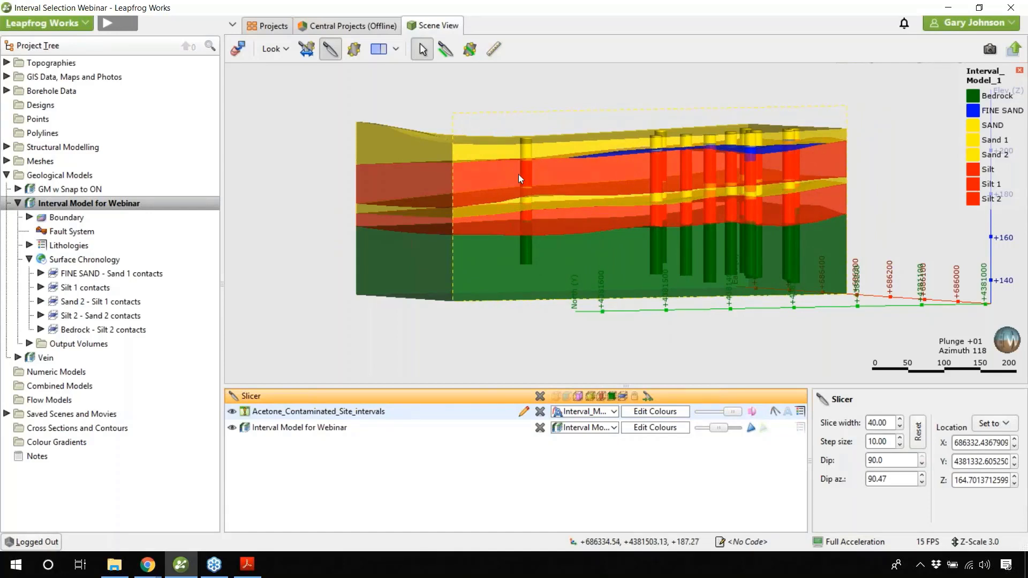
{"action": "right_click_drag", "start_coordinate": [518, 175], "coordinate": [122, 115], "text": "shift"}
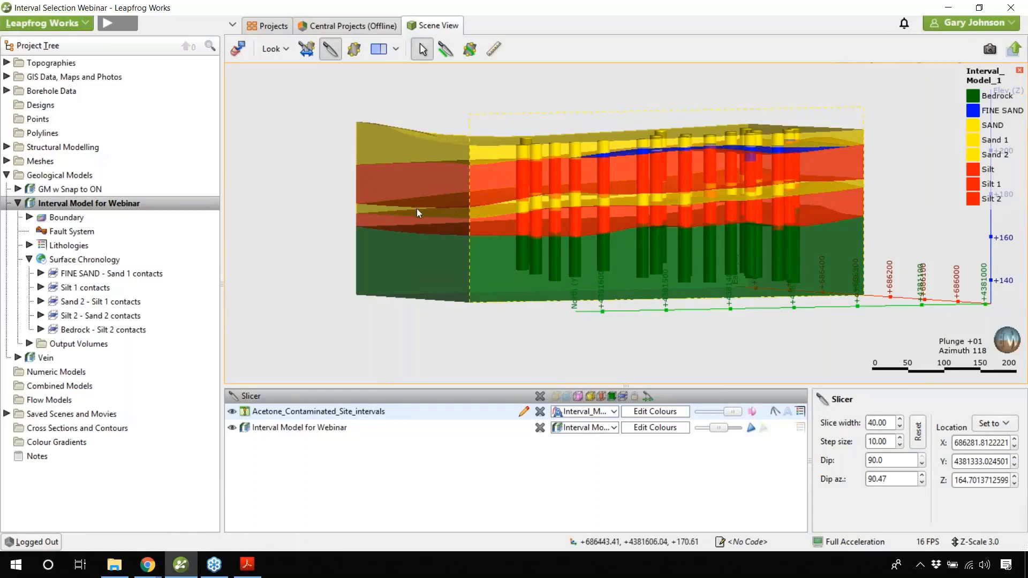
Query the Sand 1, FINE SAND, Silt 1, Sand 2, Silt 2 and Bedrock volumes in the scene, and close the information window
{"action": "left_click", "coordinate": [405, 149]}
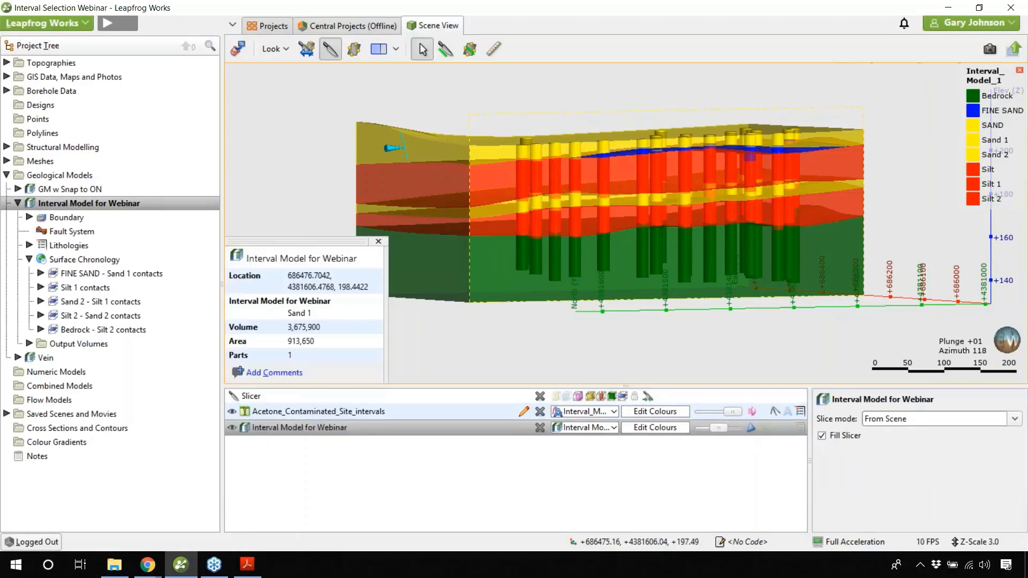
{"action": "left_click", "coordinate": [633, 155]}
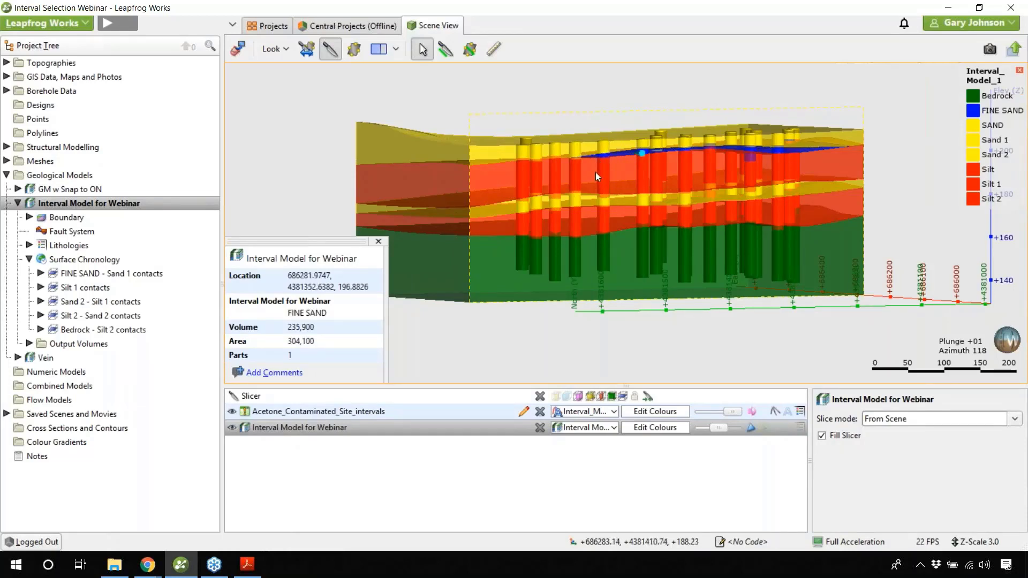
{"action": "left_click", "coordinate": [434, 183]}
{"action": "left_click", "coordinate": [443, 210]}
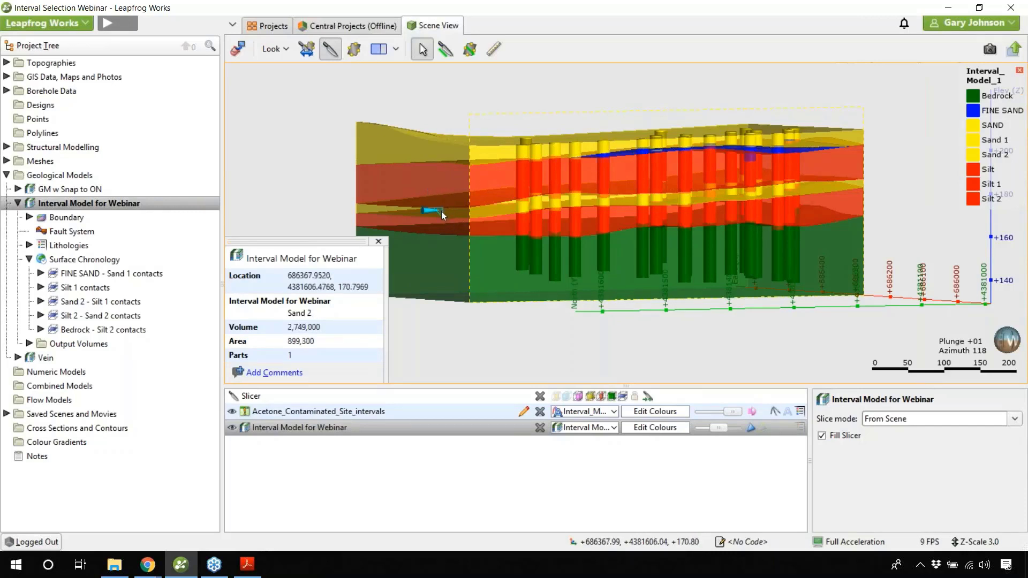
{"action": "left_click", "coordinate": [443, 232]}
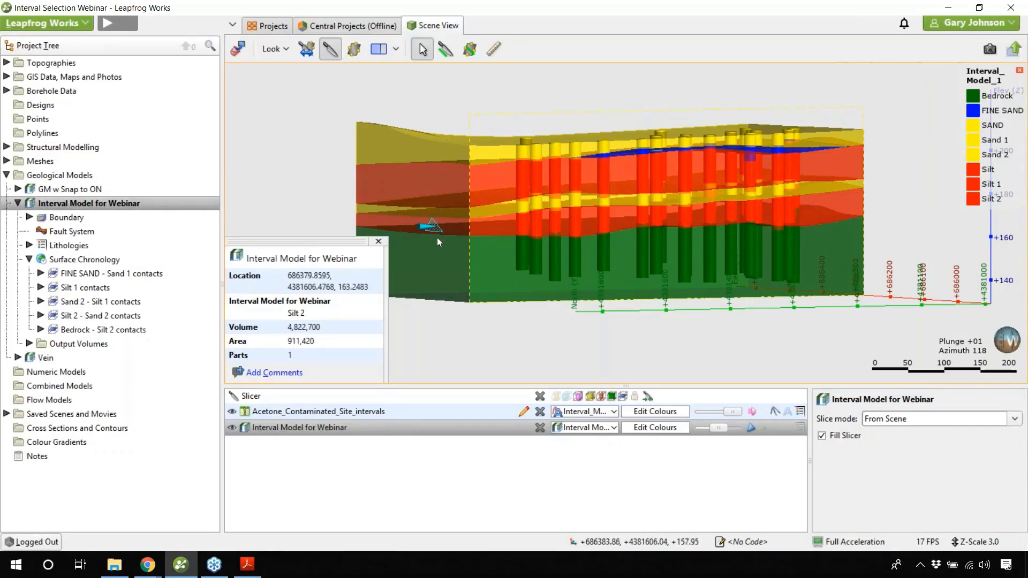
{"action": "left_click", "coordinate": [413, 263]}
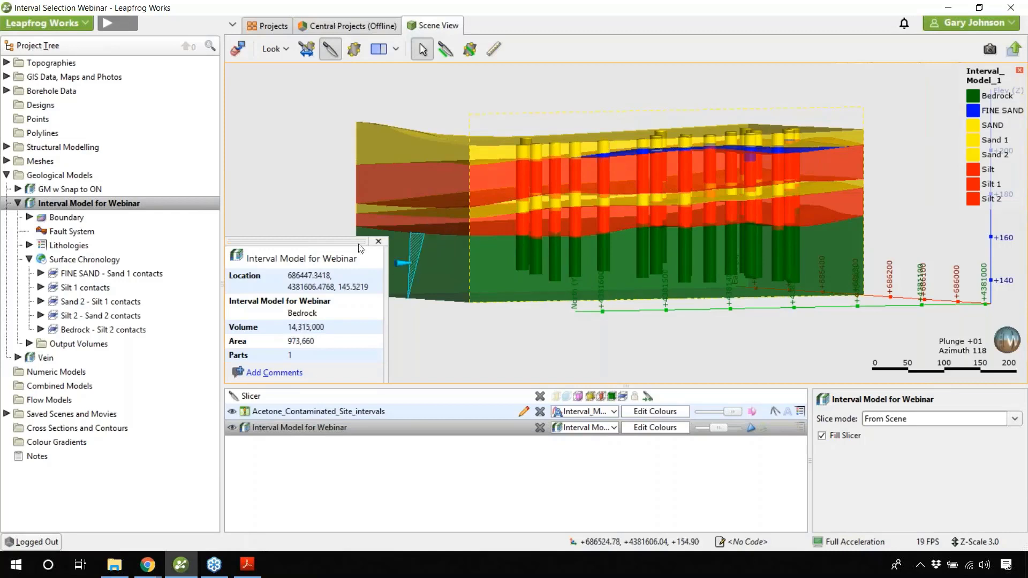
{"action": "left_click", "coordinate": [379, 242]}
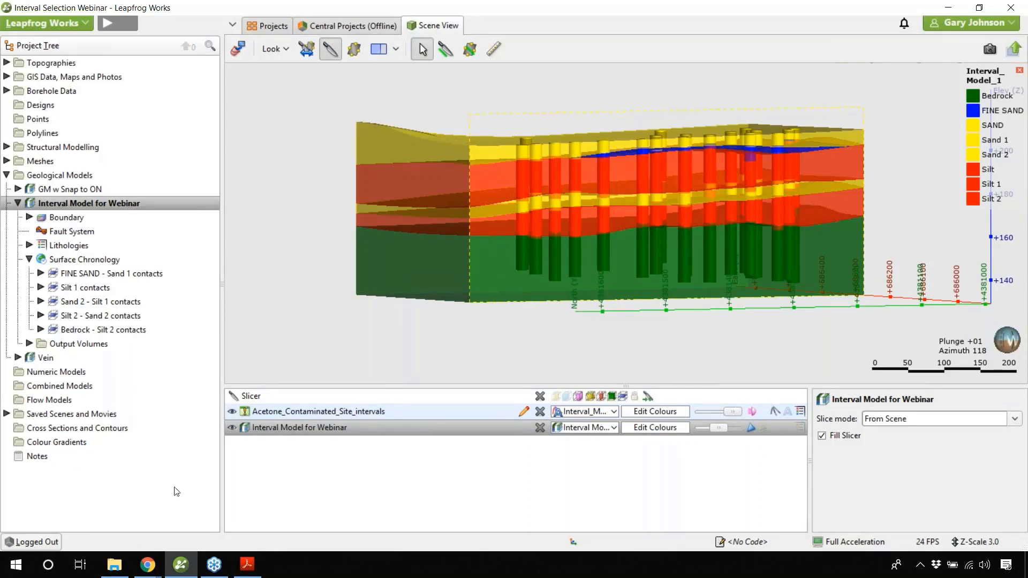
Switch to Adobe Acrobat Reader and show the Questions slide in full screen mode
{"action": "left_click", "coordinate": [256, 569]}
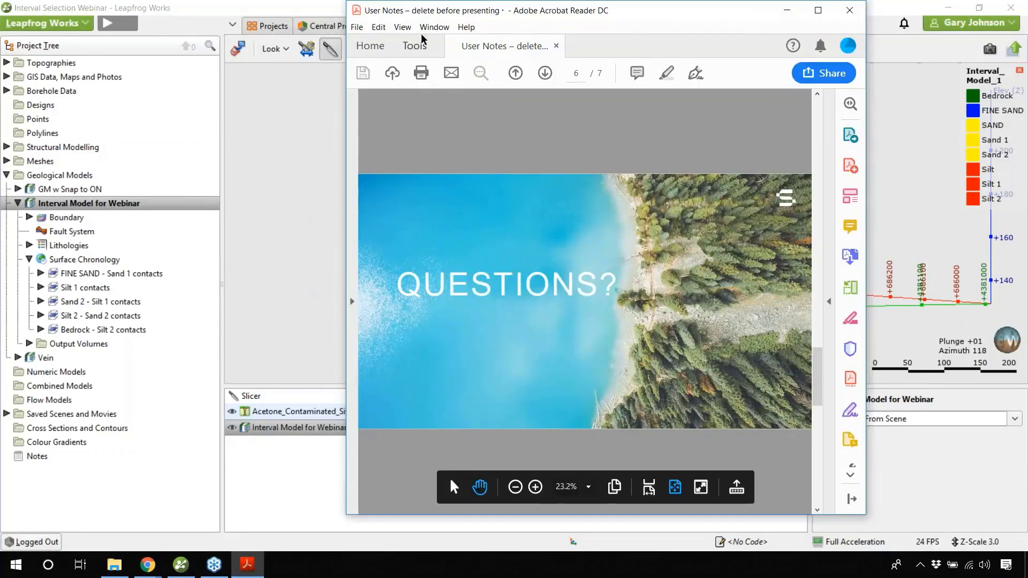
{"action": "left_click", "coordinate": [402, 27]}
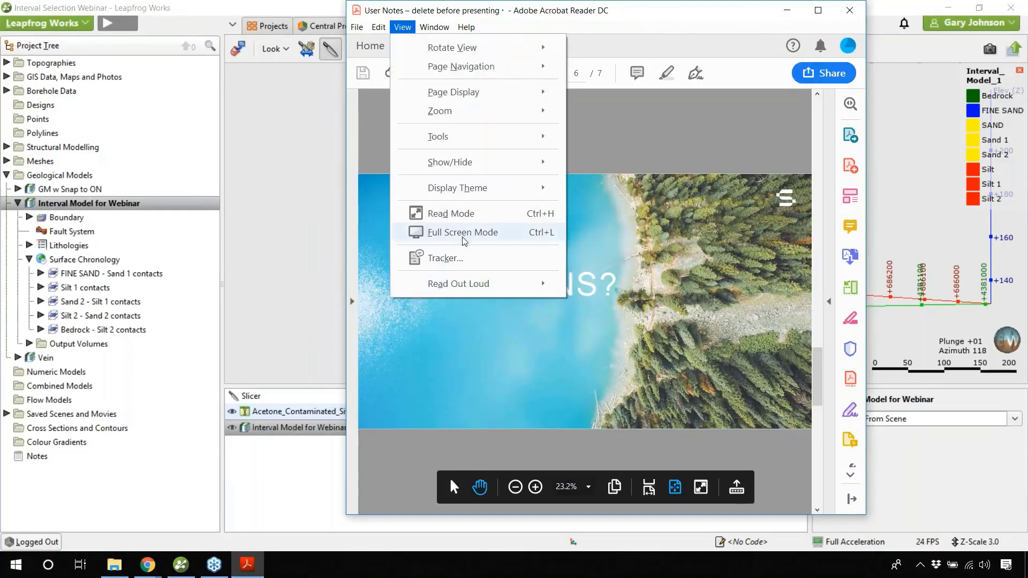
{"action": "left_click", "coordinate": [462, 233]}
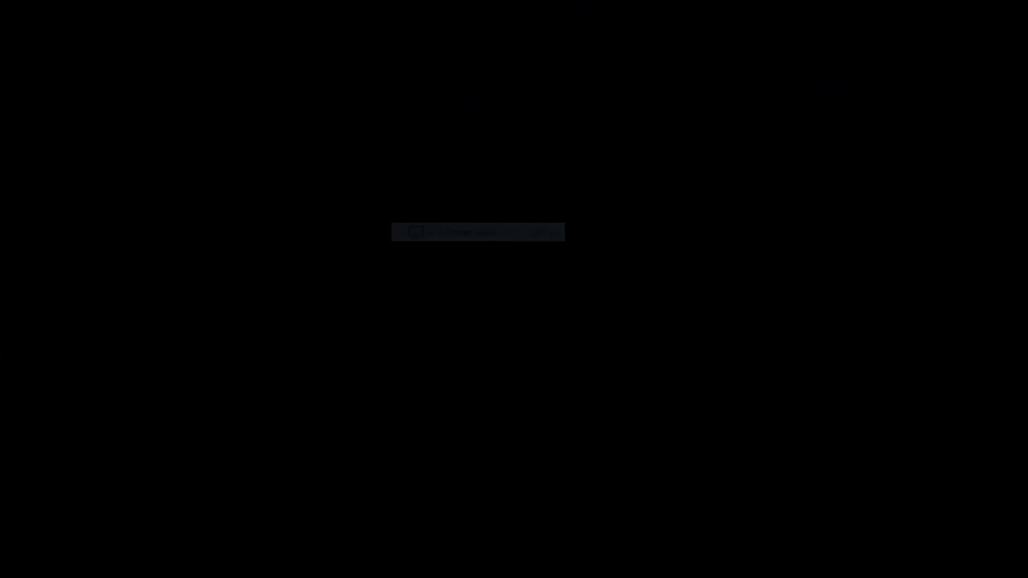
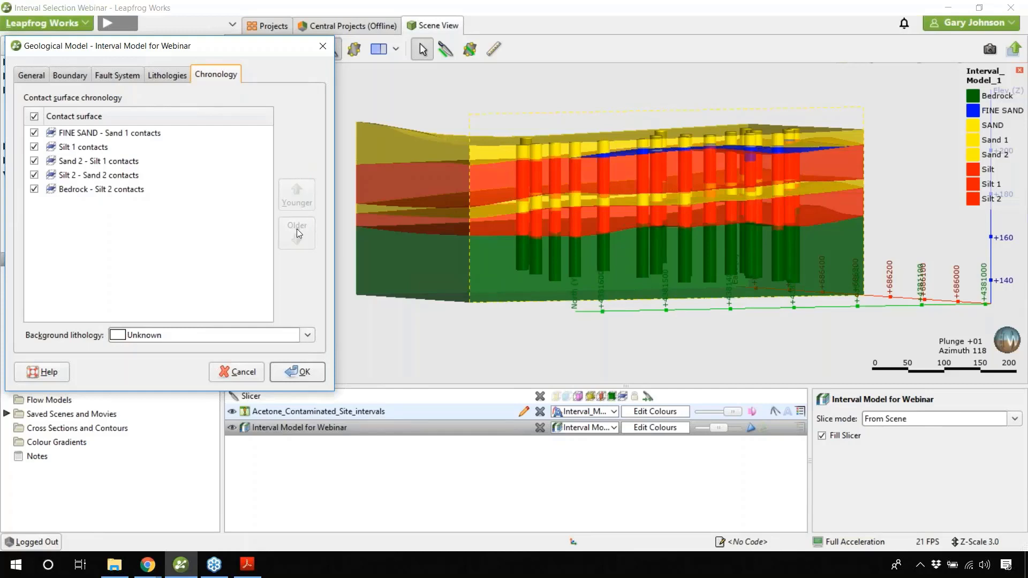
Close the surface chronology settings without changes, and examine the new column options for the Acetone_Contaminated_Site_intervals table under Boreholes
{"action": "left_click", "coordinate": [230, 371]}
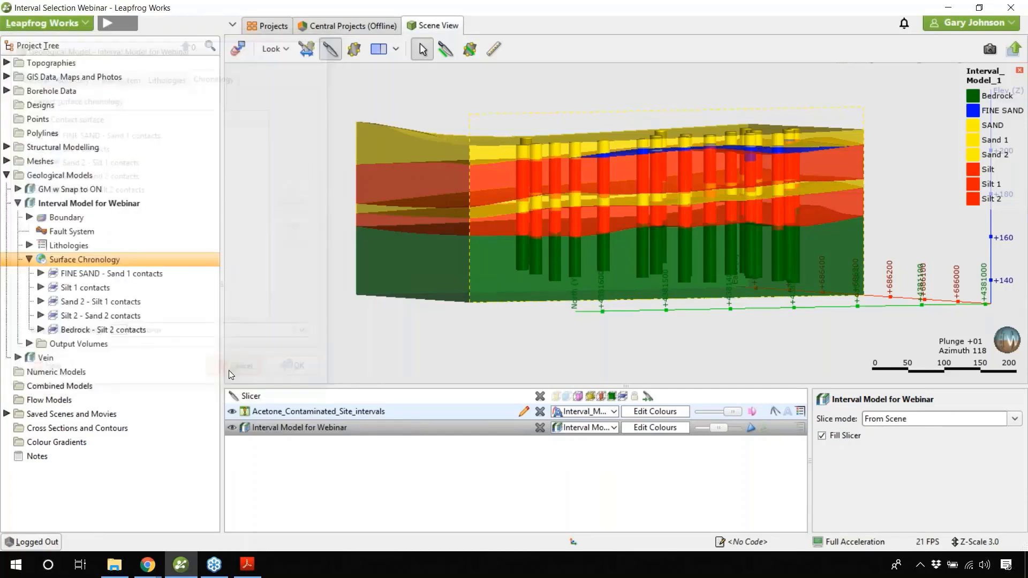
{"action": "left_click", "coordinate": [17, 203]}
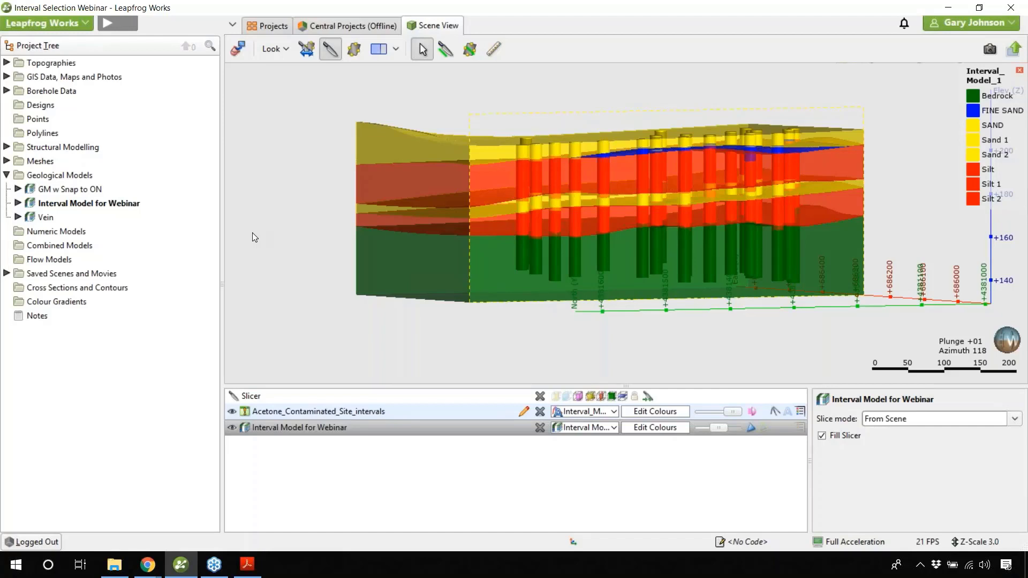
{"action": "left_click", "coordinate": [6, 91]}
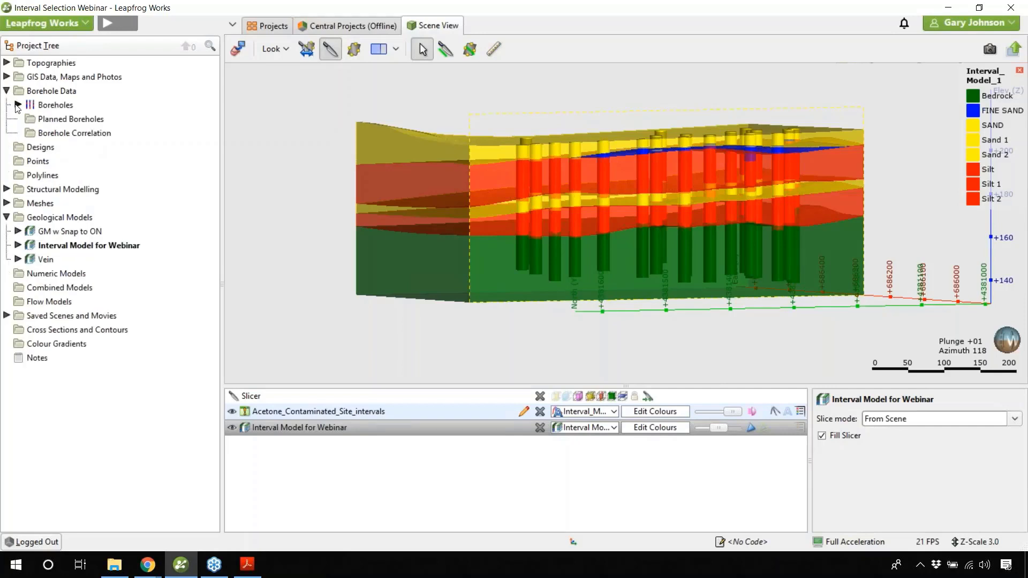
{"action": "left_click", "coordinate": [17, 105]}
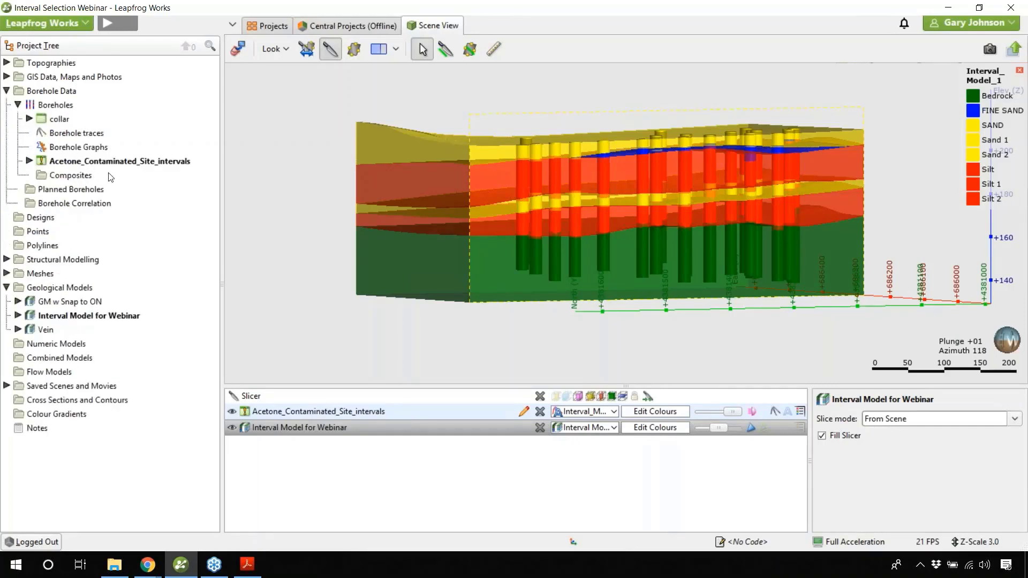
{"action": "right_click", "coordinate": [125, 164]}
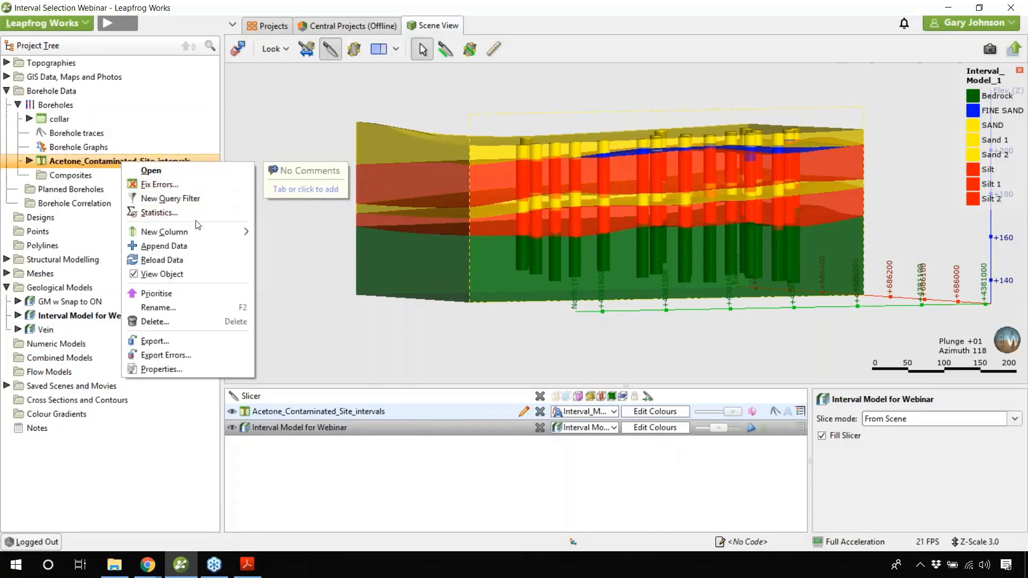
{"action": "mouse_move", "coordinate": [194, 227]}
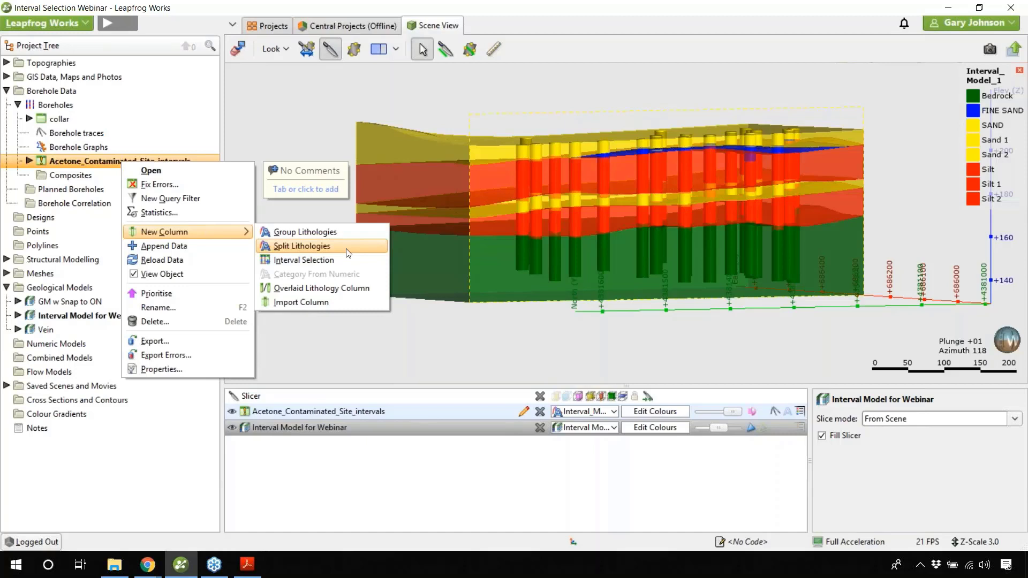
{"action": "left_click", "coordinate": [318, 115]}
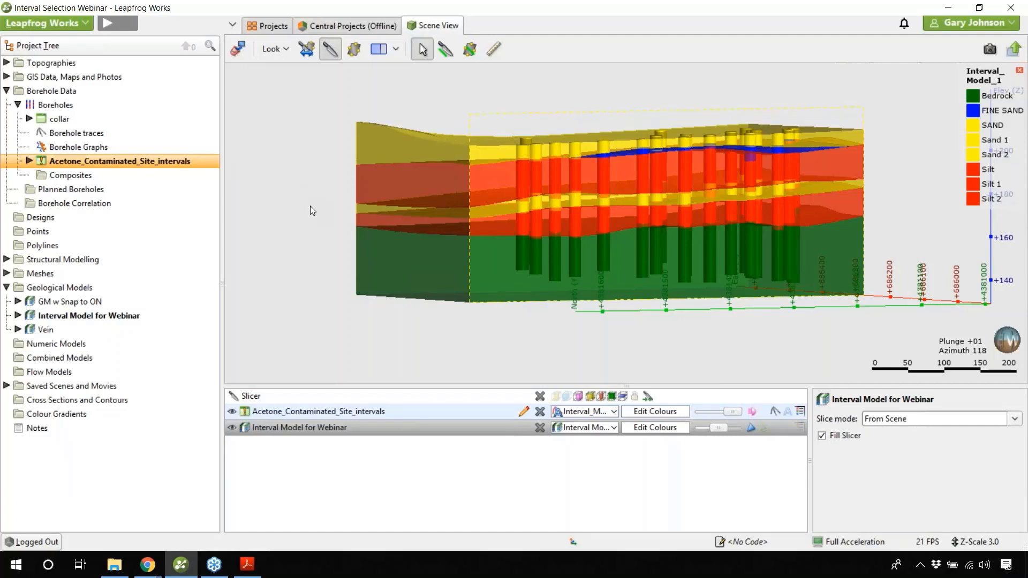
Add a vein system to the surface chronology of Interval Model for Webinar, with FINE SAND as vein lithology and Unknown outside
{"action": "left_click", "coordinate": [18, 315]}
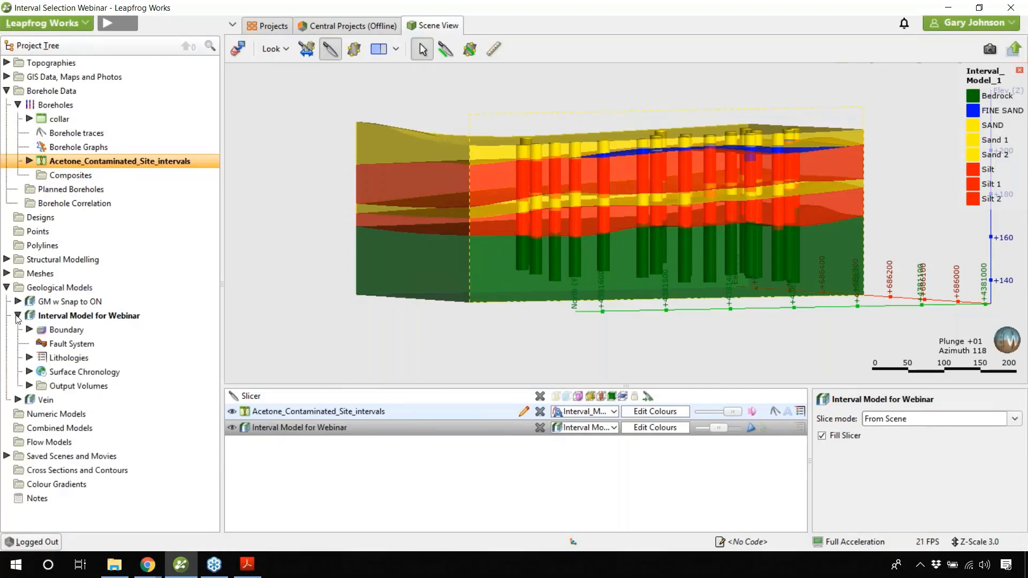
{"action": "right_click", "coordinate": [114, 373]}
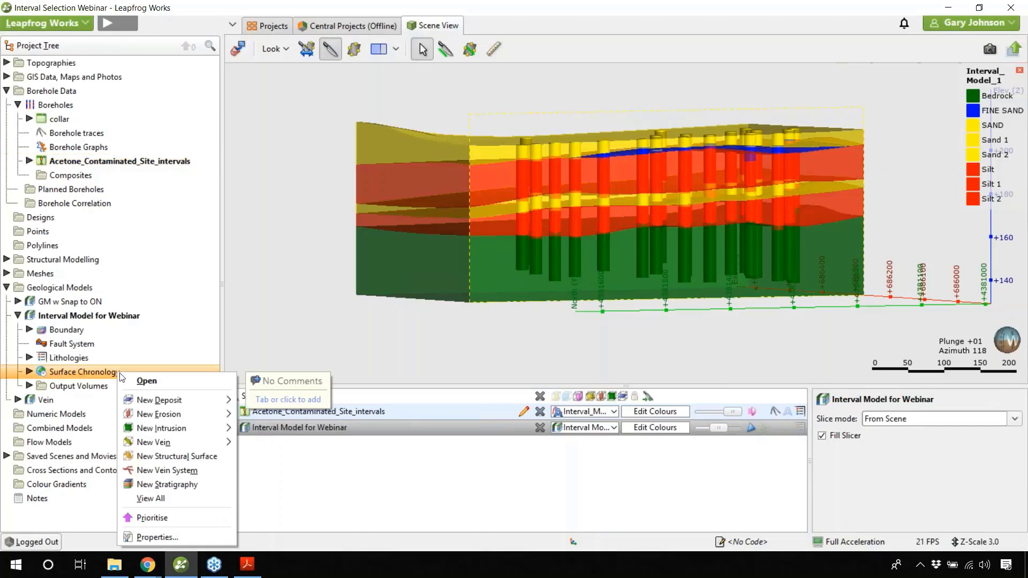
{"action": "left_click", "coordinate": [165, 471]}
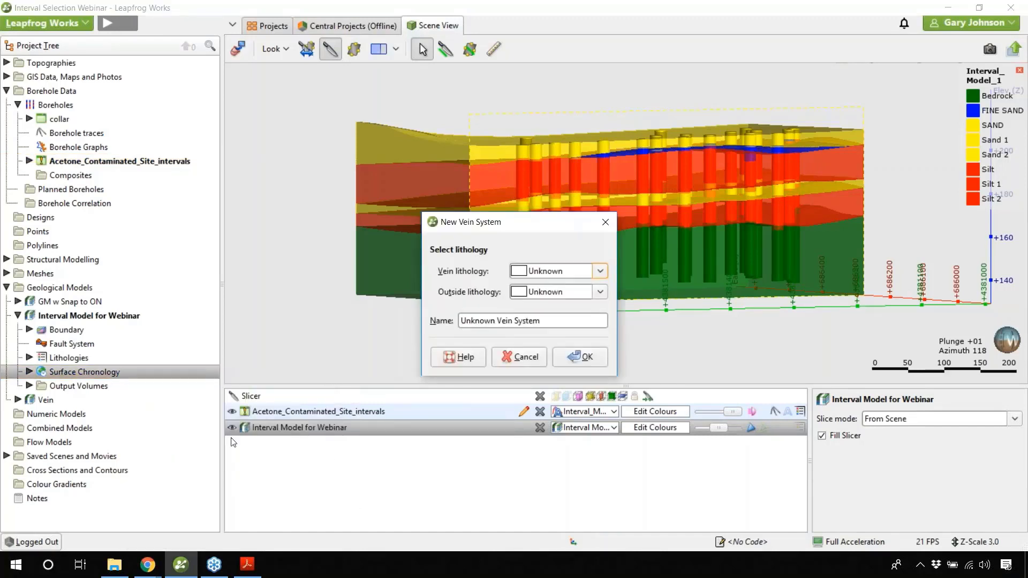
{"action": "left_click", "coordinate": [599, 272]}
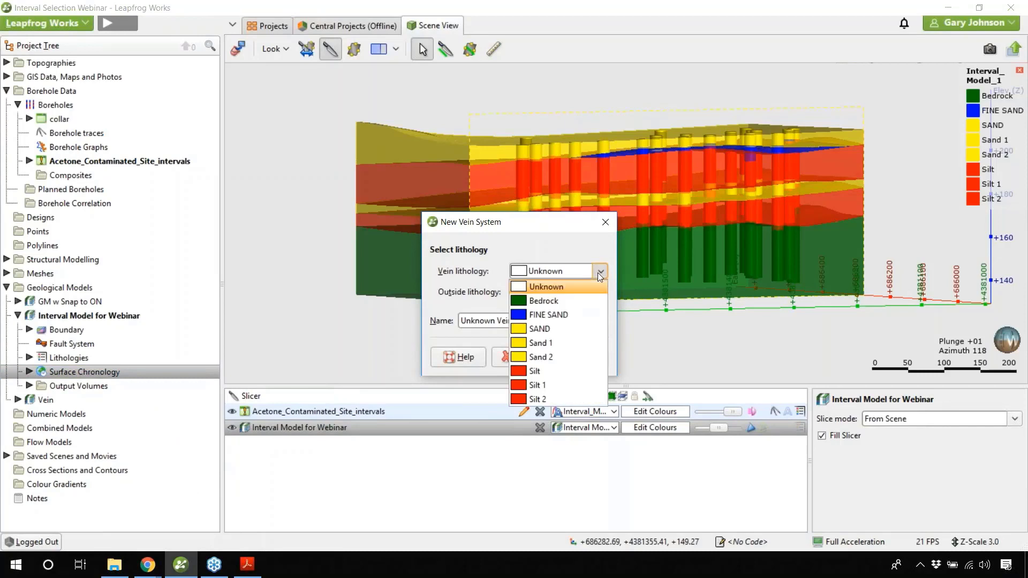
{"action": "left_click", "coordinate": [549, 317]}
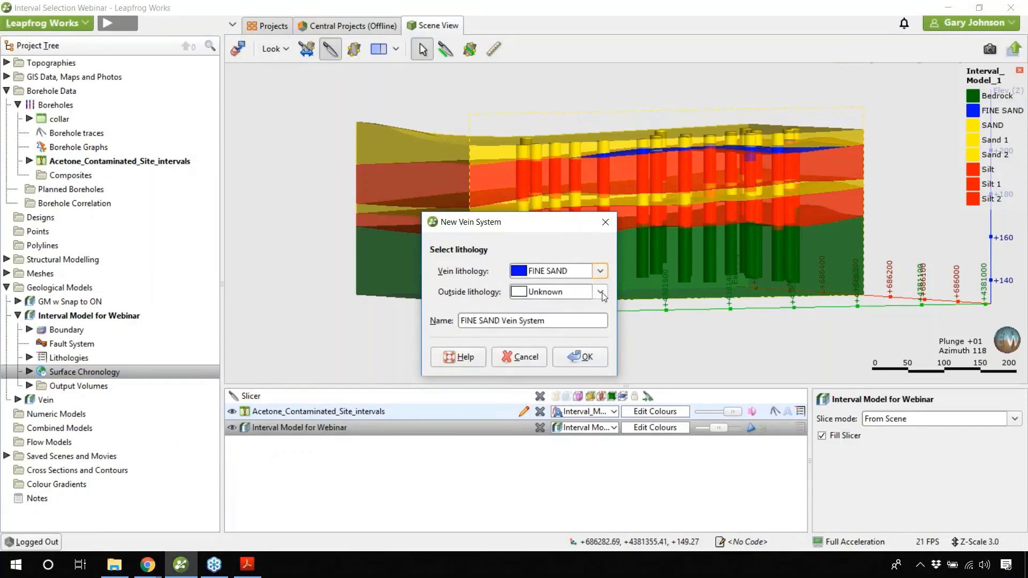
{"action": "left_click", "coordinate": [583, 356]}
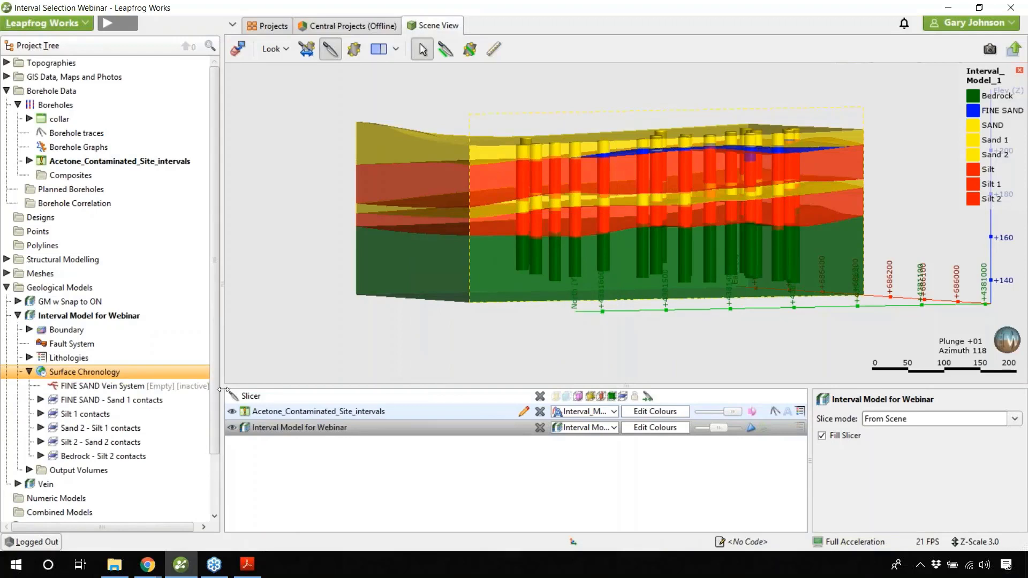
Widen the project tree and open the FINE SAND Vein System's settings to examine its vein priority and interactions
{"action": "left_click_drag", "start_coordinate": [222, 389], "coordinate": [270, 387]}
{"action": "left_click", "coordinate": [121, 387]}
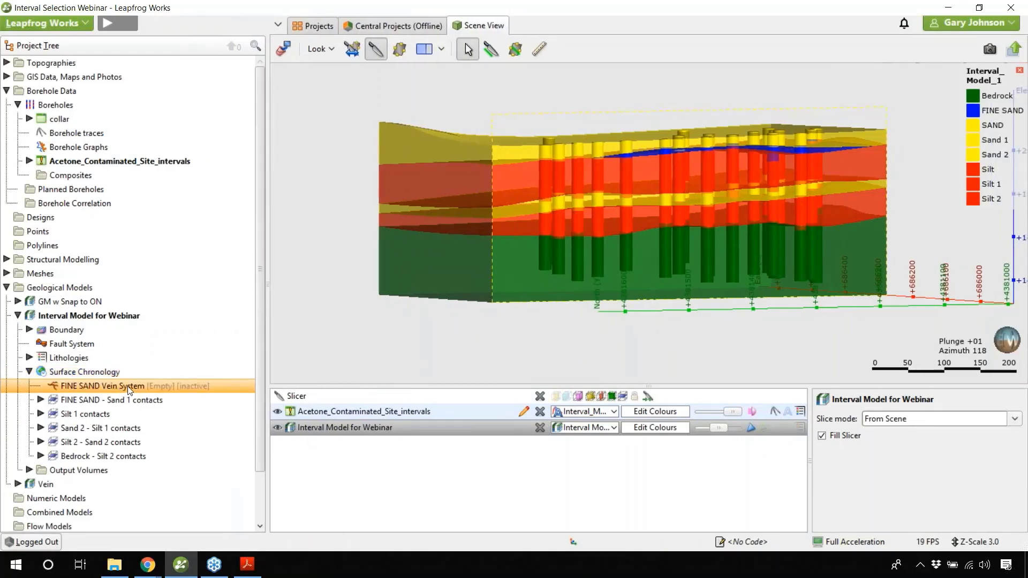
{"action": "right_click", "coordinate": [128, 389]}
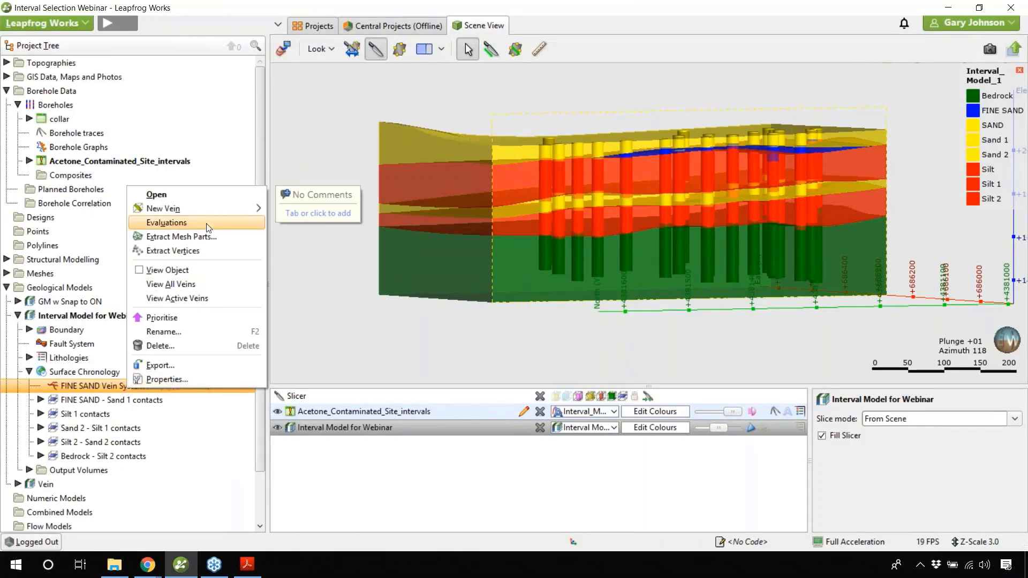
{"action": "mouse_move", "coordinate": [181, 209]}
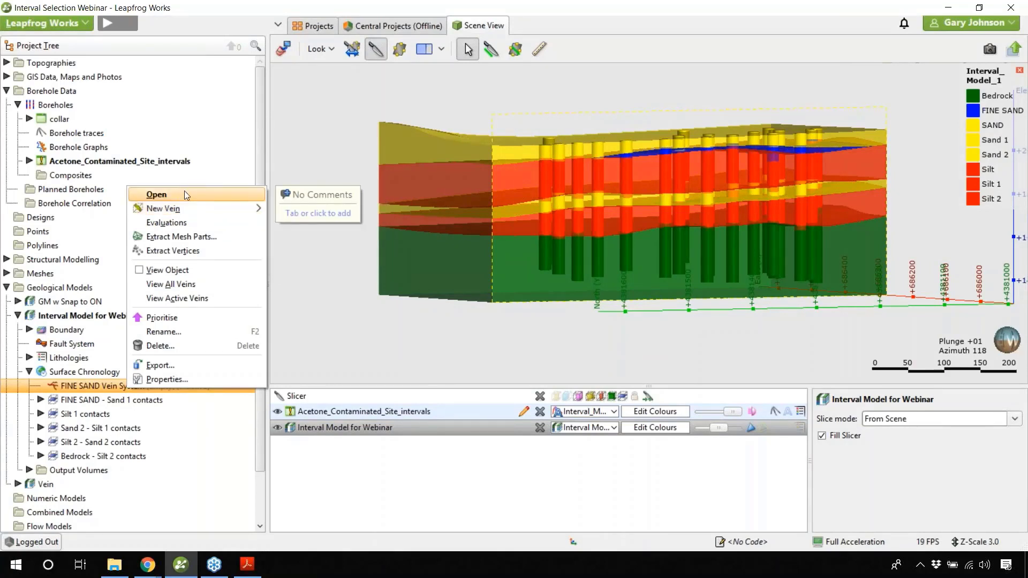
{"action": "left_click", "coordinate": [184, 195]}
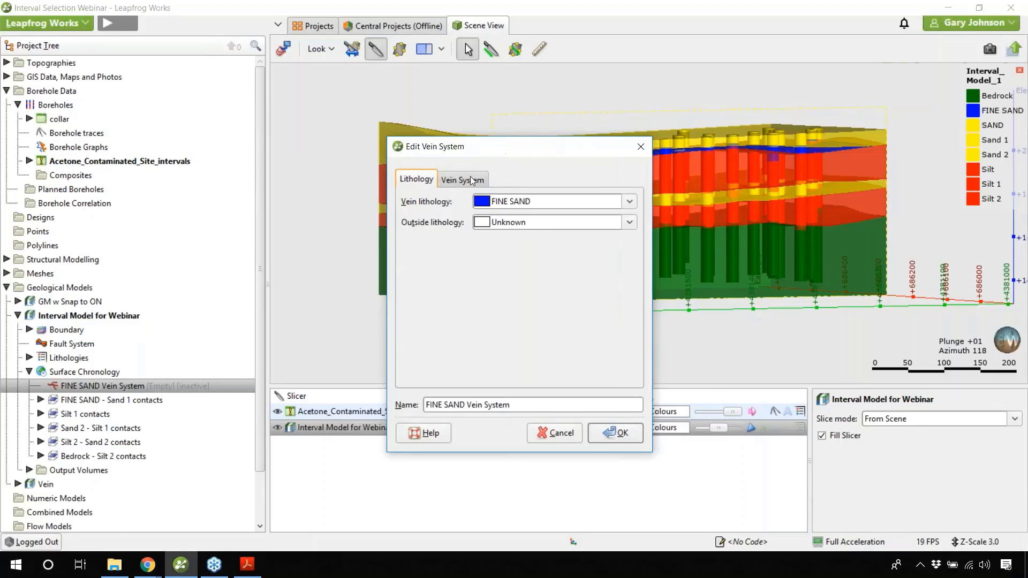
{"action": "left_click", "coordinate": [471, 181]}
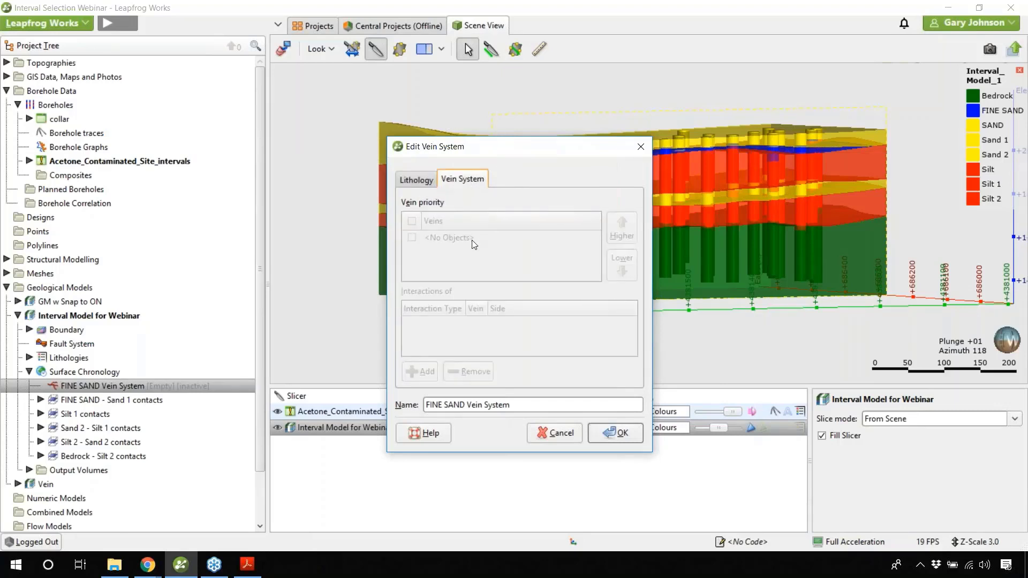